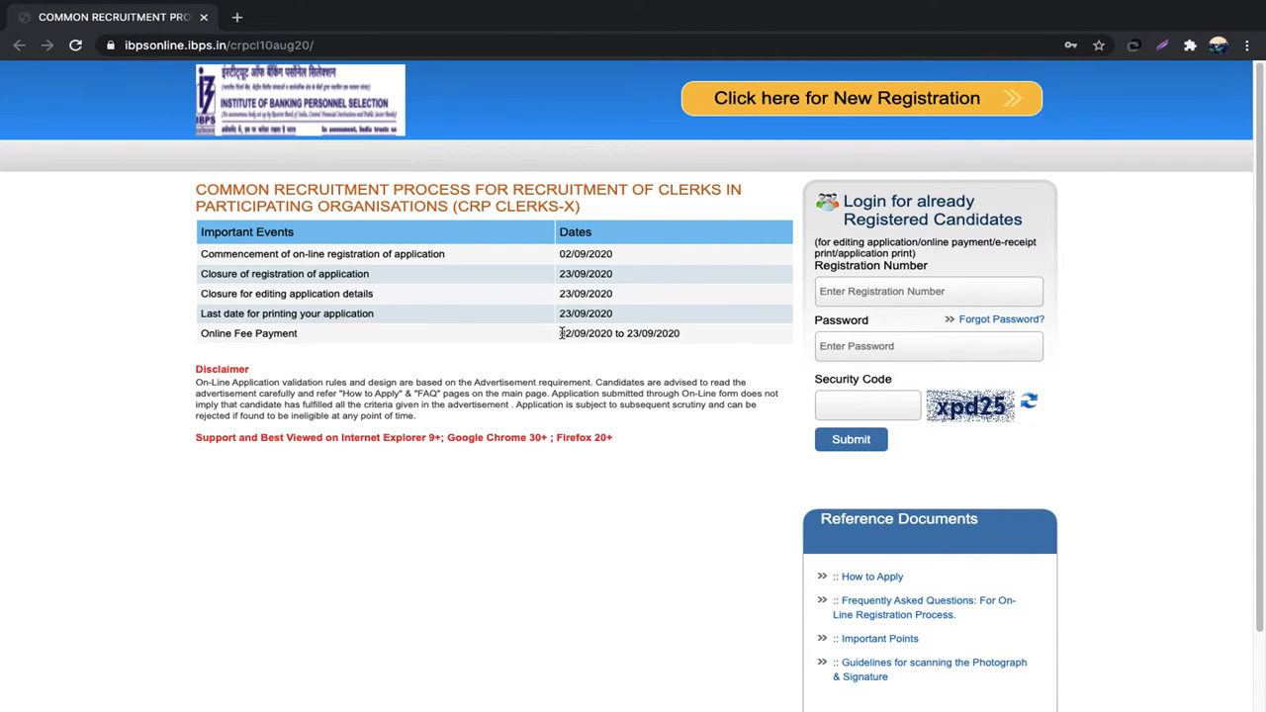
# Step: Review the fee payment dates and page address on the CRP Clerks-X page
pyautogui.moveTo(560, 334); pyautogui.dragTo(682, 336)
pyautogui.click(666, 333)
pyautogui.click(752, 473)
pyautogui.moveTo(330, 45); pyautogui.dragTo(102, 50)
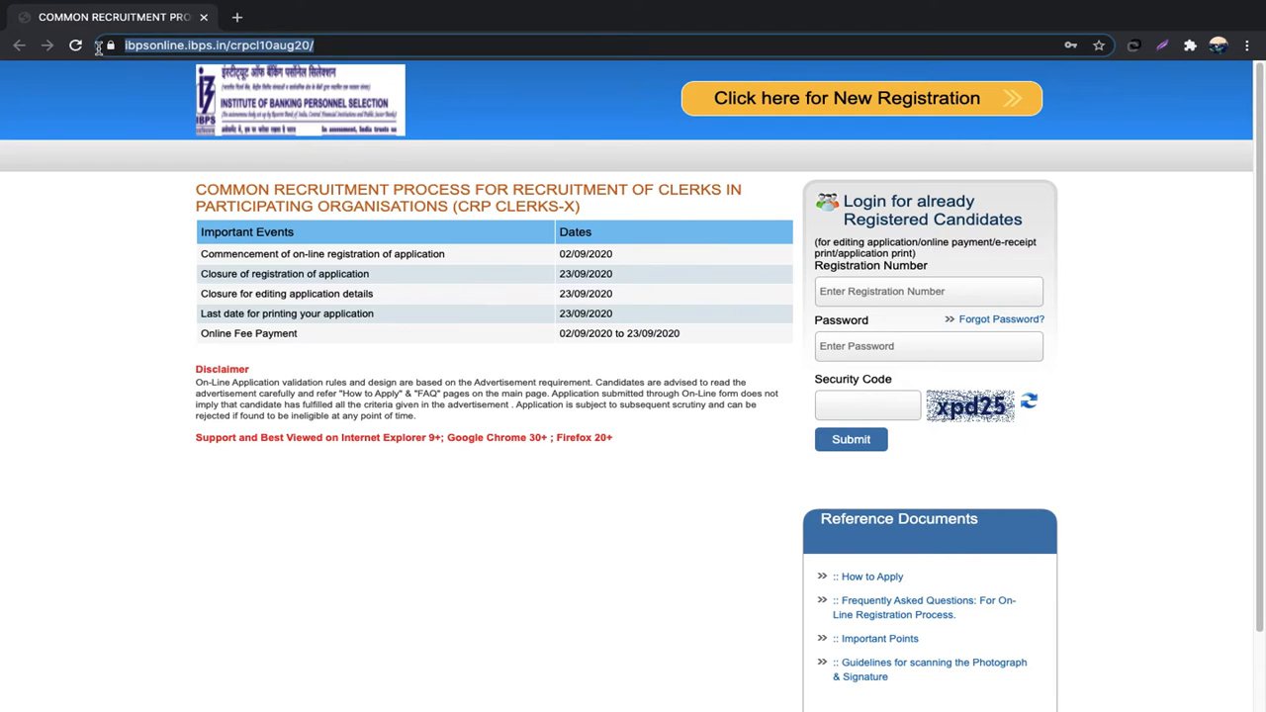
pyautogui.click(150, 221)
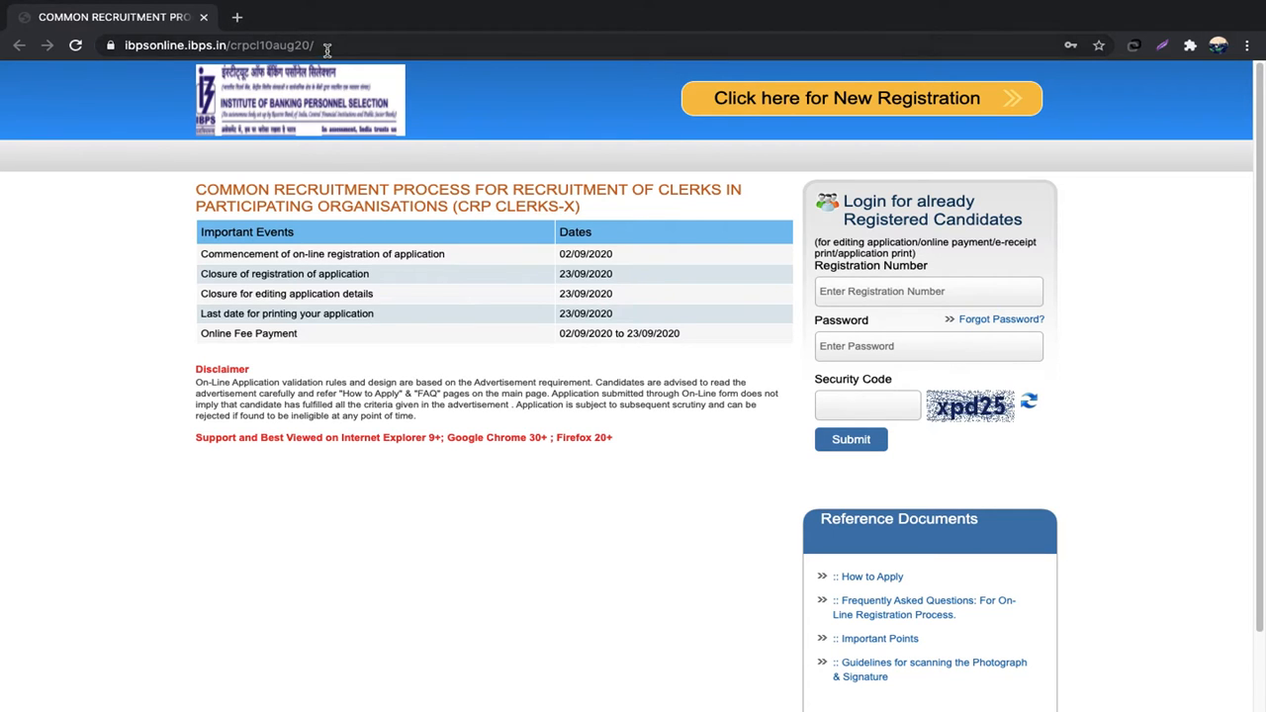
pyautogui.moveTo(326, 45); pyautogui.dragTo(115, 49)
pyautogui.click(89, 260)
# Step: Start a new registration and enter and confirm the candidate's first name
pyautogui.click(785, 104)
pyautogui.click(895, 104)
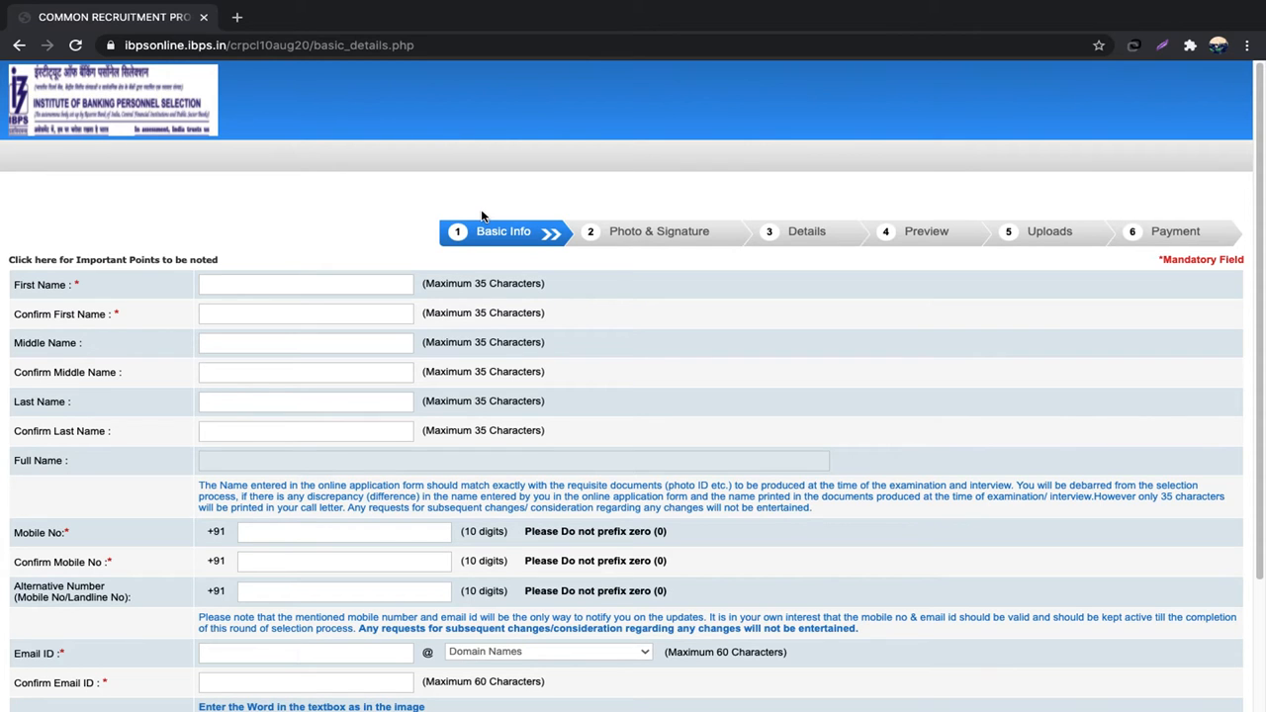
pyautogui.click(290, 282)
pyautogui.press('Tab')
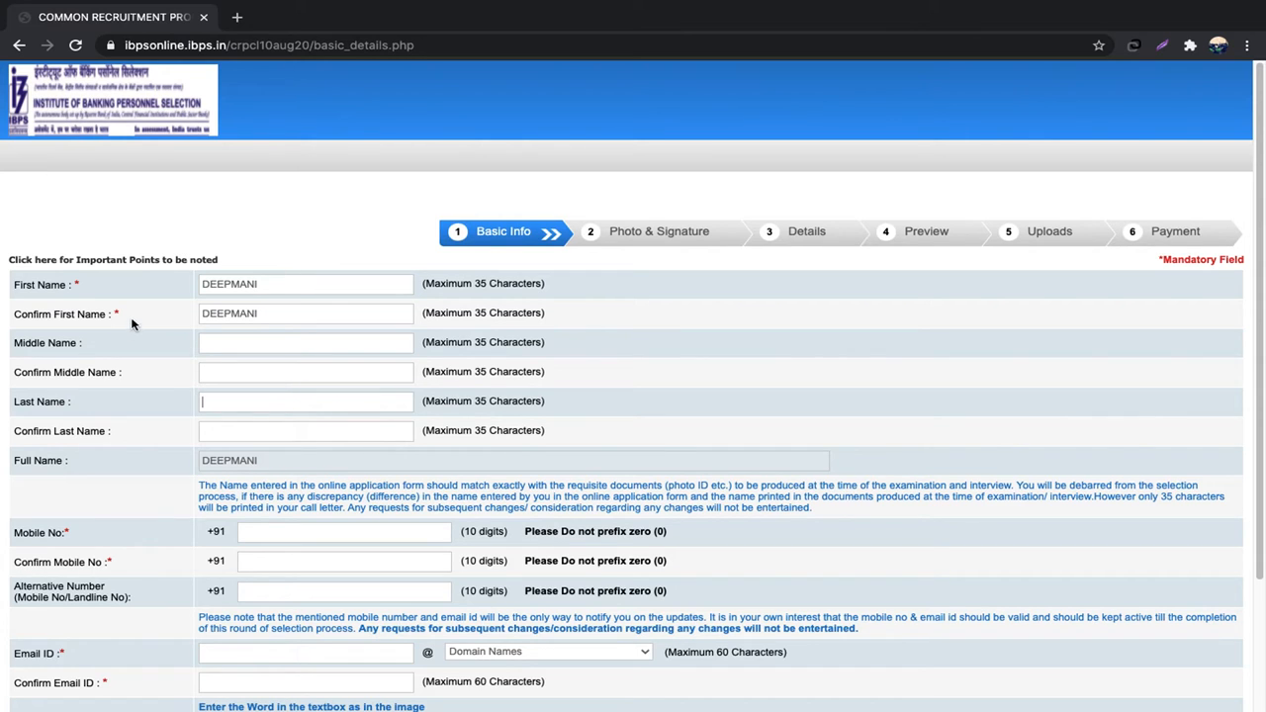
# Step: Enter and confirm the candidate's last name, then begin typing the mobile number
pyautogui.click(244, 404)
pyautogui.press('Tab')
pyautogui.press('Tab')
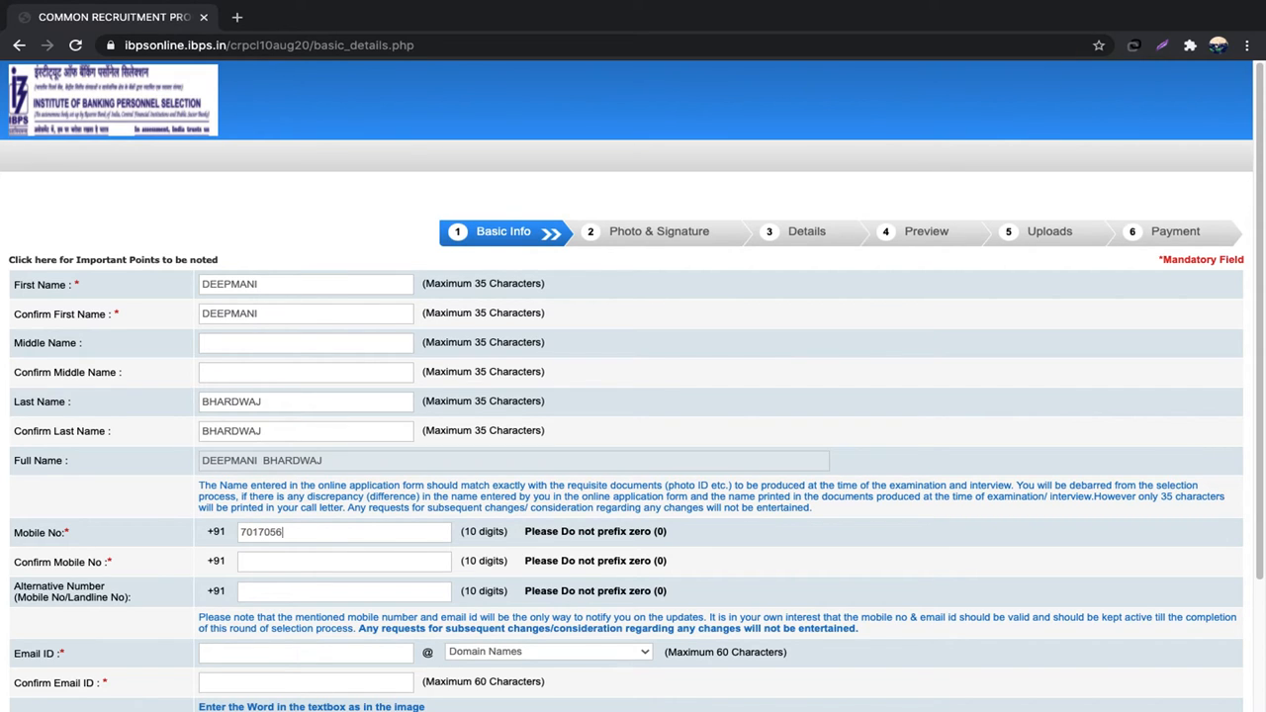
# Step: Confirm the mobile number and enter the candidate's email with the gmail.com domain, then confirm it in full
pyautogui.click(262, 566)
pyautogui.press('Tab')
pyautogui.press('Tab')
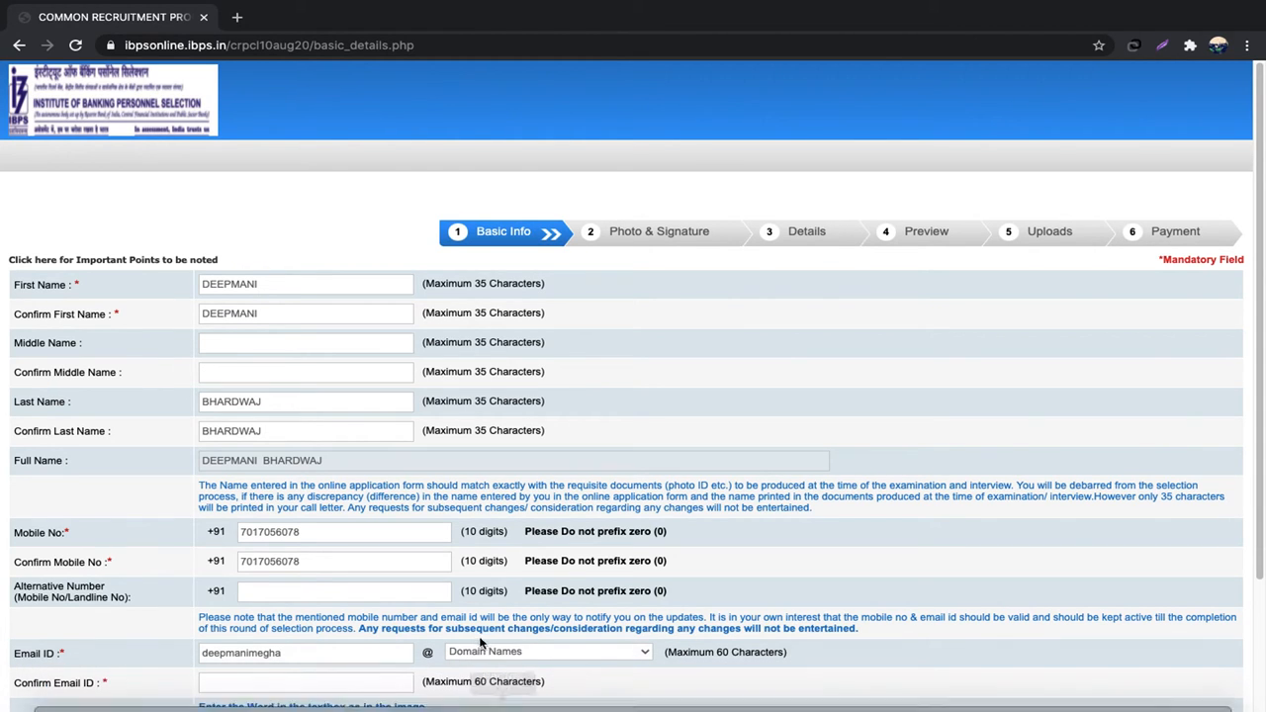
pyautogui.click(532, 653)
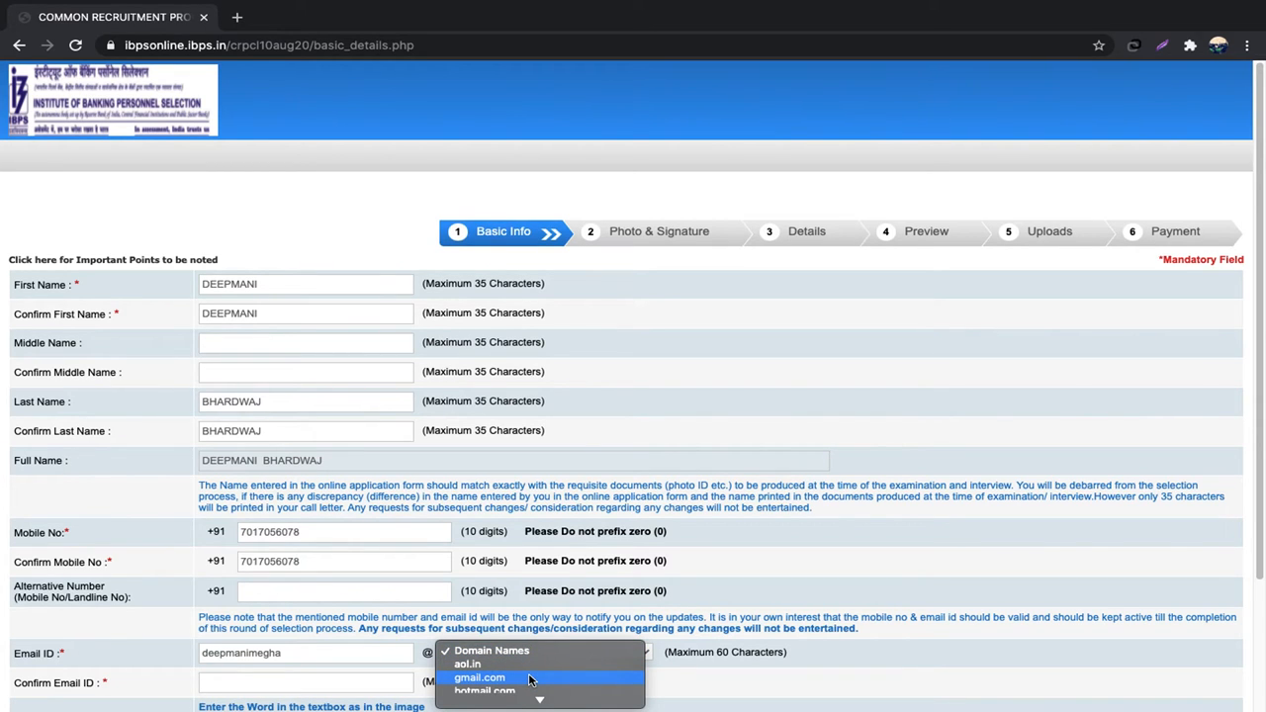
pyautogui.click(530, 679)
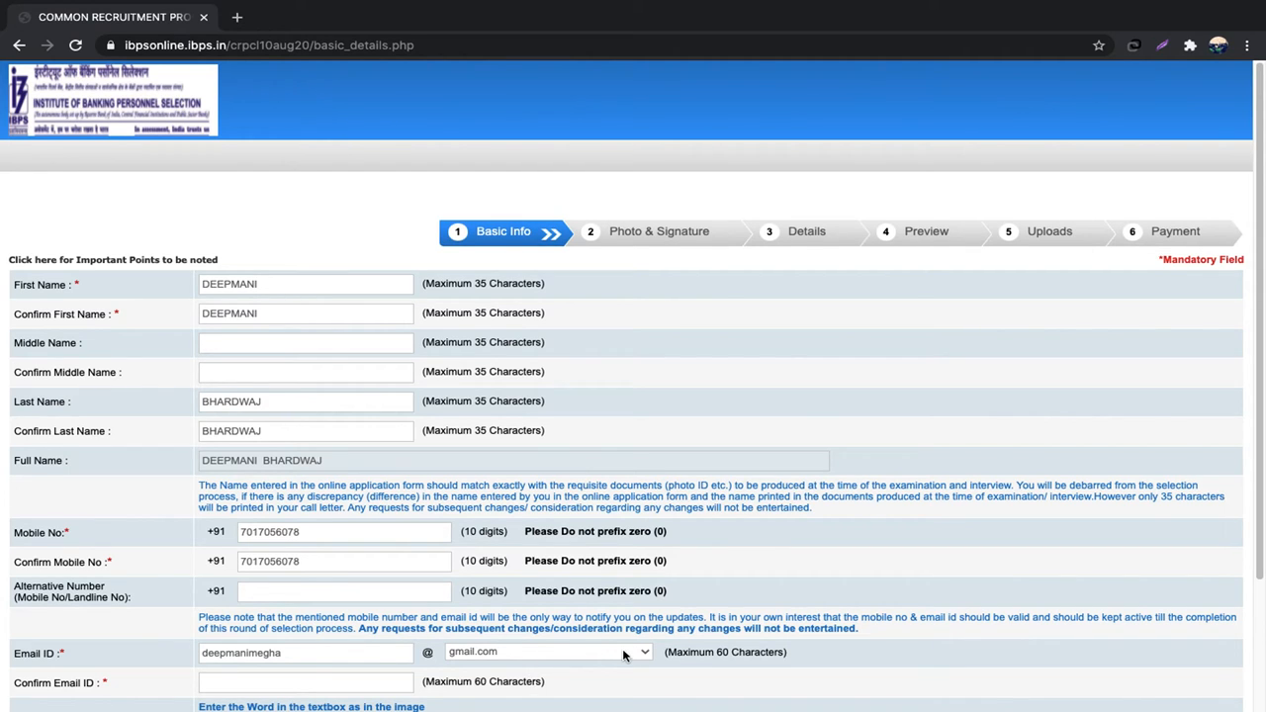
pyautogui.click(318, 682)
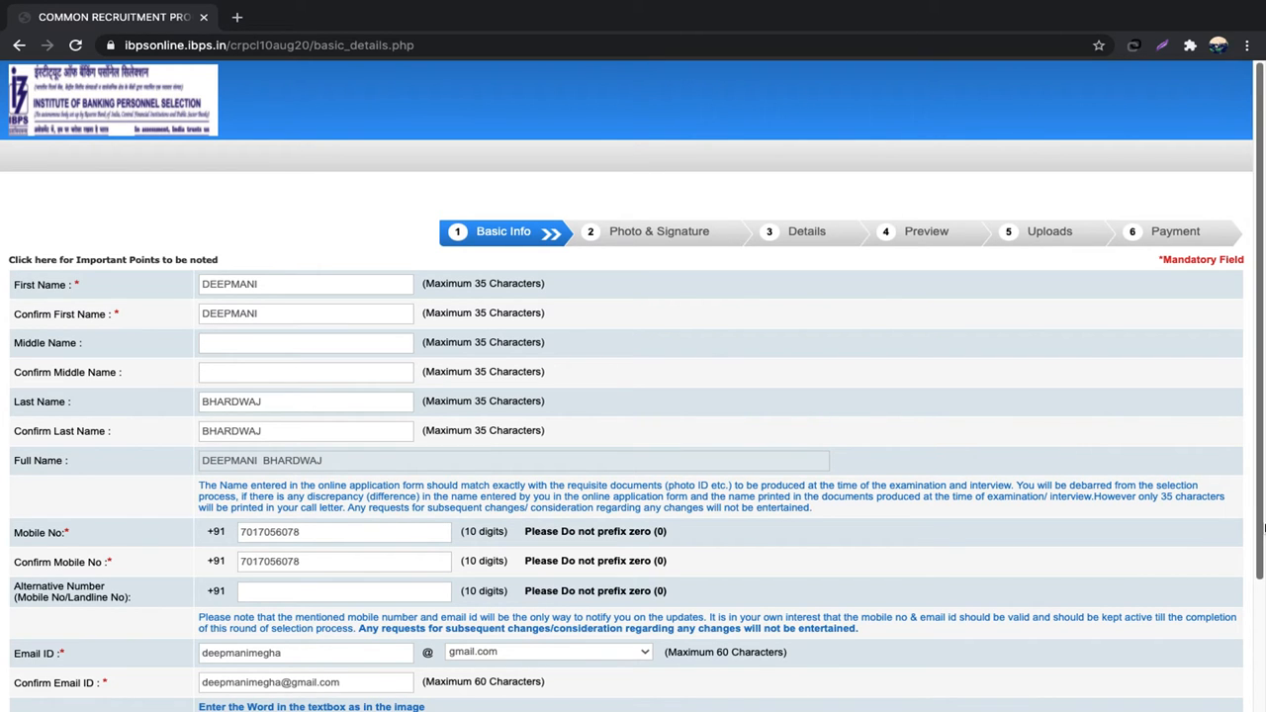
# Step: Enter the captcha in Security Code and confirm the basic info is correct
pyautogui.moveTo(1263, 522); pyautogui.dragTo(1246, 658)
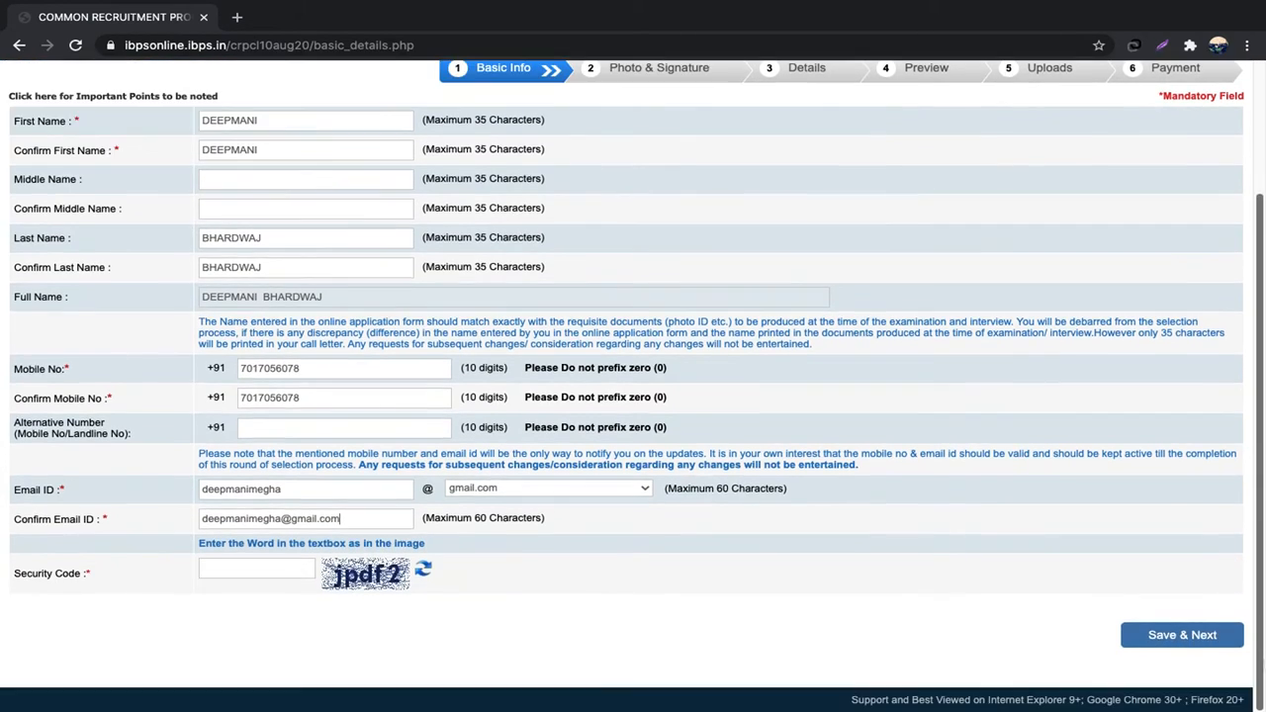
pyautogui.click(261, 566)
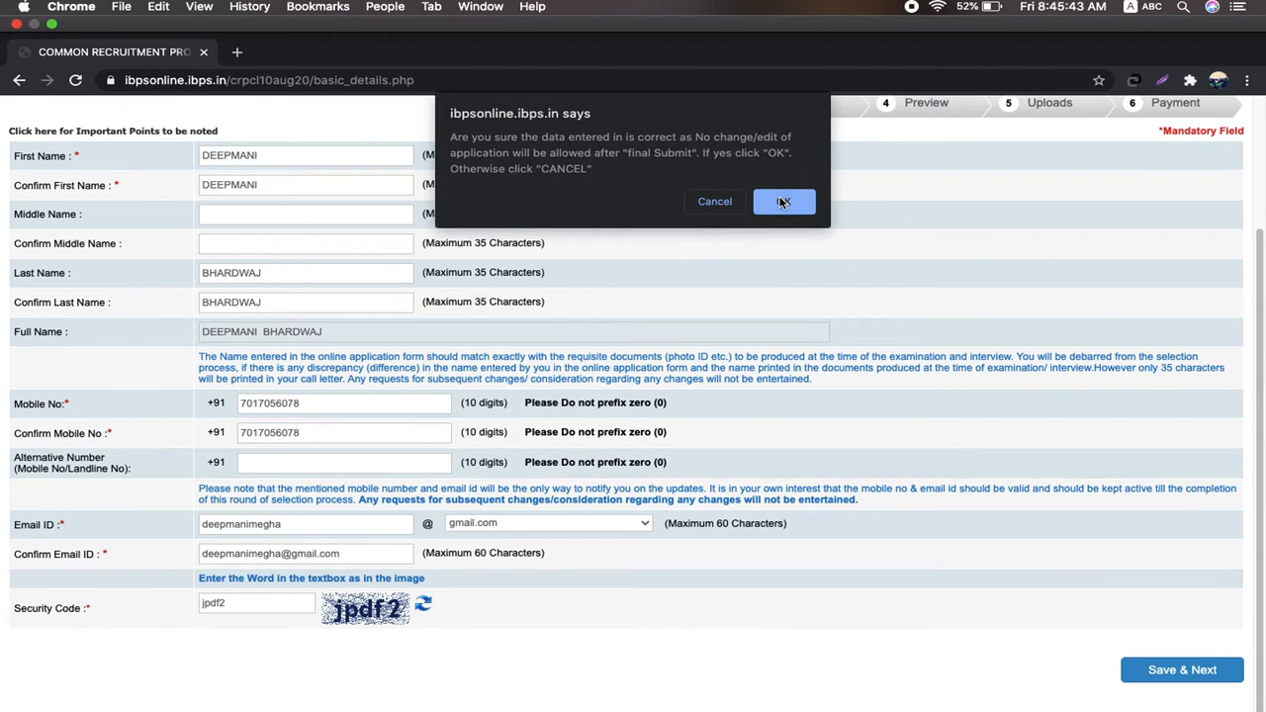
pyautogui.click(784, 201)
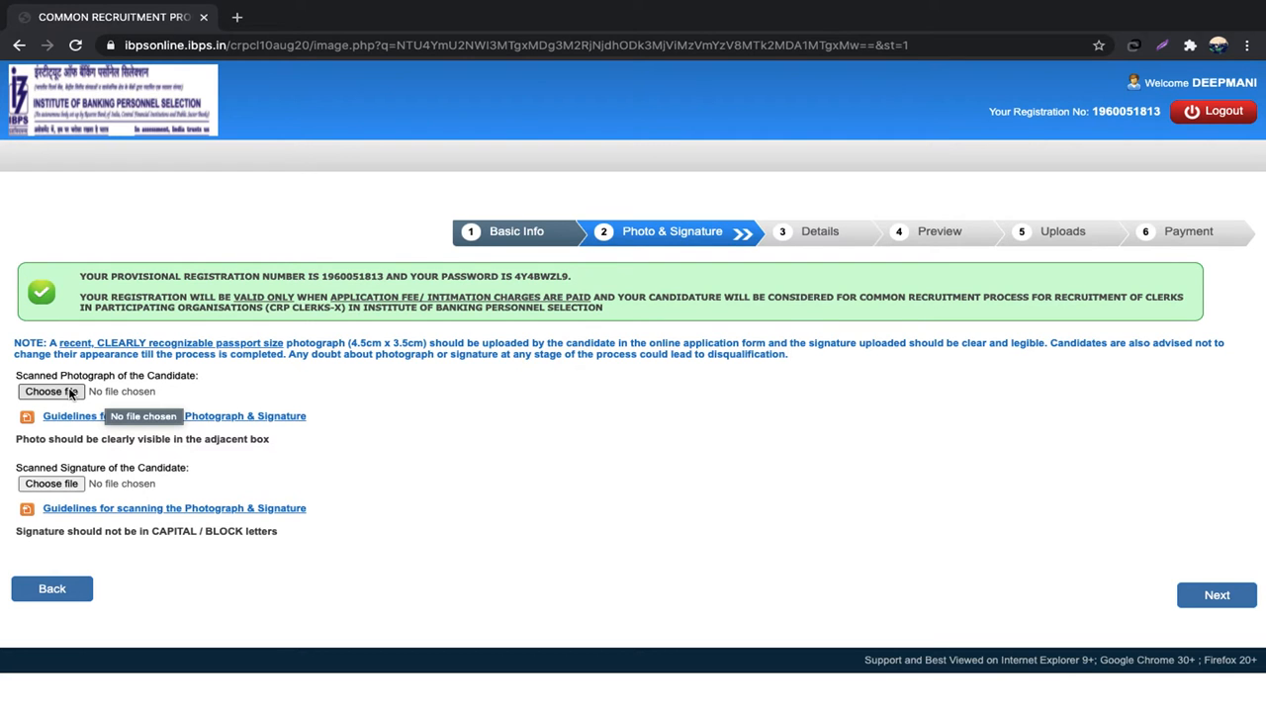
# Step: Upload the deepphoto image as the candidate's photograph
pyautogui.click(71, 391)
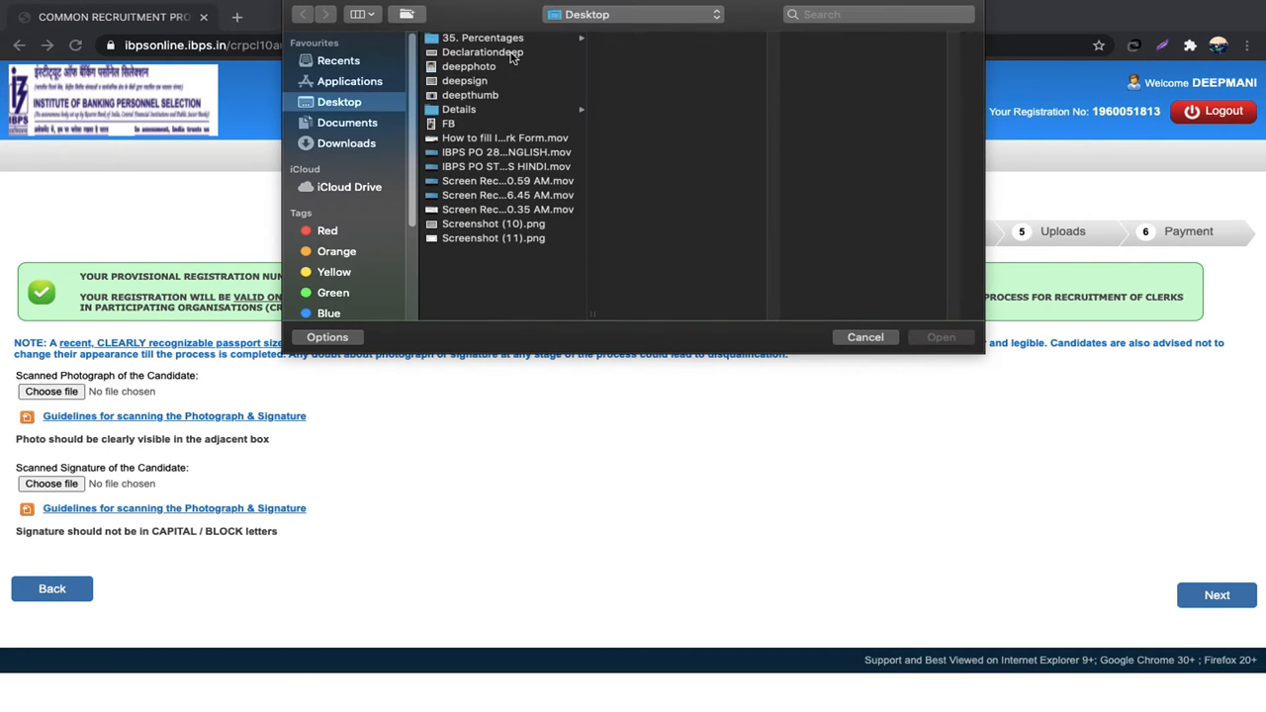
pyautogui.click(490, 68)
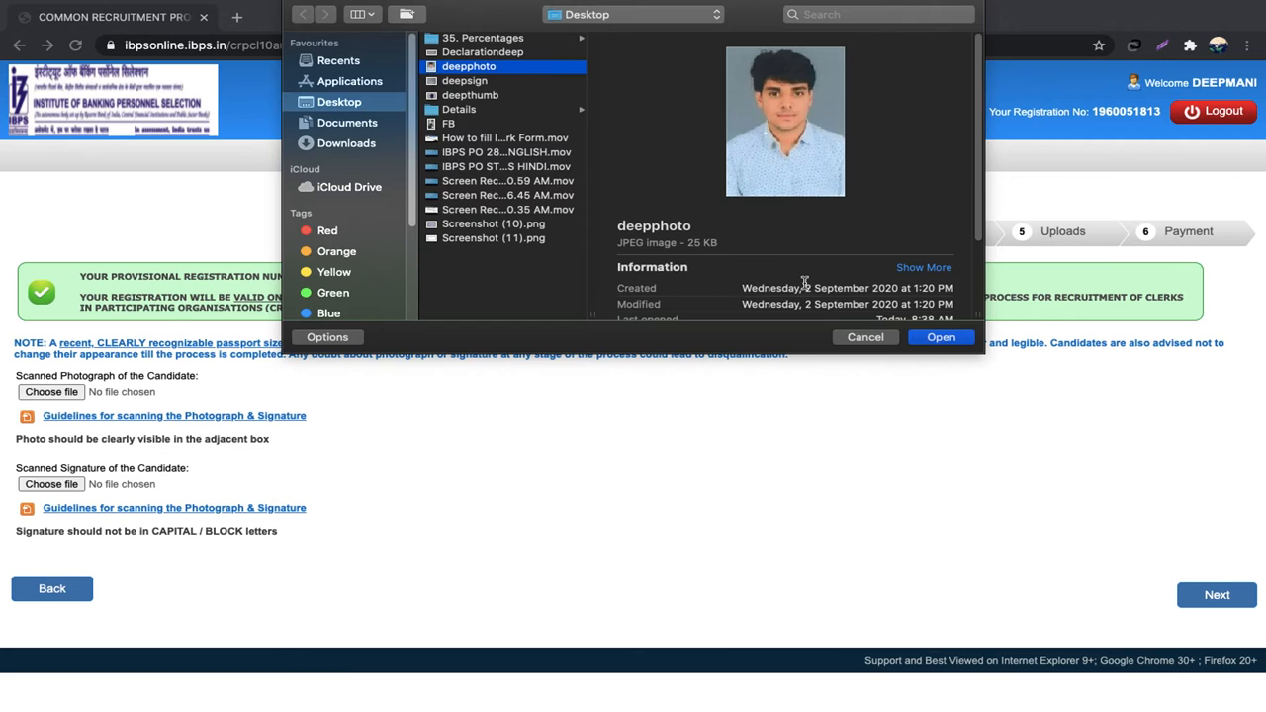
pyautogui.click(929, 338)
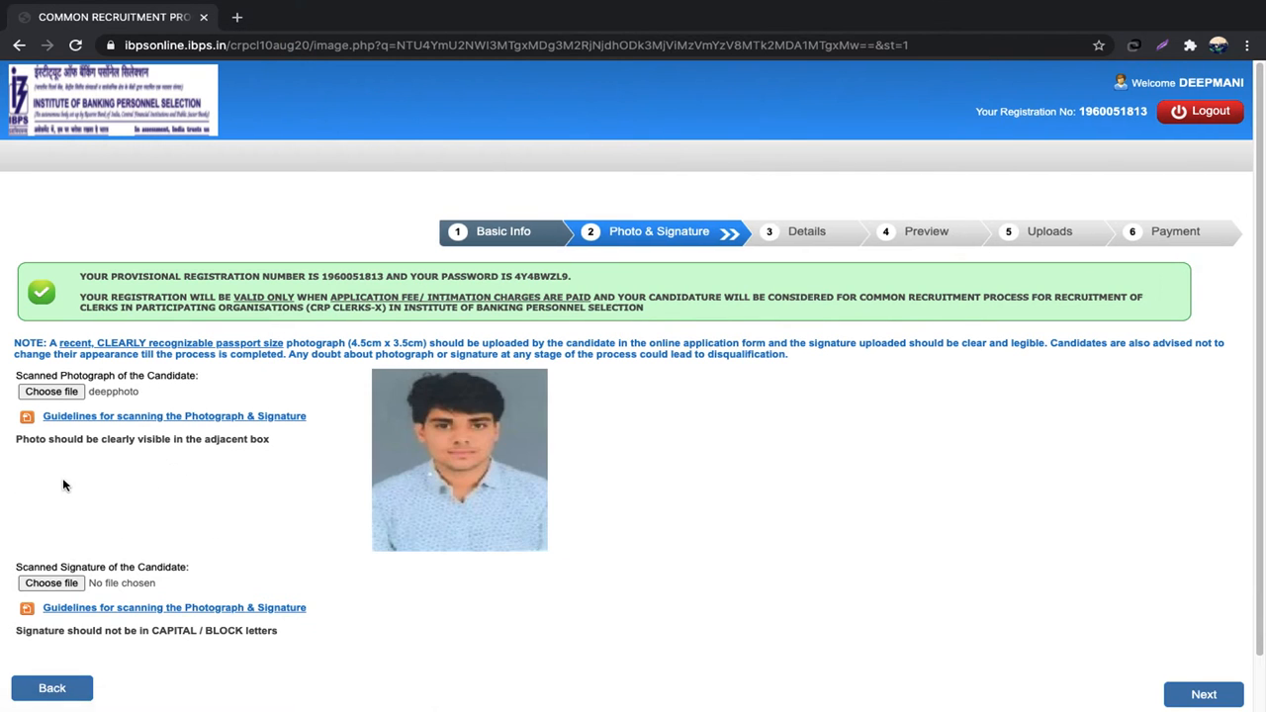
# Step: Upload the deepsign image as the signature and continue to the Details step
pyautogui.click(51, 584)
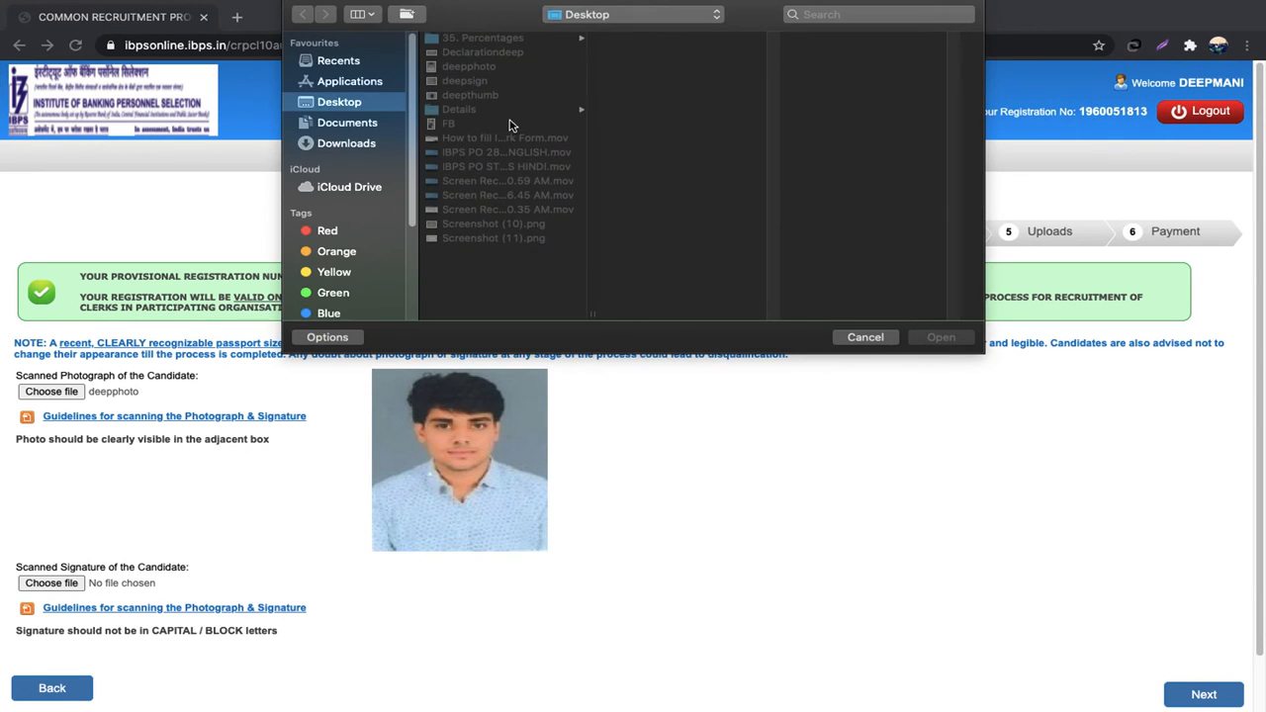
pyautogui.click(485, 82)
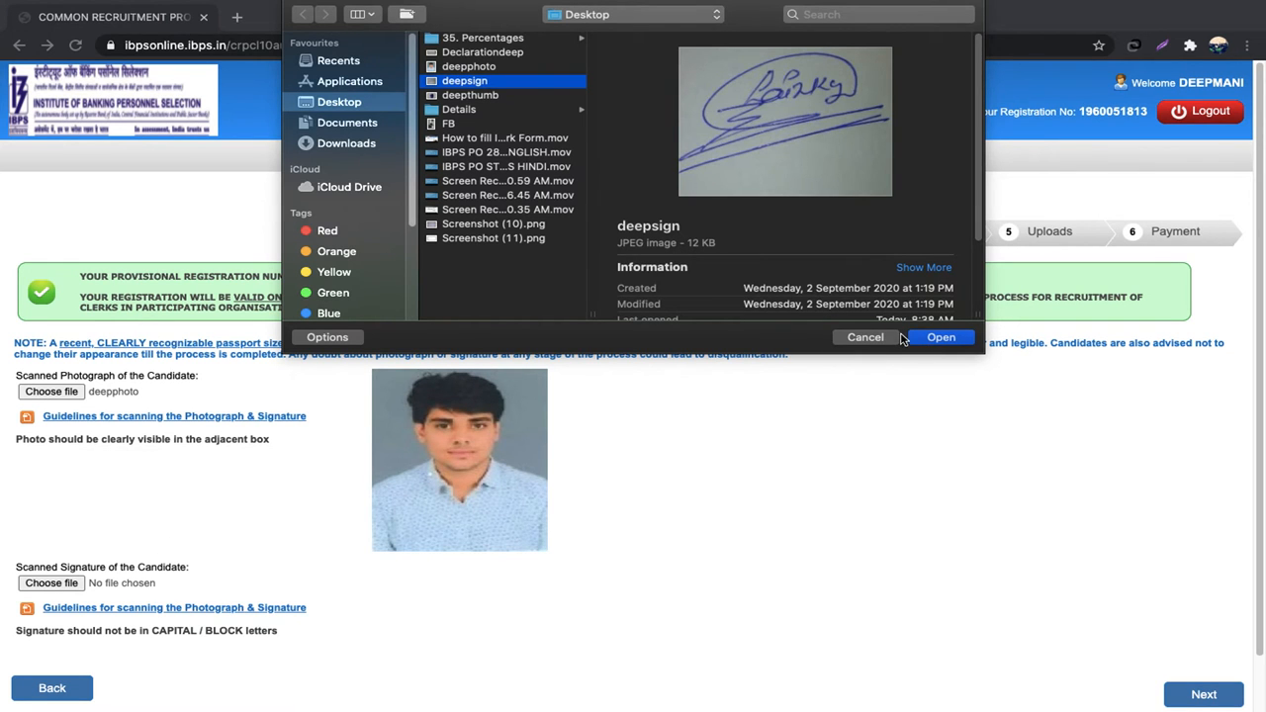
pyautogui.click(935, 337)
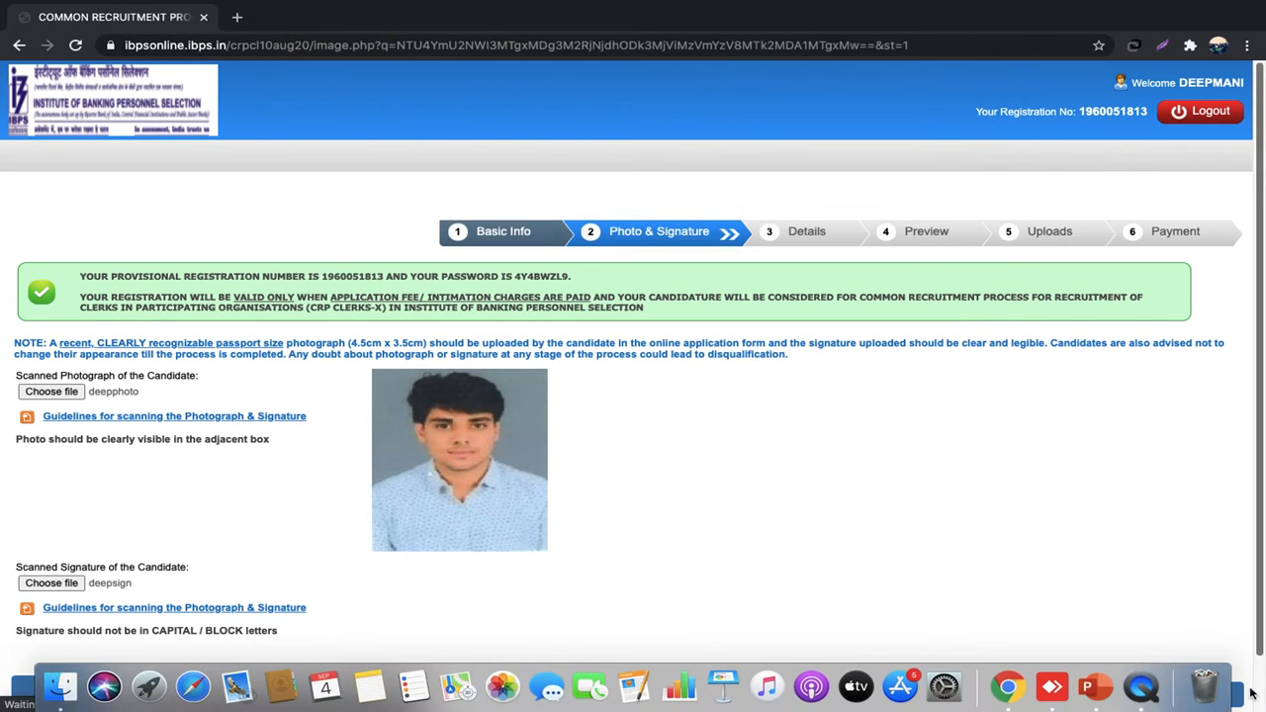
pyautogui.rightClick(1204, 687)
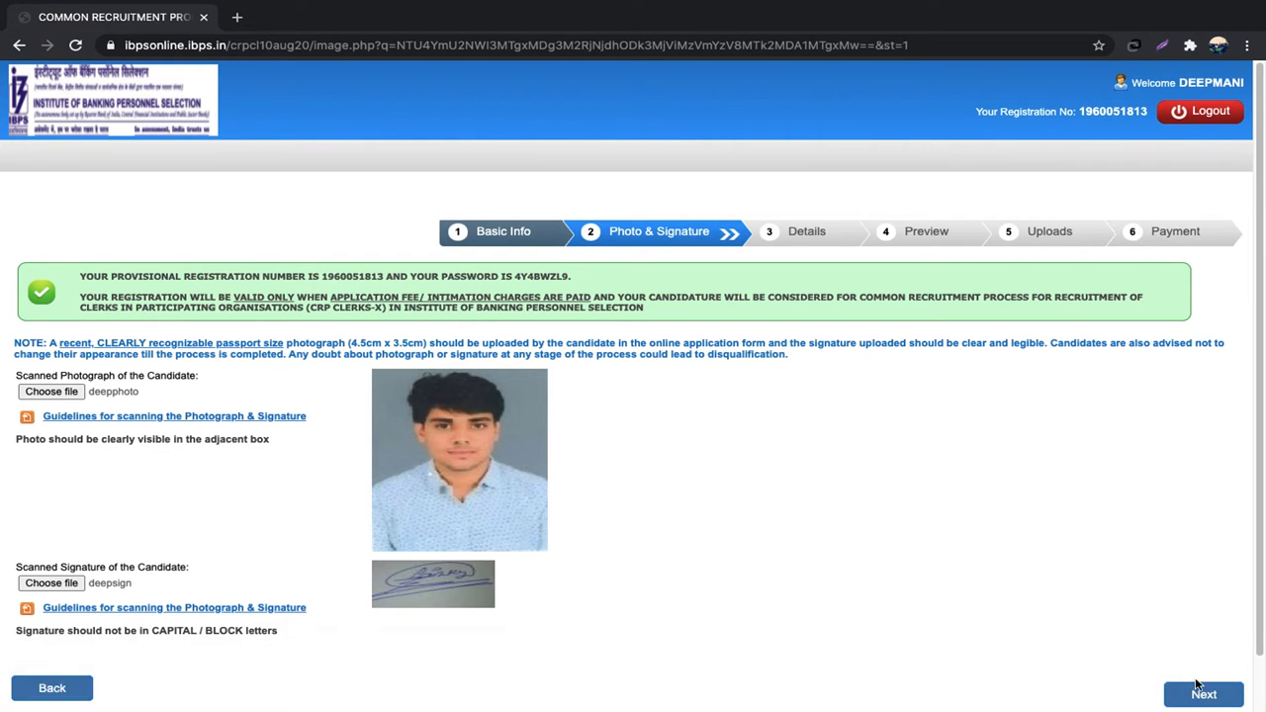
pyautogui.click(1204, 692)
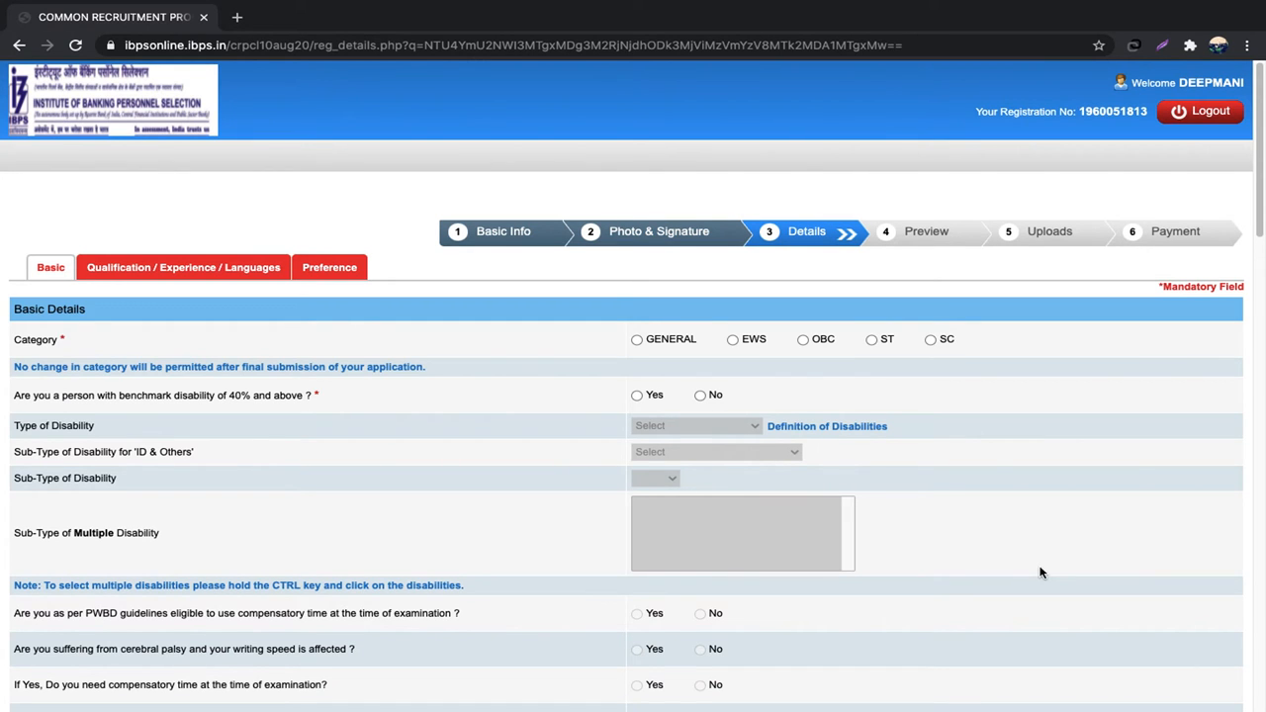
# Step: Choose the GENERAL category, acknowledge its alert, and answer No to benchmark disability
pyautogui.click(636, 340)
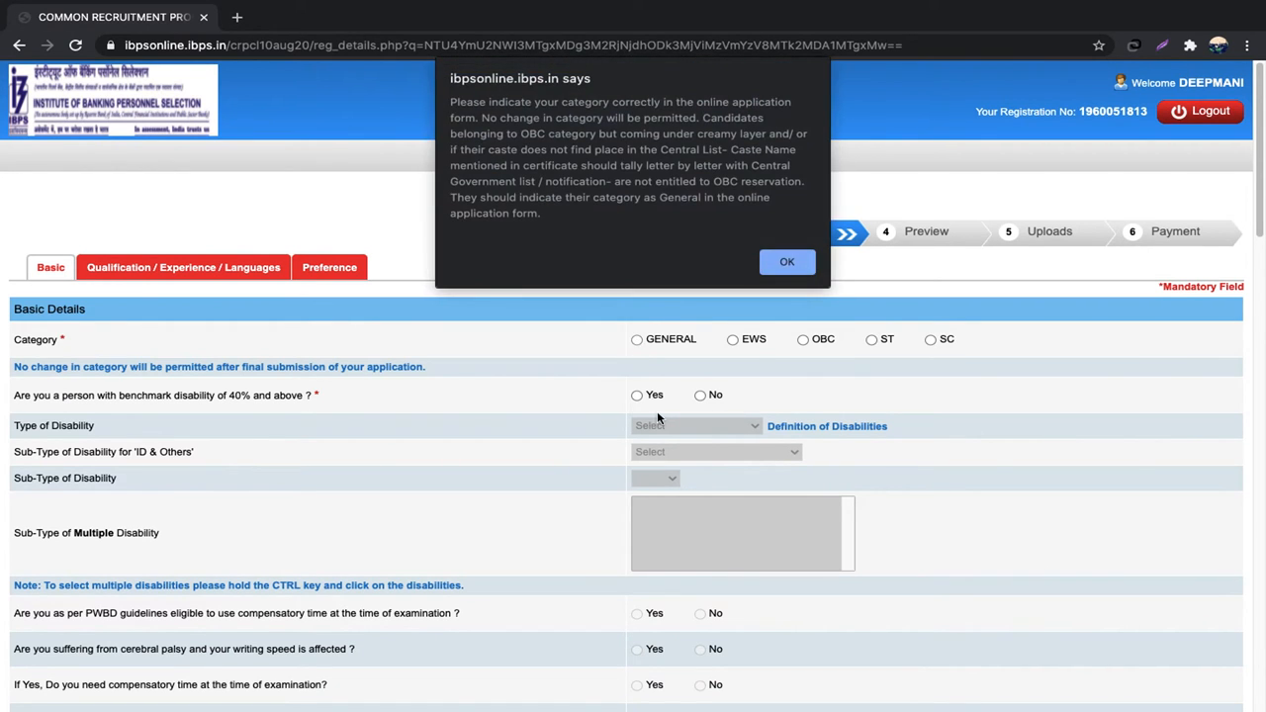
pyautogui.click(786, 261)
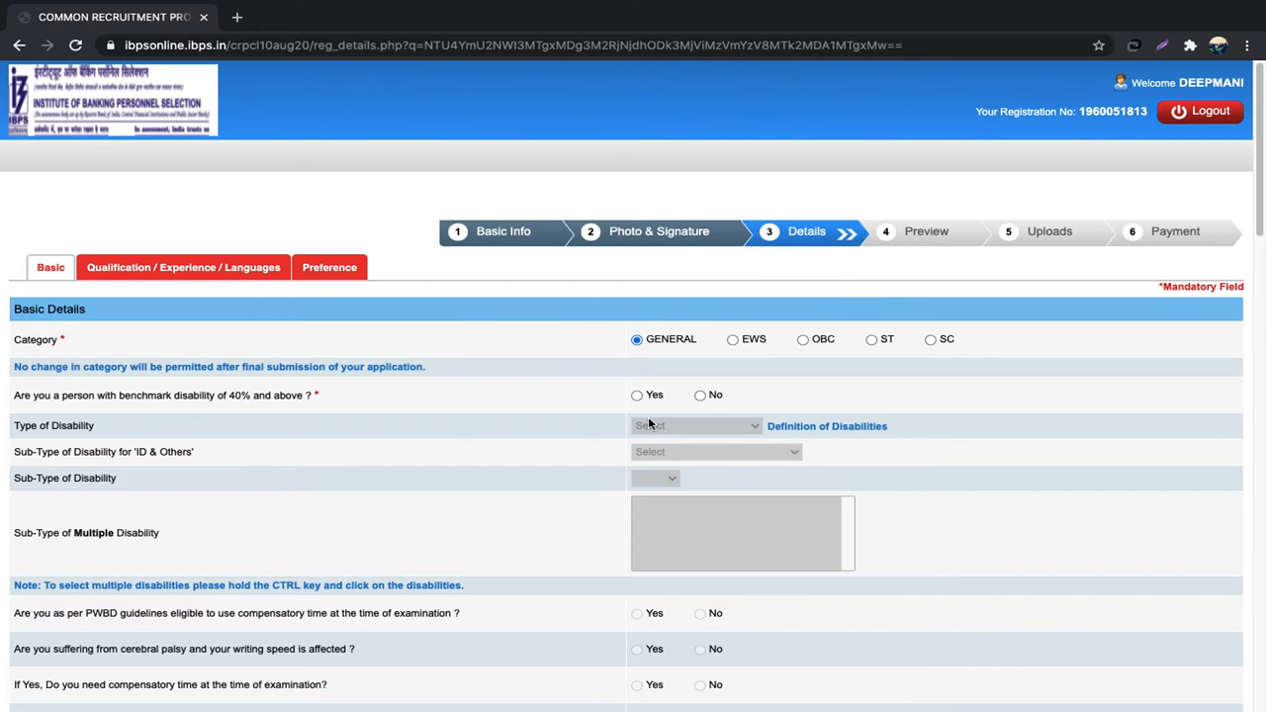
pyautogui.click(700, 394)
pyautogui.scroll(-3, 952, 535)
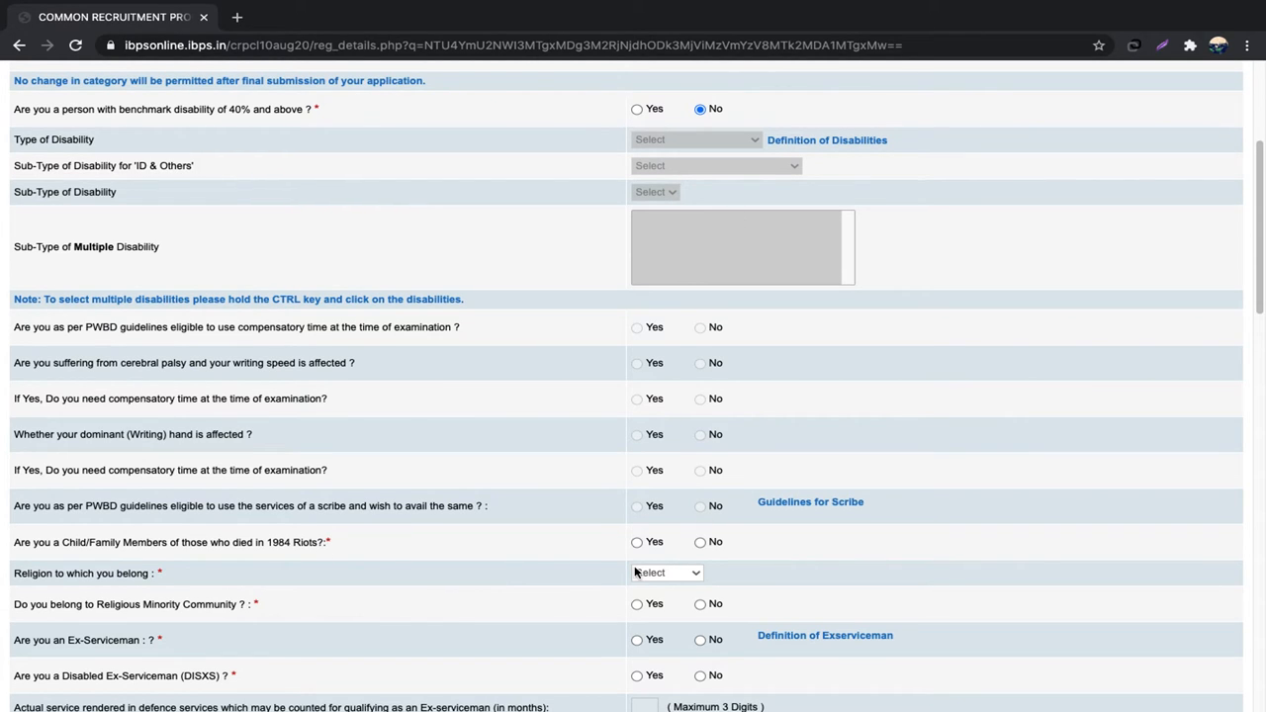
# Step: Answer No to the 1984 riots question and set religion to Hindu
pyautogui.click(699, 542)
pyautogui.scroll(-3, 775, 546)
pyautogui.scroll(-3, 775, 547)
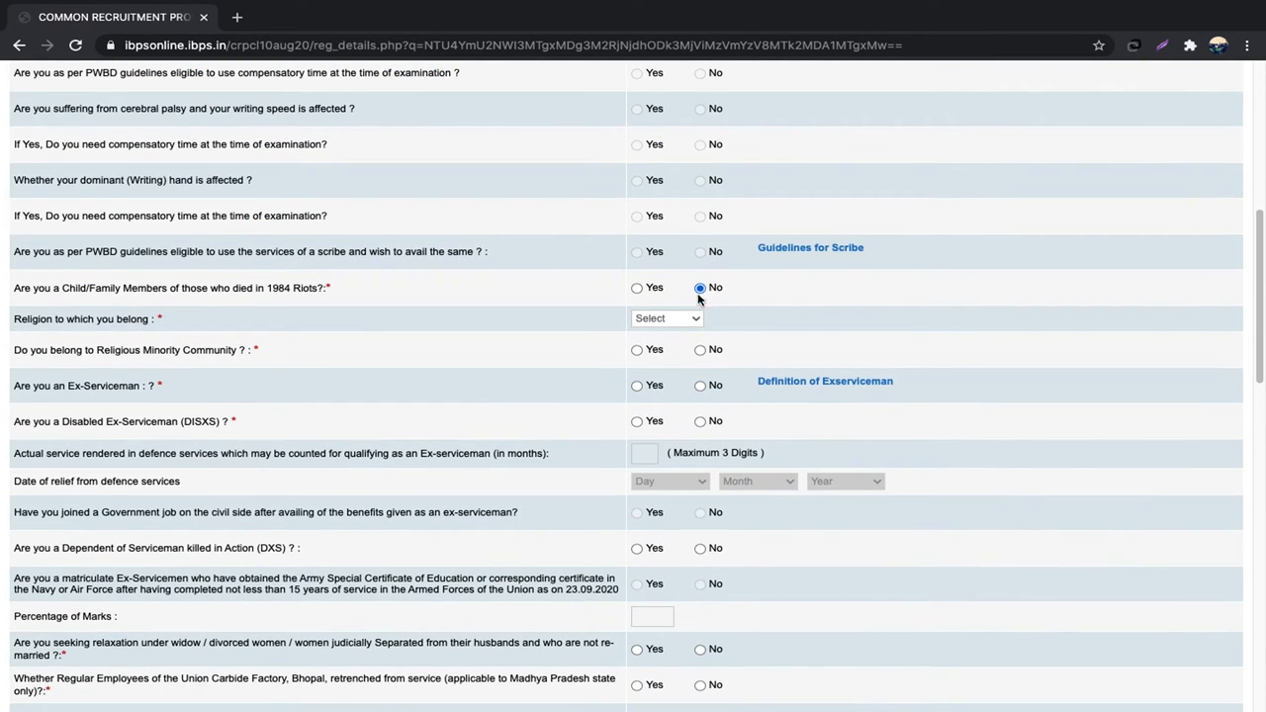
pyautogui.click(688, 320)
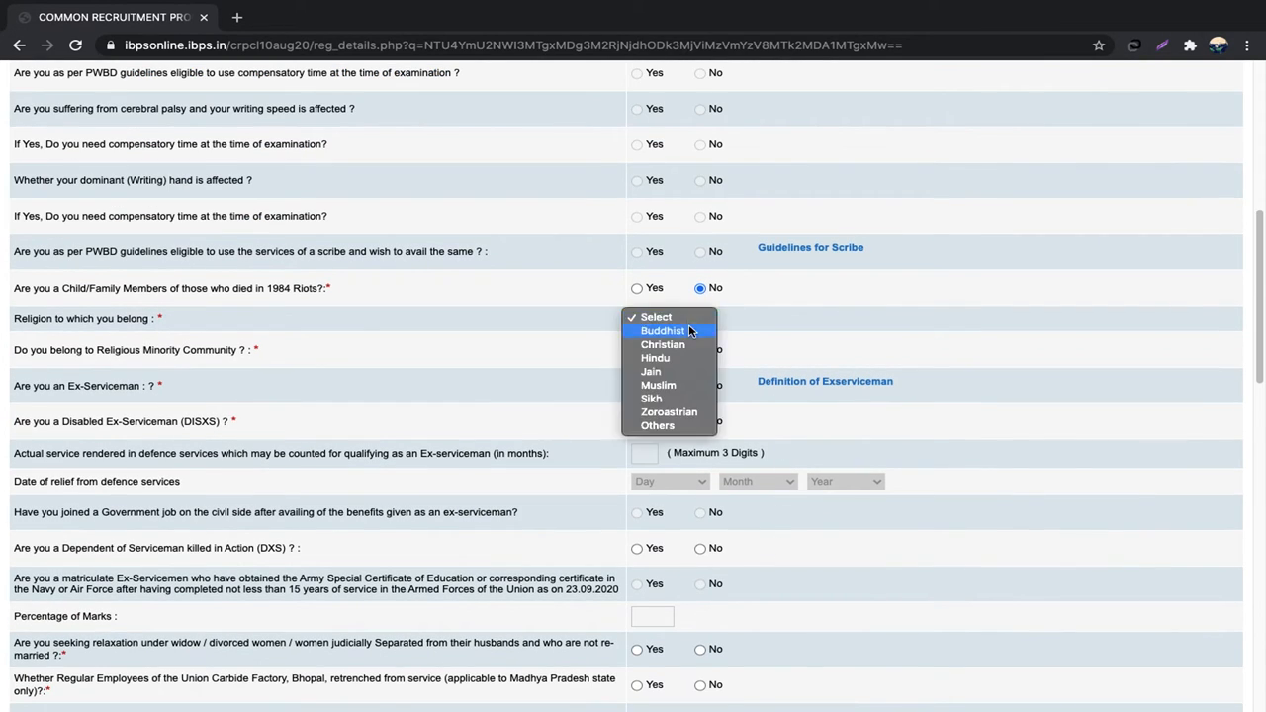
pyautogui.click(676, 359)
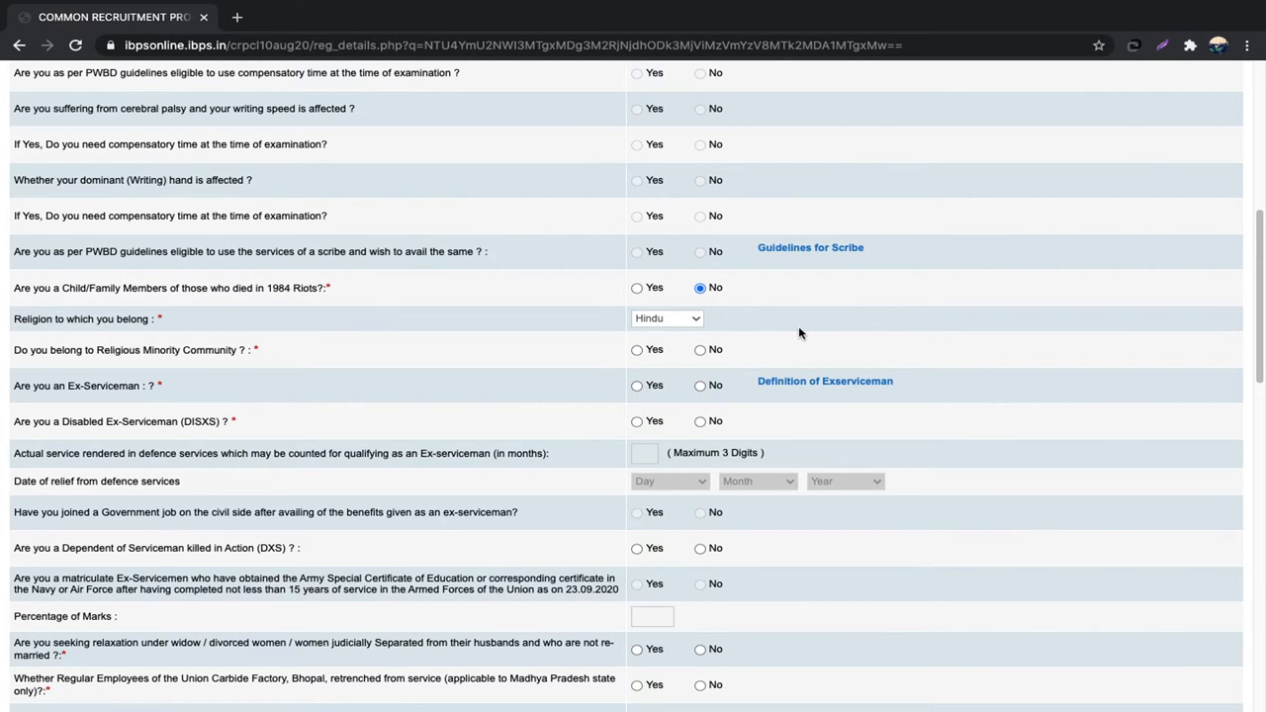
# Step: Answer No to the religious minority, ex-serviceman and DXS dependent questions
pyautogui.scroll(-2, 801, 333)
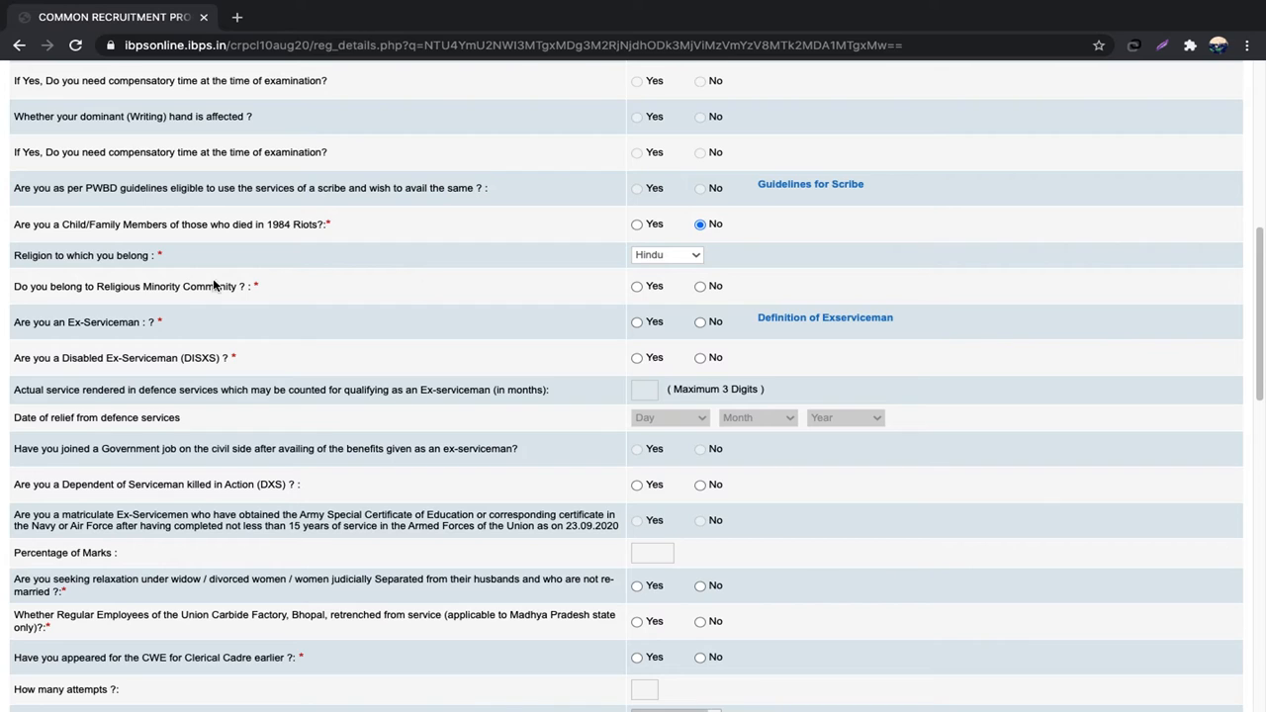
pyautogui.click(700, 287)
pyautogui.click(700, 324)
pyautogui.scroll(-1, 820, 365)
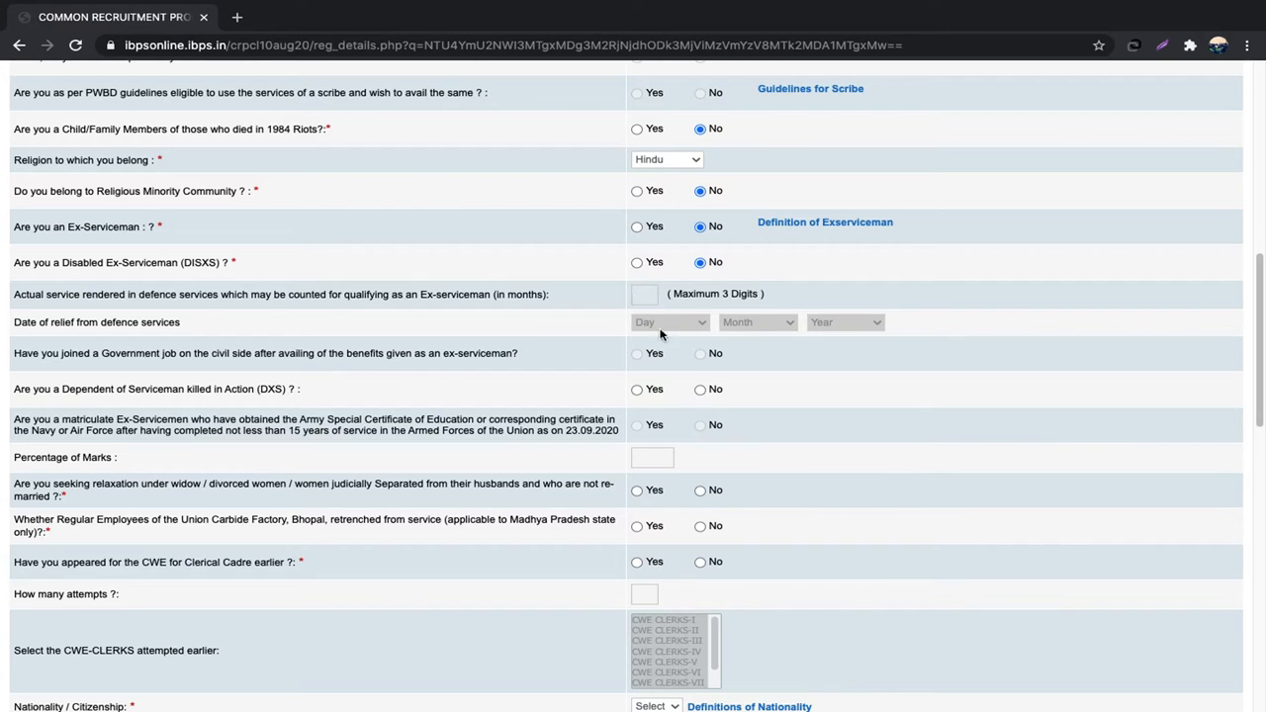
pyautogui.click(700, 388)
pyautogui.scroll(-2, 735, 493)
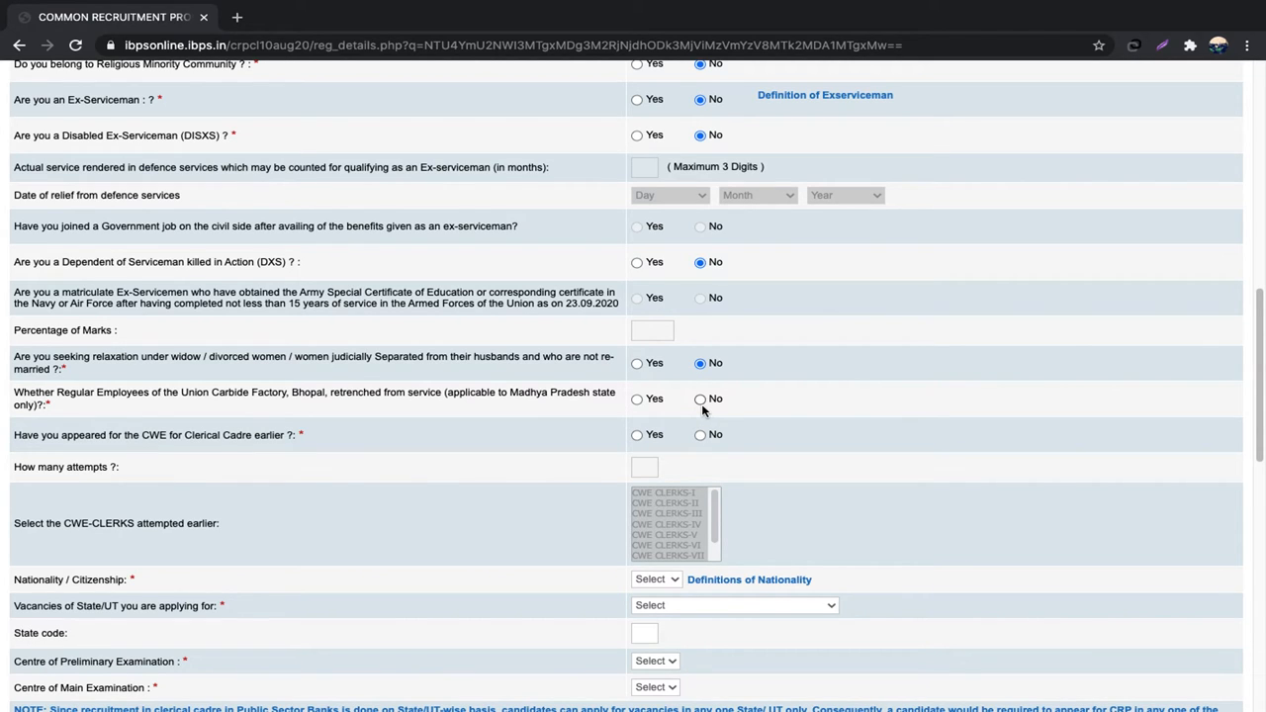
# Step: Answer No to the Union Carbide and earlier CWE Clerical attempt questions
pyautogui.click(701, 399)
pyautogui.click(636, 435)
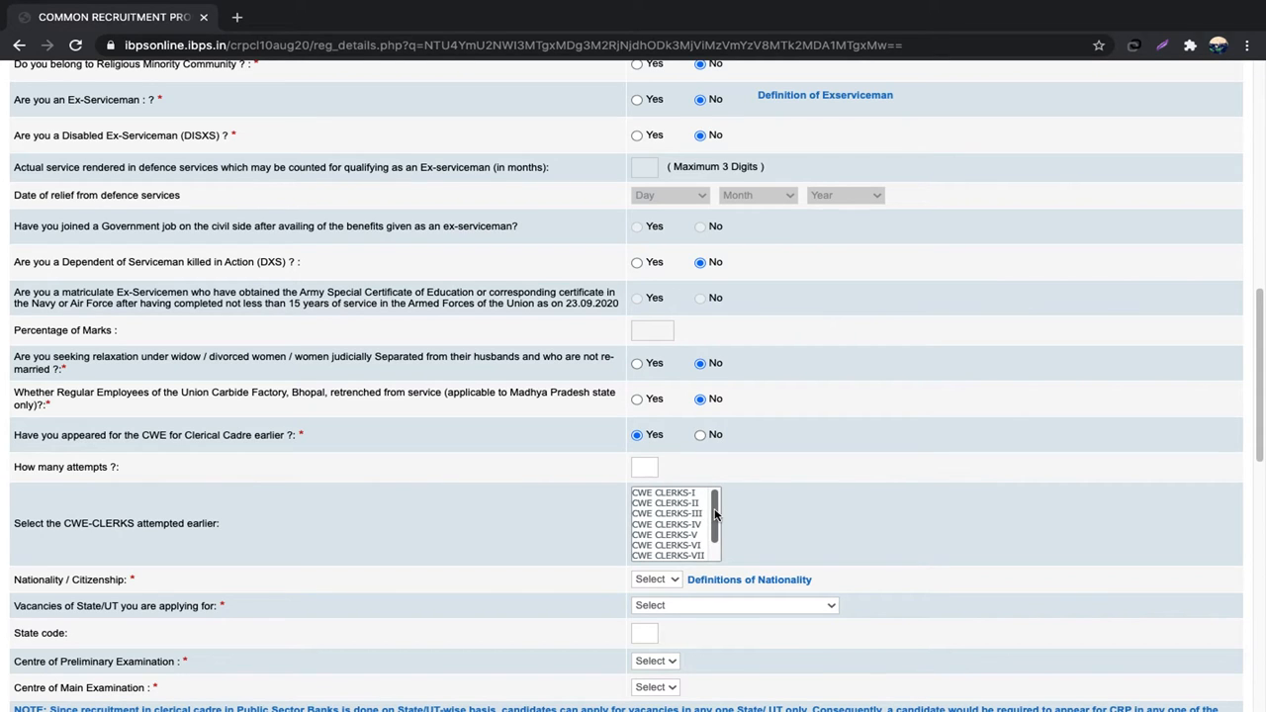
pyautogui.scroll(-2, 713, 519)
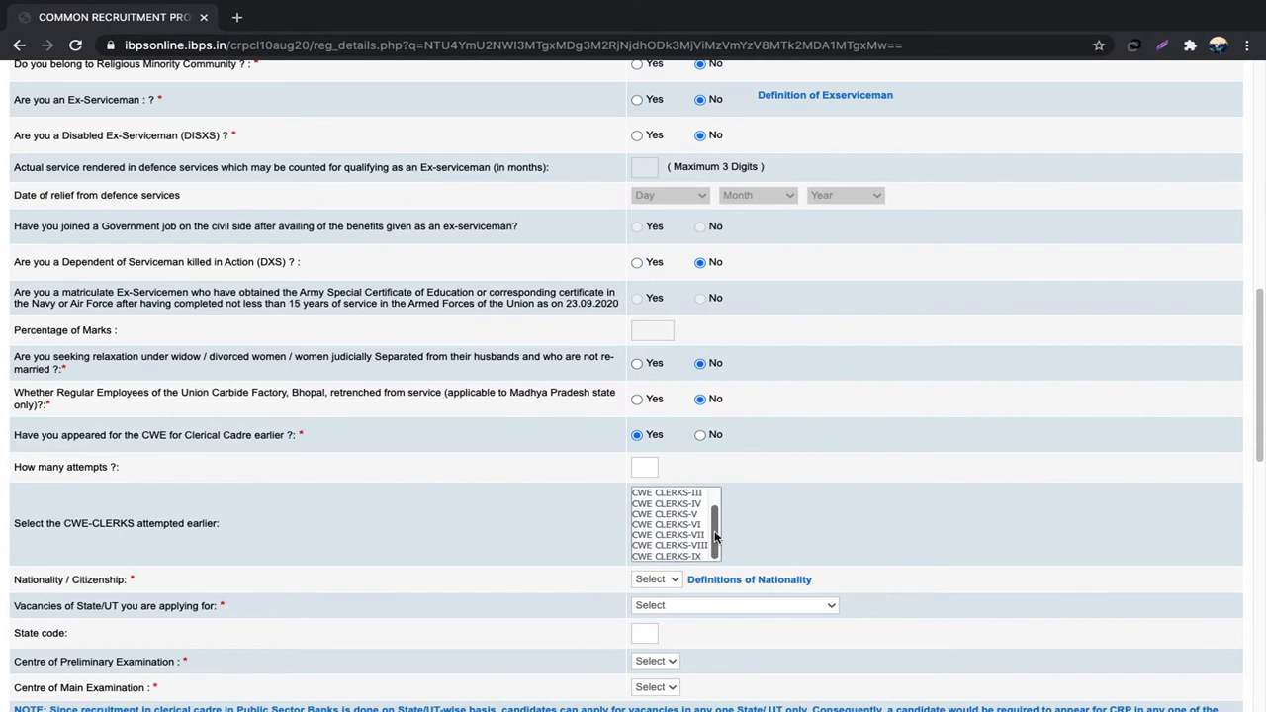
pyautogui.scroll(2, 714, 519)
pyautogui.scroll(-2, 714, 511)
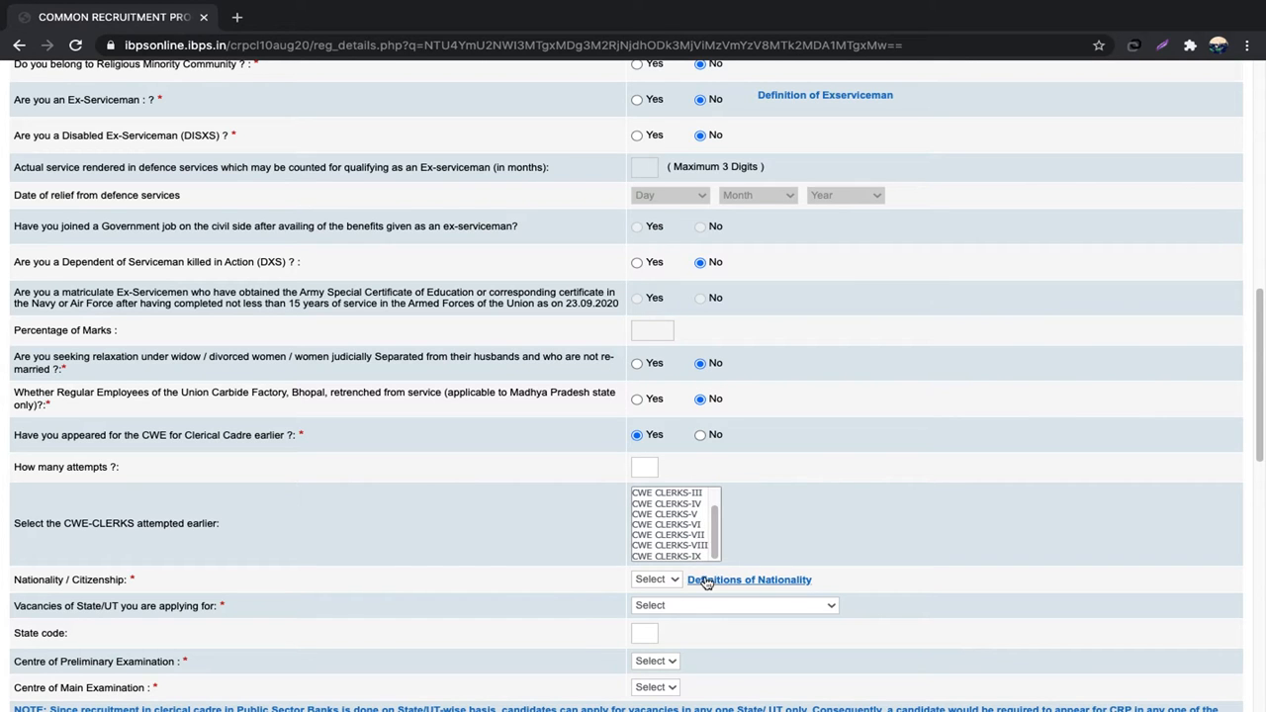
pyautogui.click(701, 435)
pyautogui.scroll(-3, 757, 471)
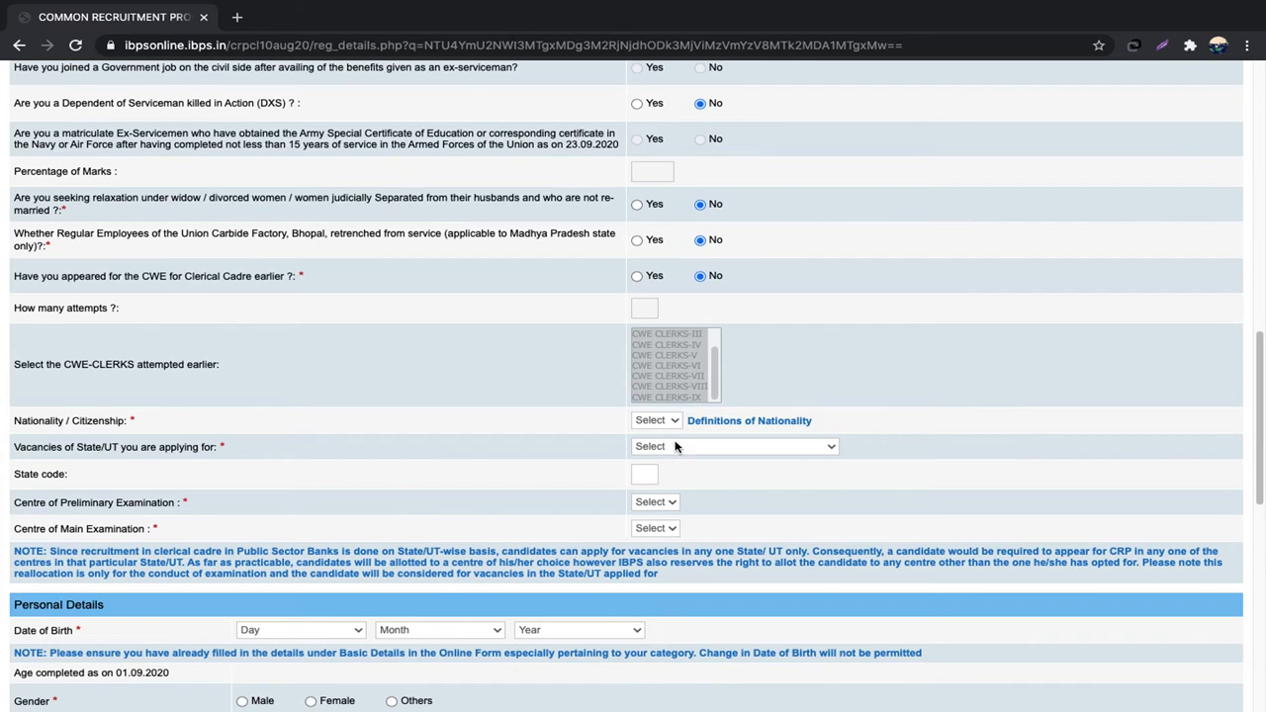
# Step: Set nationality to Indian and the vacancy state to Uttar Pradesh
pyautogui.click(655, 420)
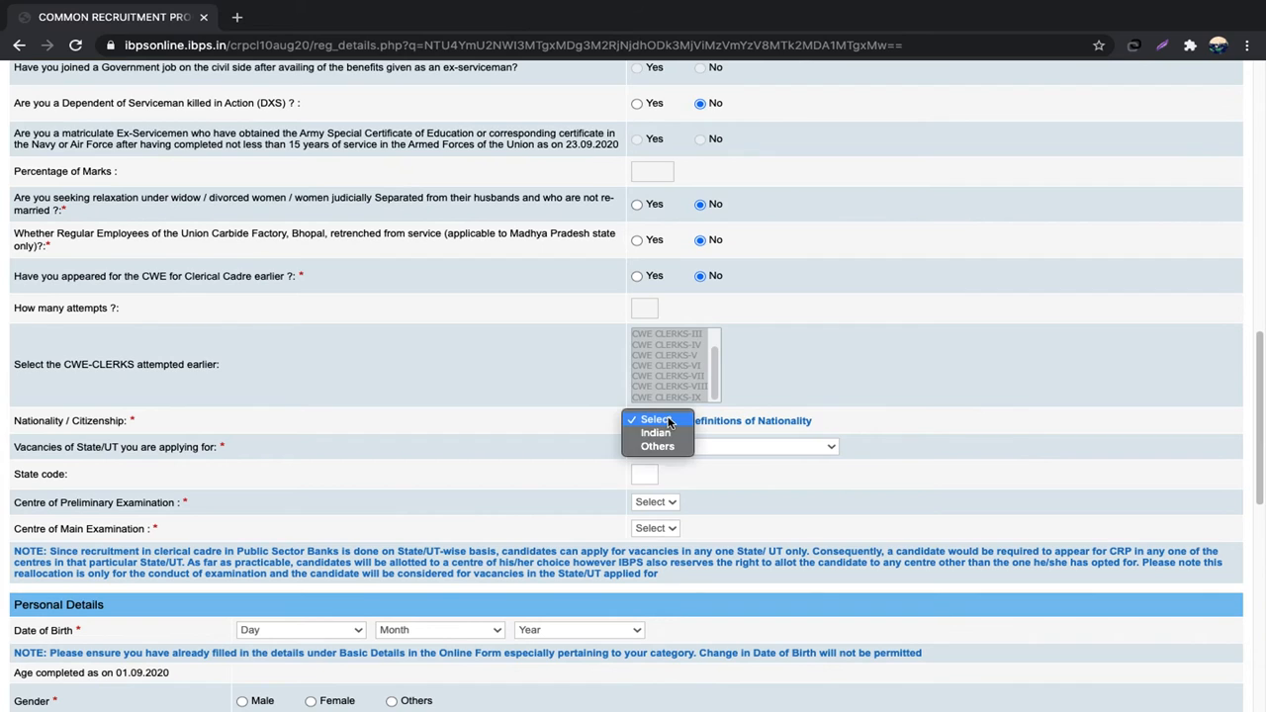
pyautogui.click(648, 431)
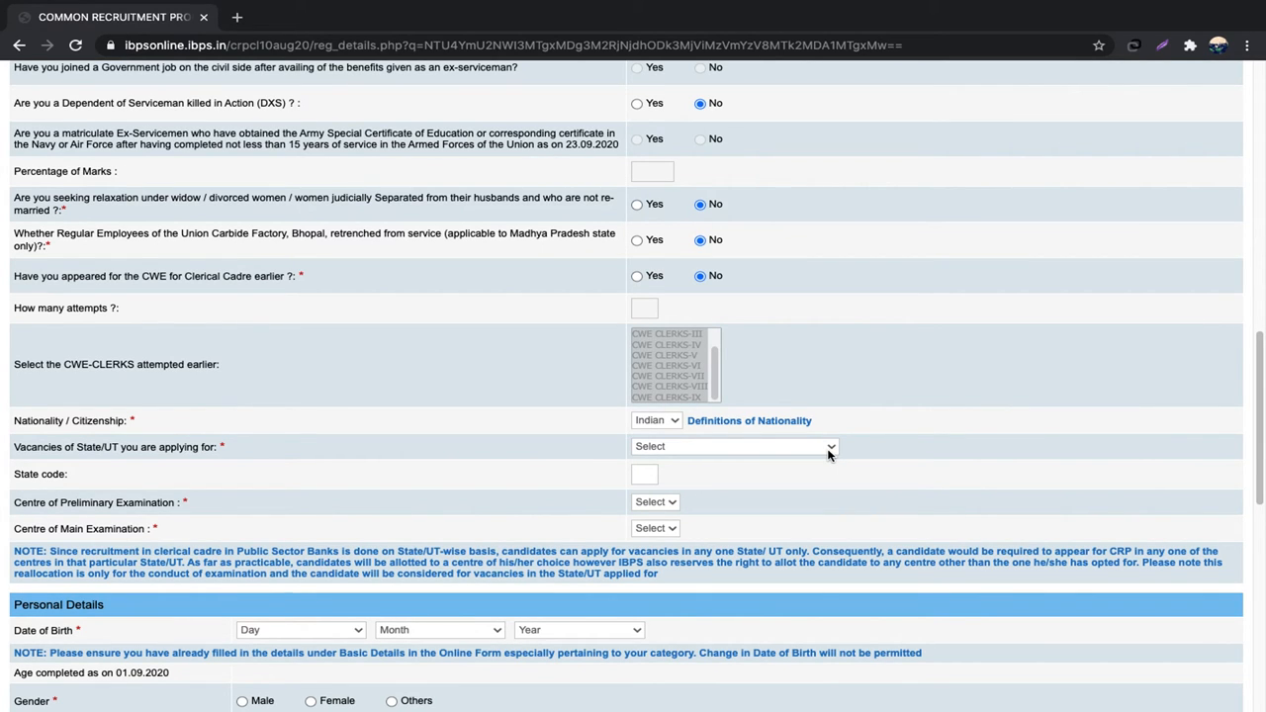
pyautogui.click(829, 450)
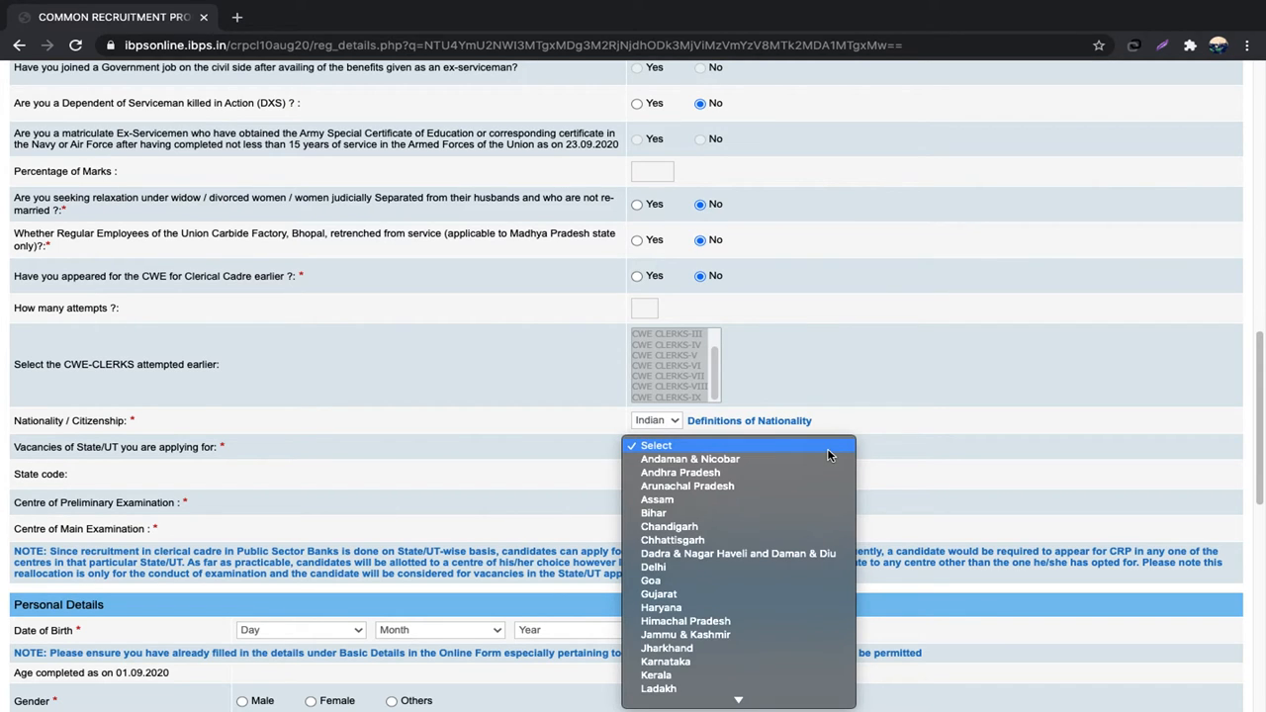
pyautogui.press('u')
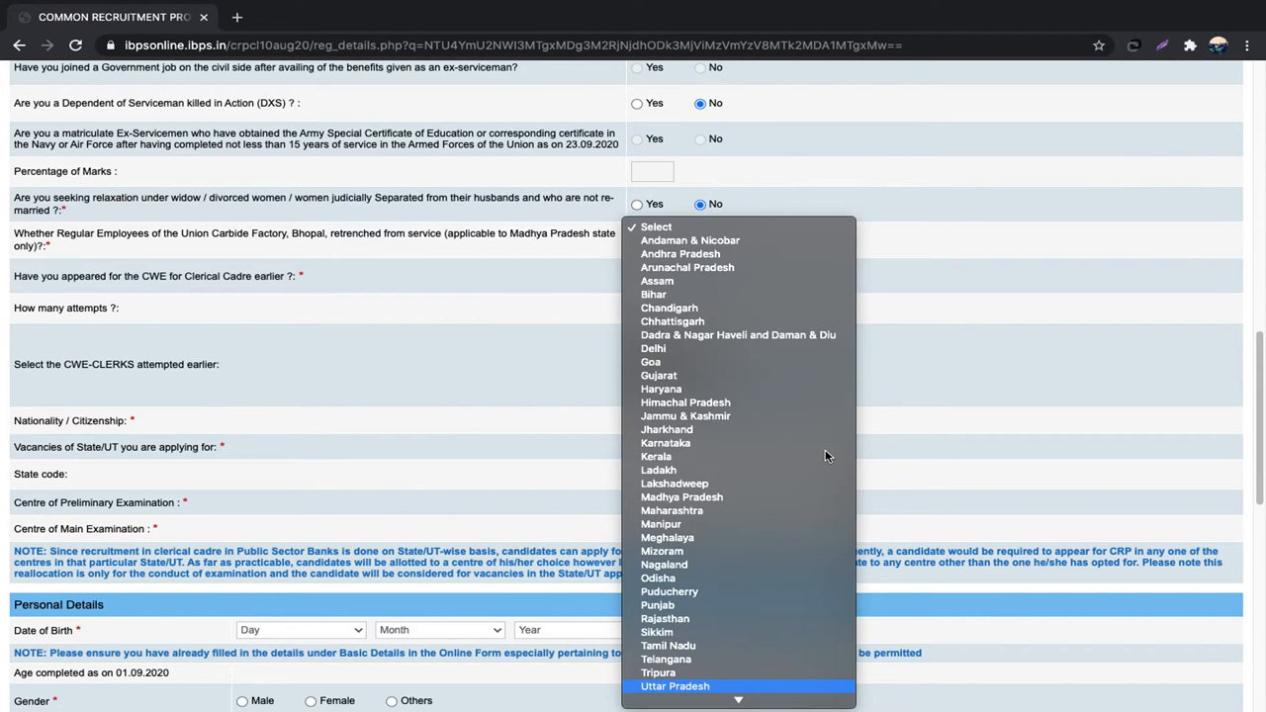
pyautogui.press('Return')
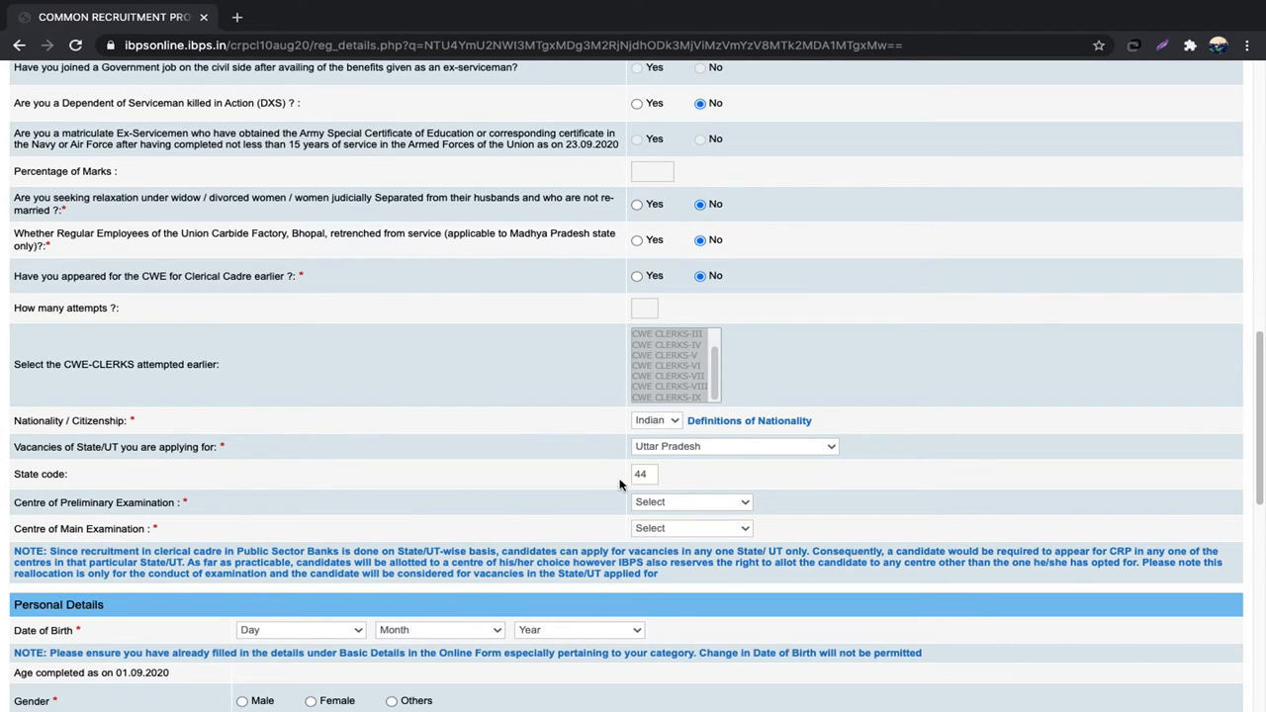
# Step: Choose Agra as preliminary and Kanpur as main exam centre
pyautogui.click(732, 505)
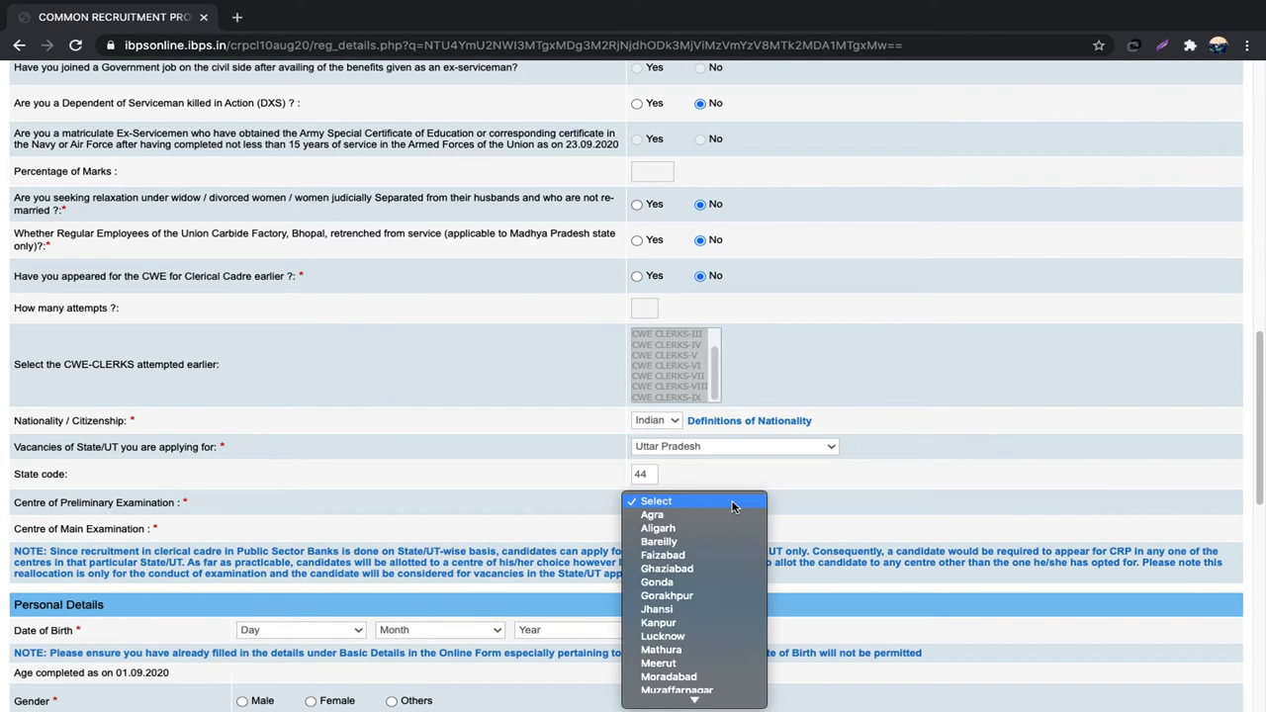
pyautogui.click(711, 514)
pyautogui.click(738, 531)
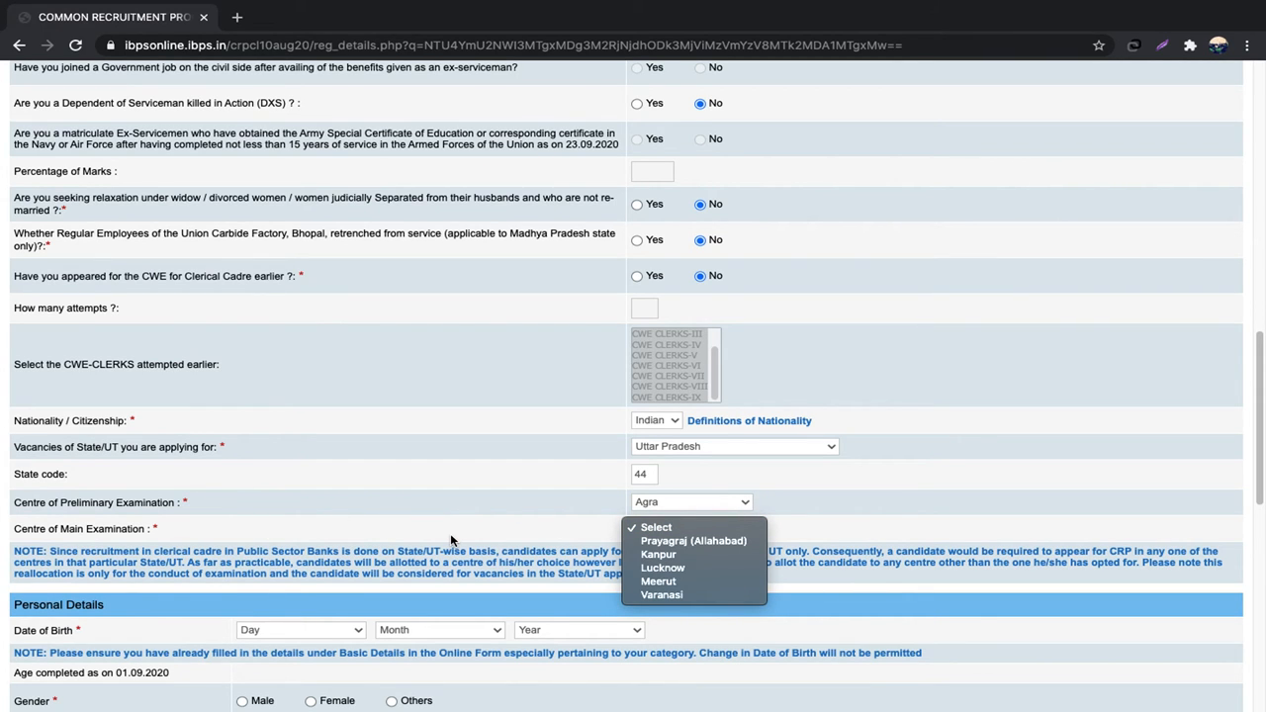
pyautogui.click(657, 555)
pyautogui.scroll(-3, 873, 522)
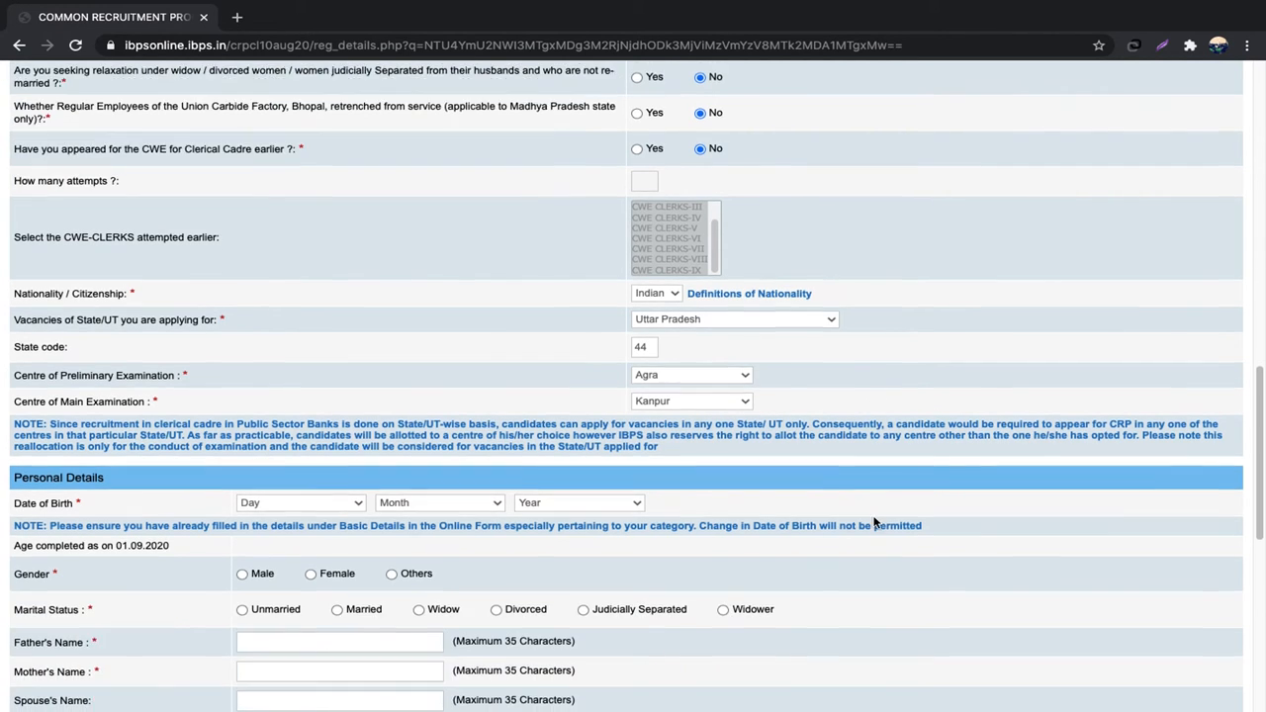
pyautogui.scroll(-1, 873, 522)
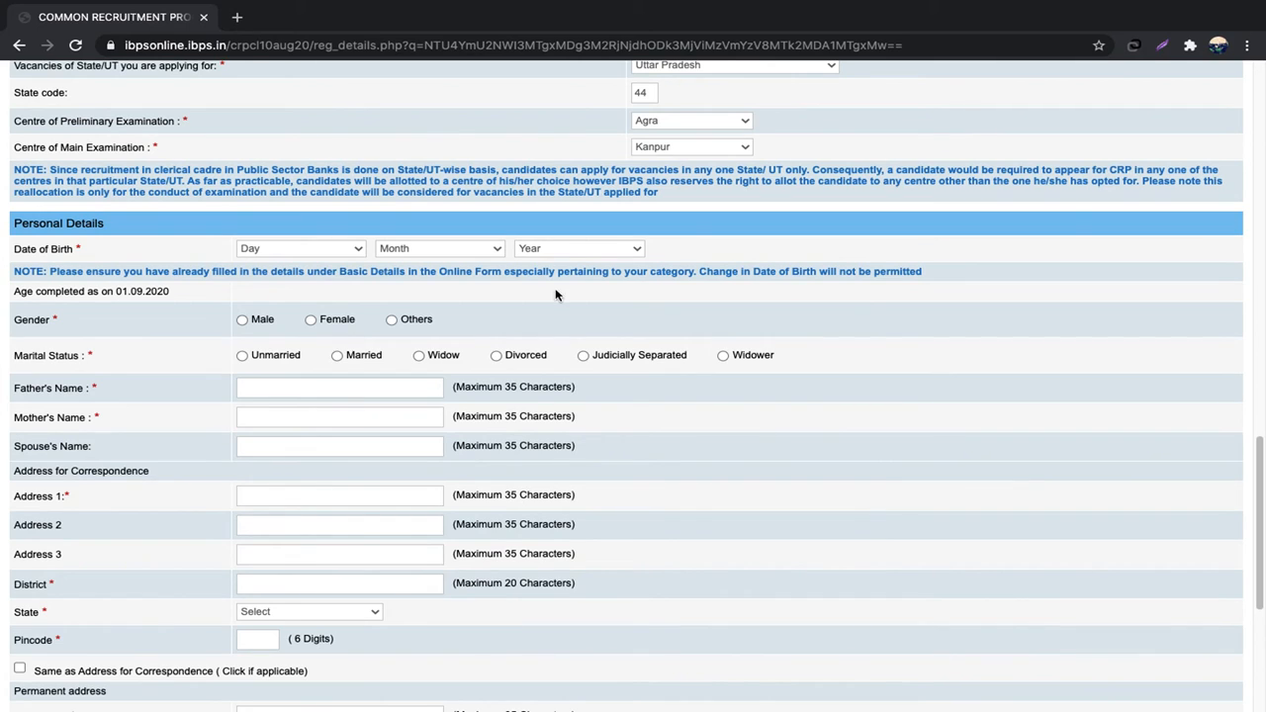
pyautogui.click(337, 251)
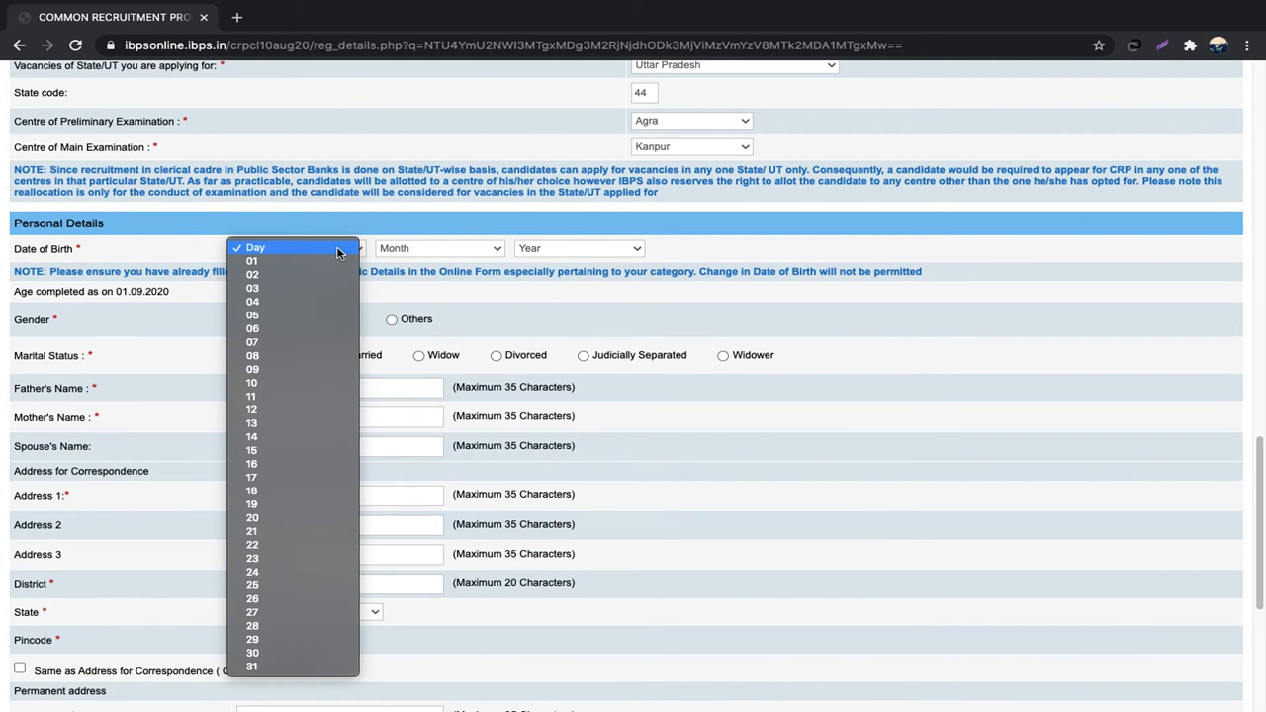
pyautogui.click(287, 639)
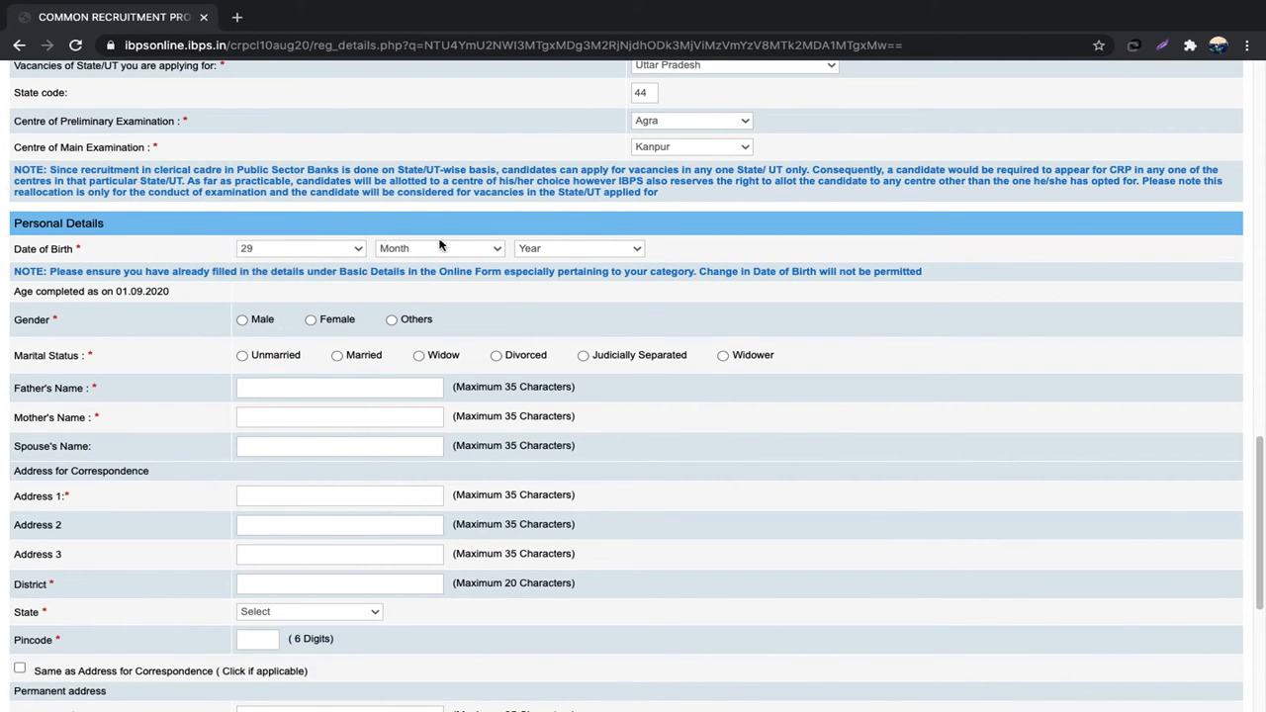
pyautogui.click(488, 252)
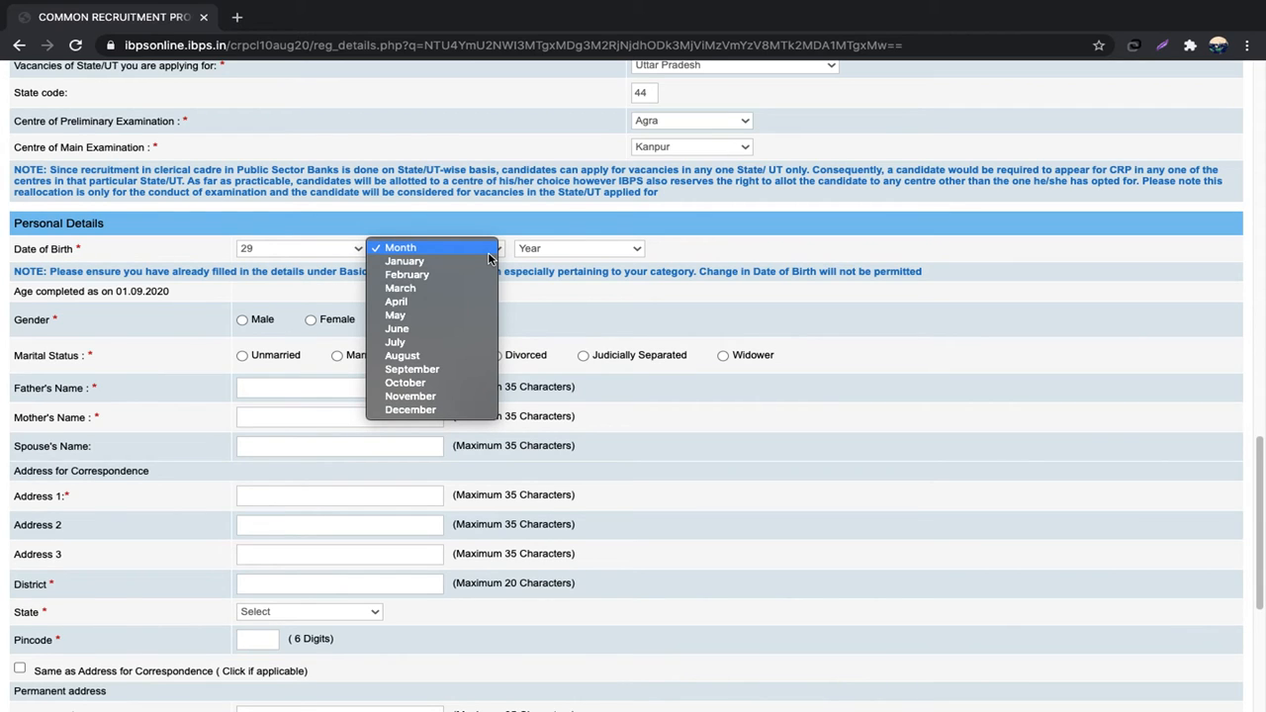
pyautogui.press('o')
pyautogui.press('Return')
pyautogui.click(611, 248)
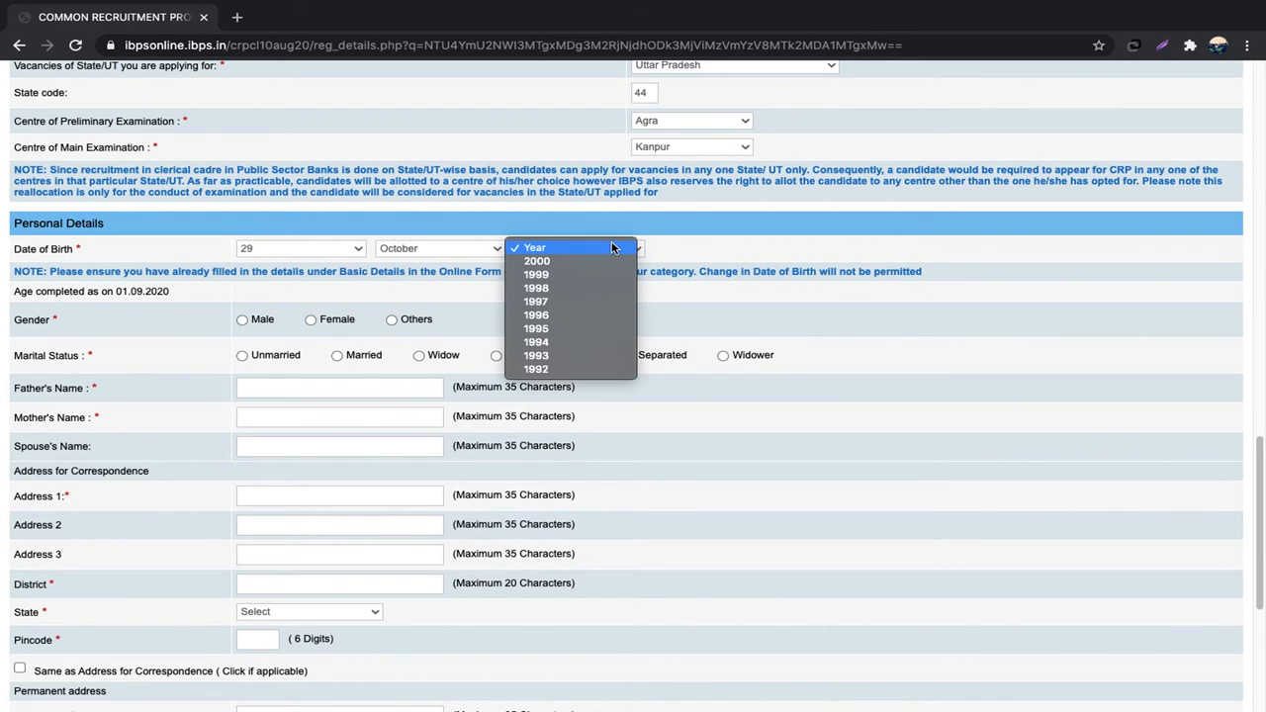
pyautogui.click(563, 355)
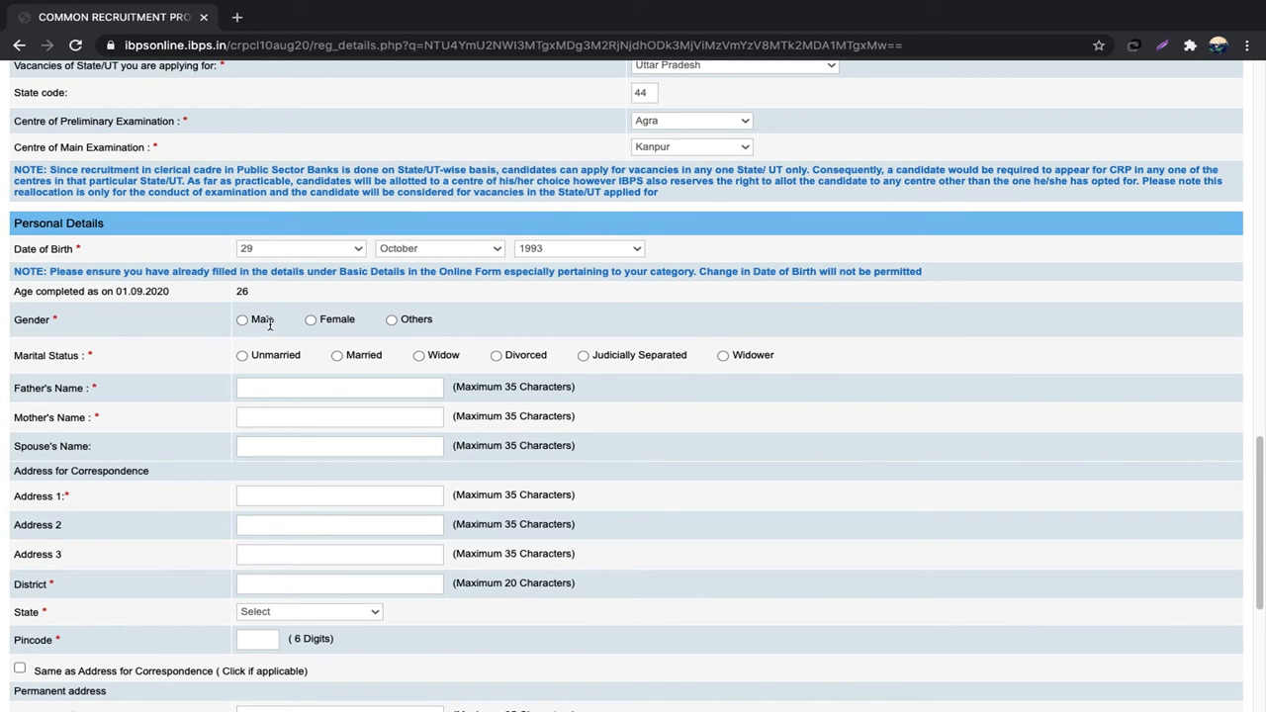
# Step: Set gender Male, marital status Unmarried, and enter the father's and mother's names
pyautogui.click(242, 323)
pyautogui.click(243, 358)
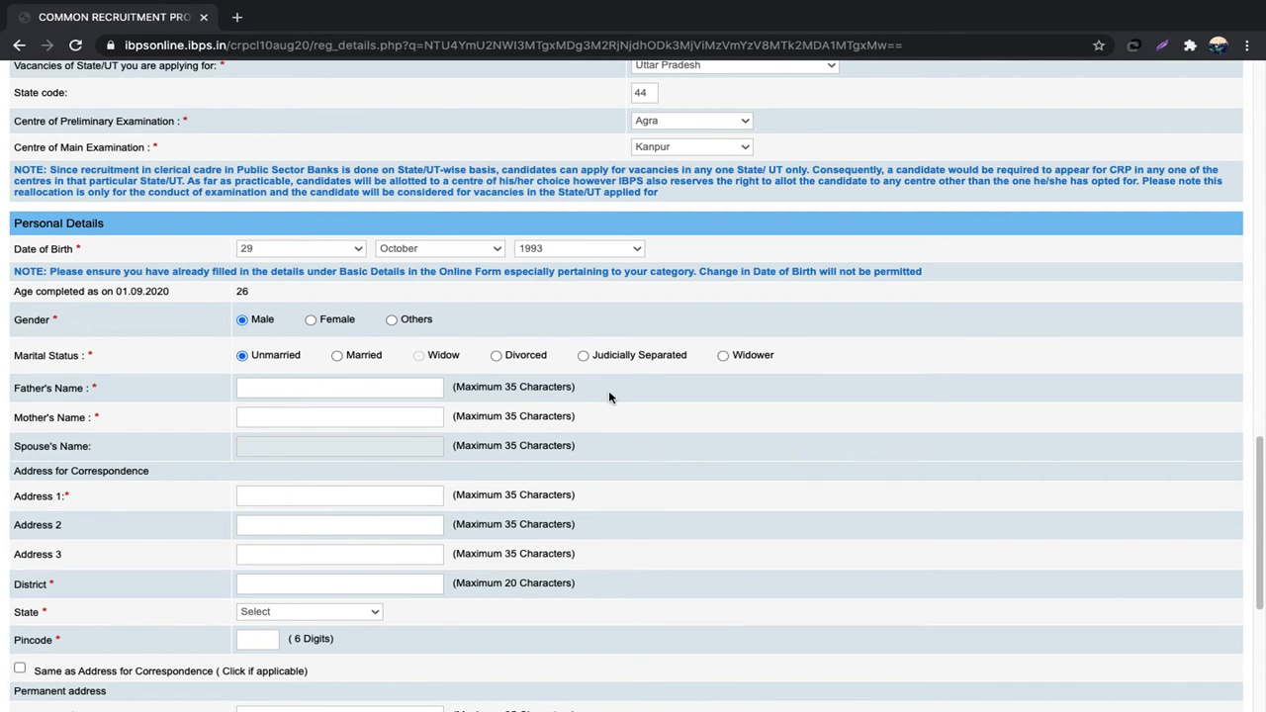
pyautogui.click(349, 390)
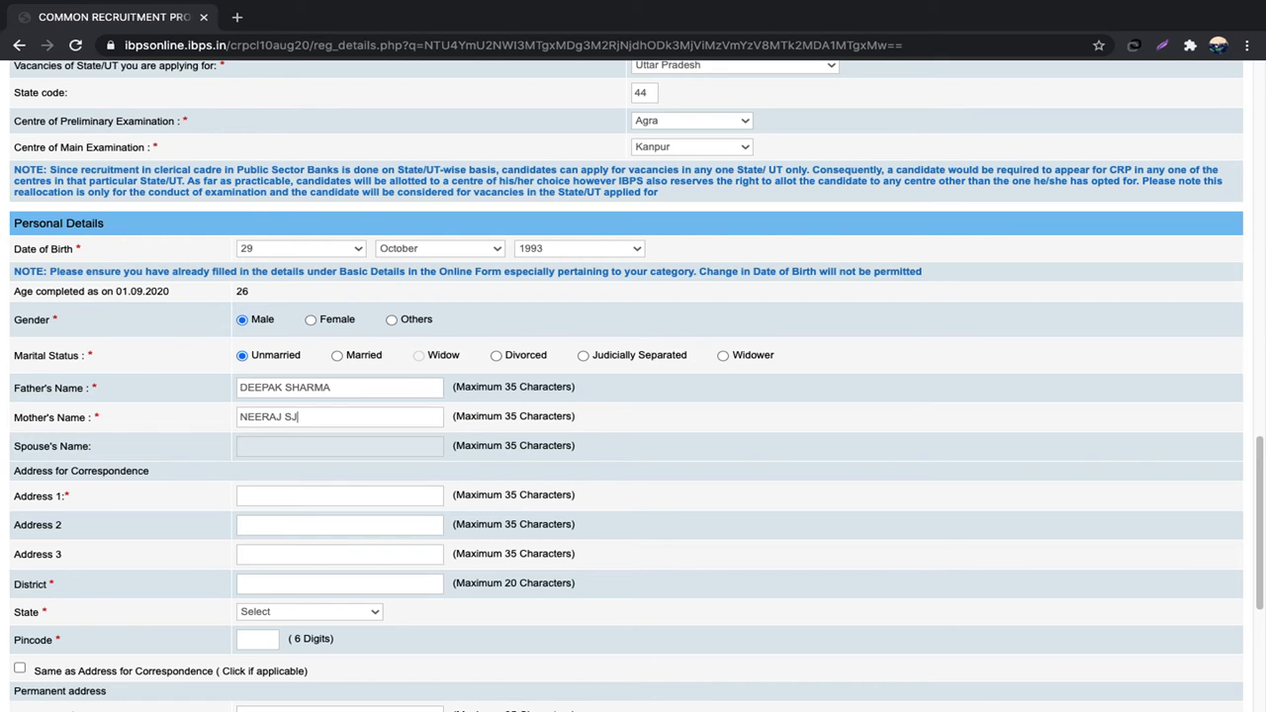
# Step: Fill the correspondence address from a saved suggestion and correct the district
pyautogui.click(270, 493)
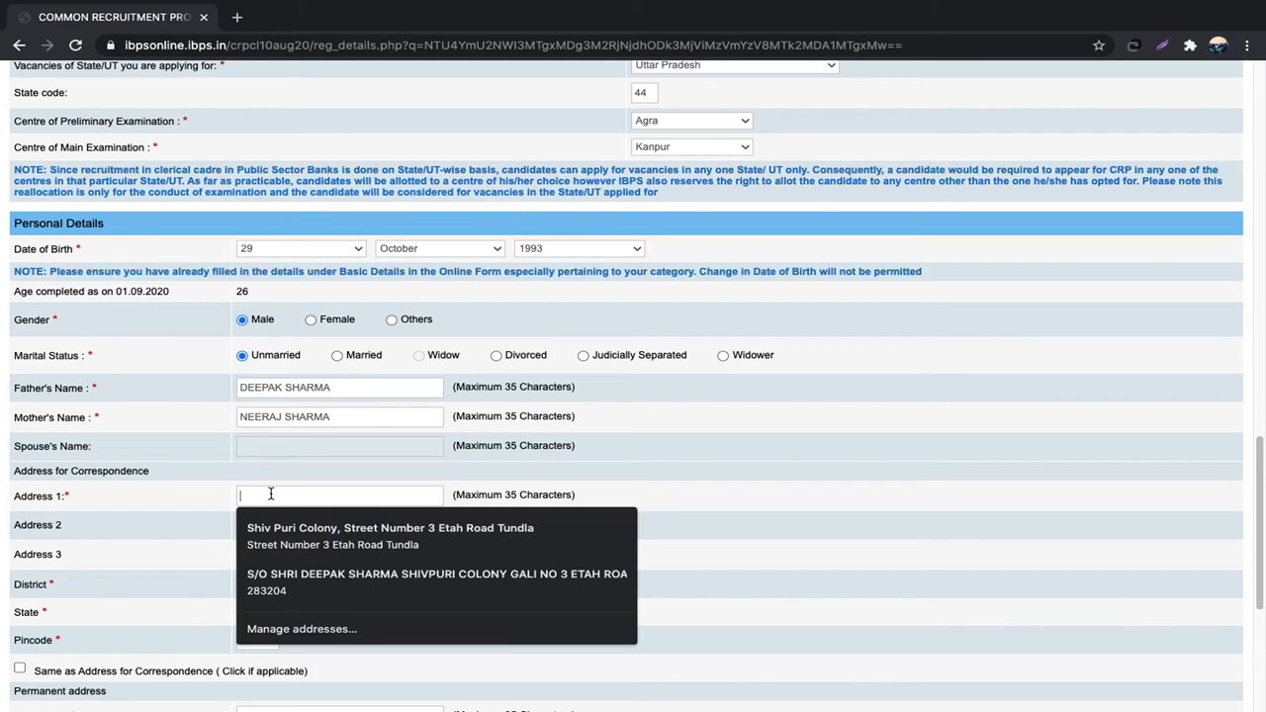
pyautogui.click(401, 535)
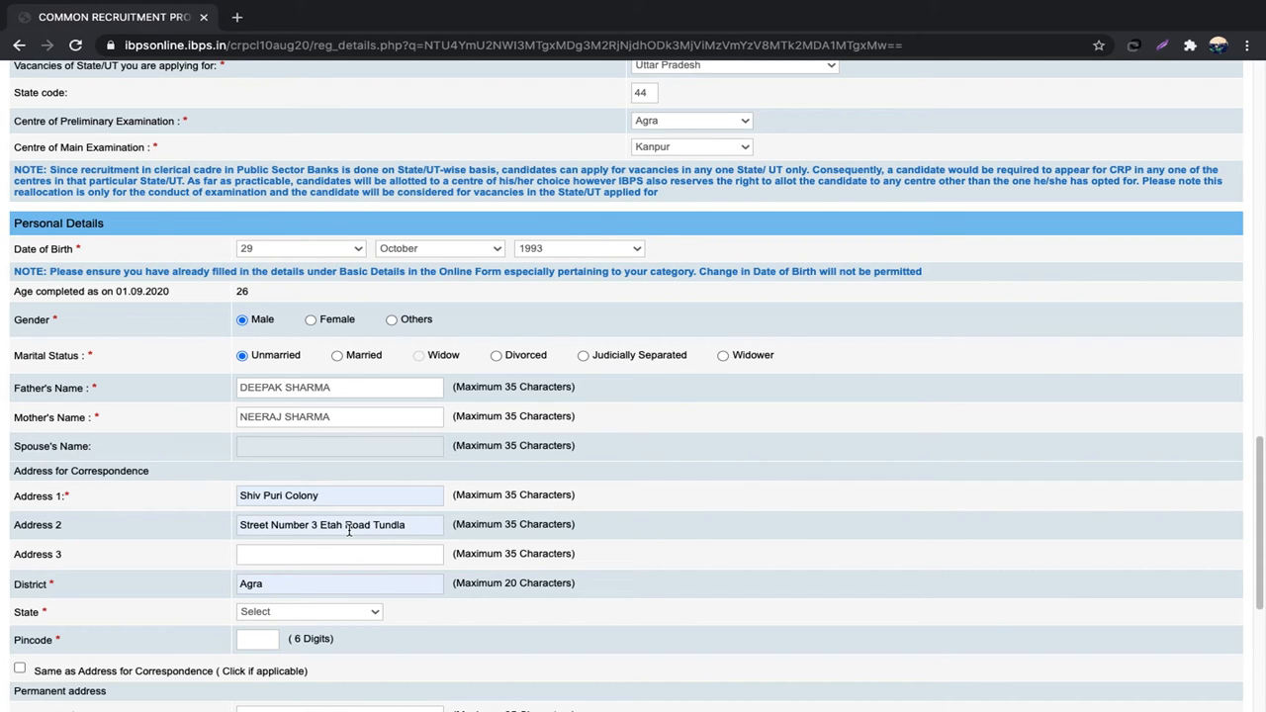
pyautogui.click(367, 586)
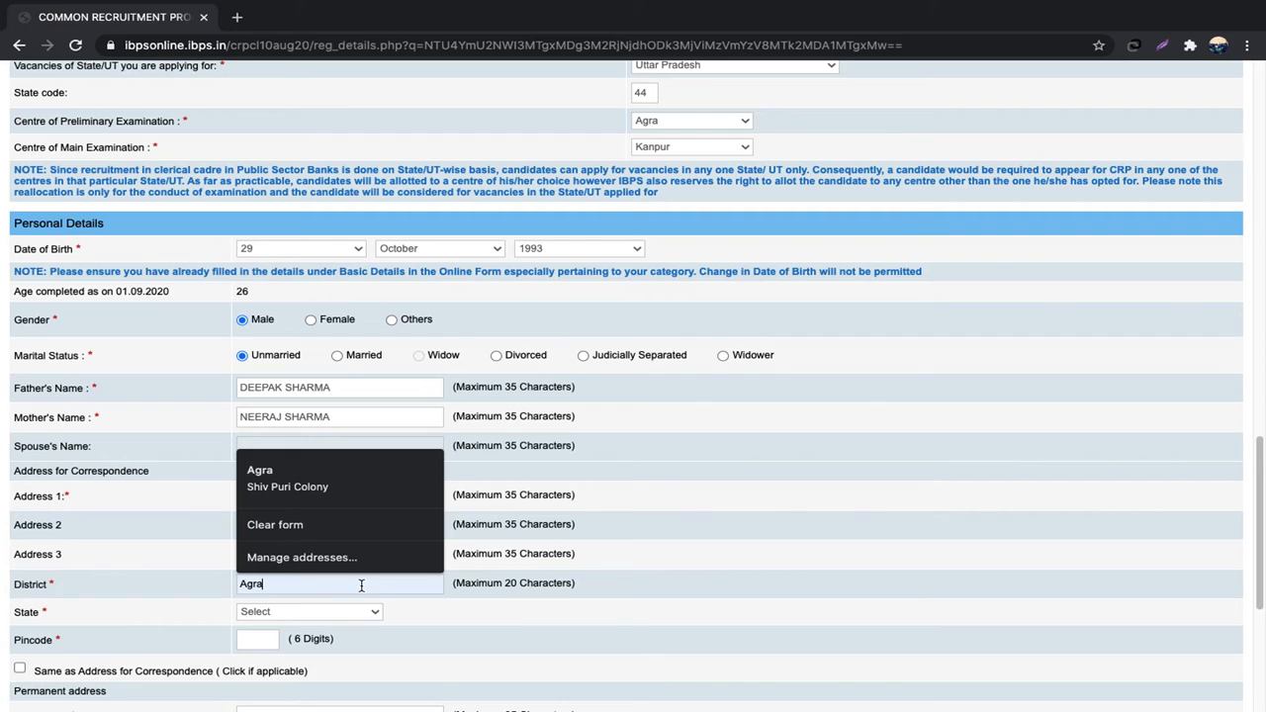
pyautogui.press('BackSpace')
pyautogui.press('BackSpace')
pyautogui.press('BackSpace')
pyautogui.press('BackSpace')
pyautogui.write('FIR')
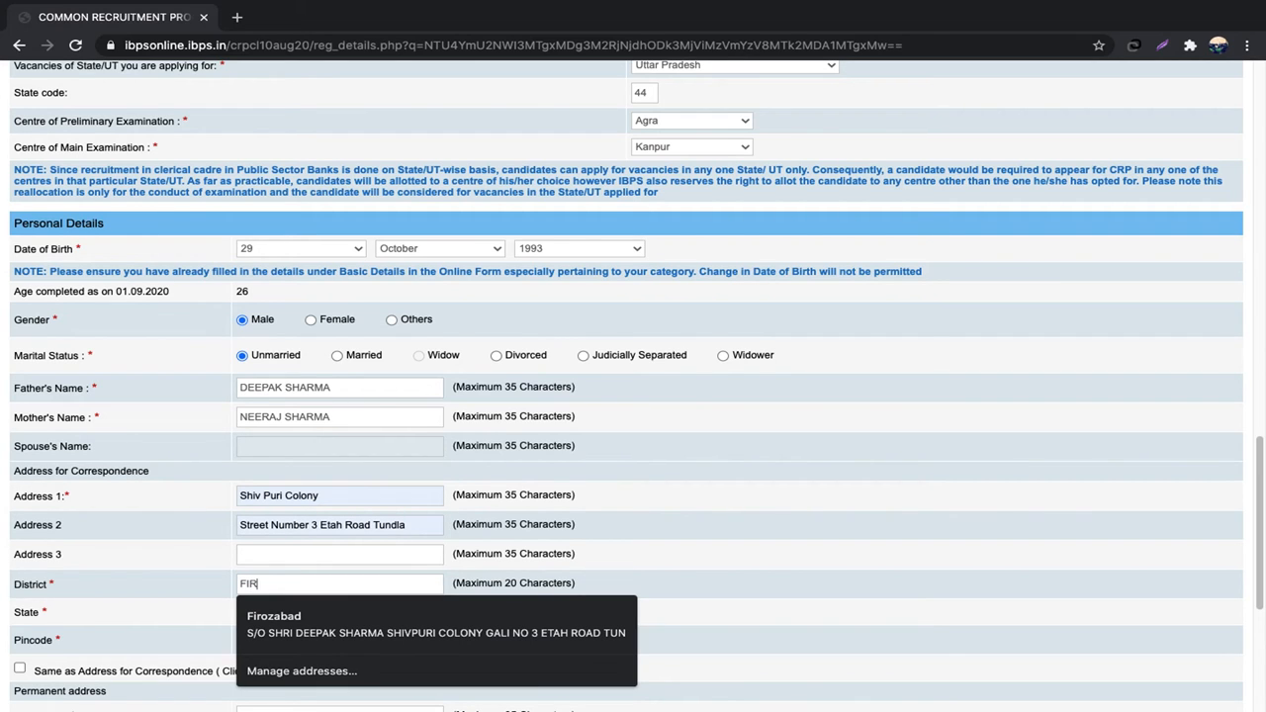
pyautogui.write('OZ')
pyautogui.click(302, 618)
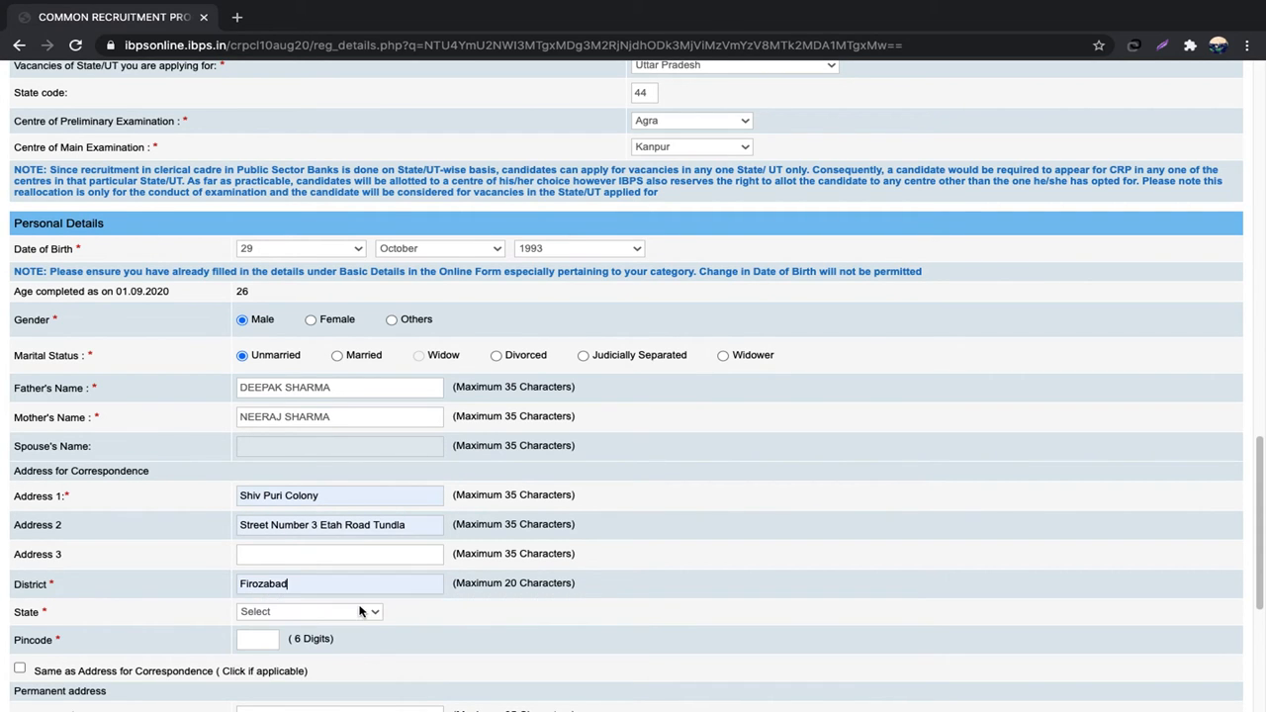
# Step: Set state Uttar Pradesh, enter the pincode, and mark permanent address same as correspondence
pyautogui.click(361, 611)
pyautogui.press('u')
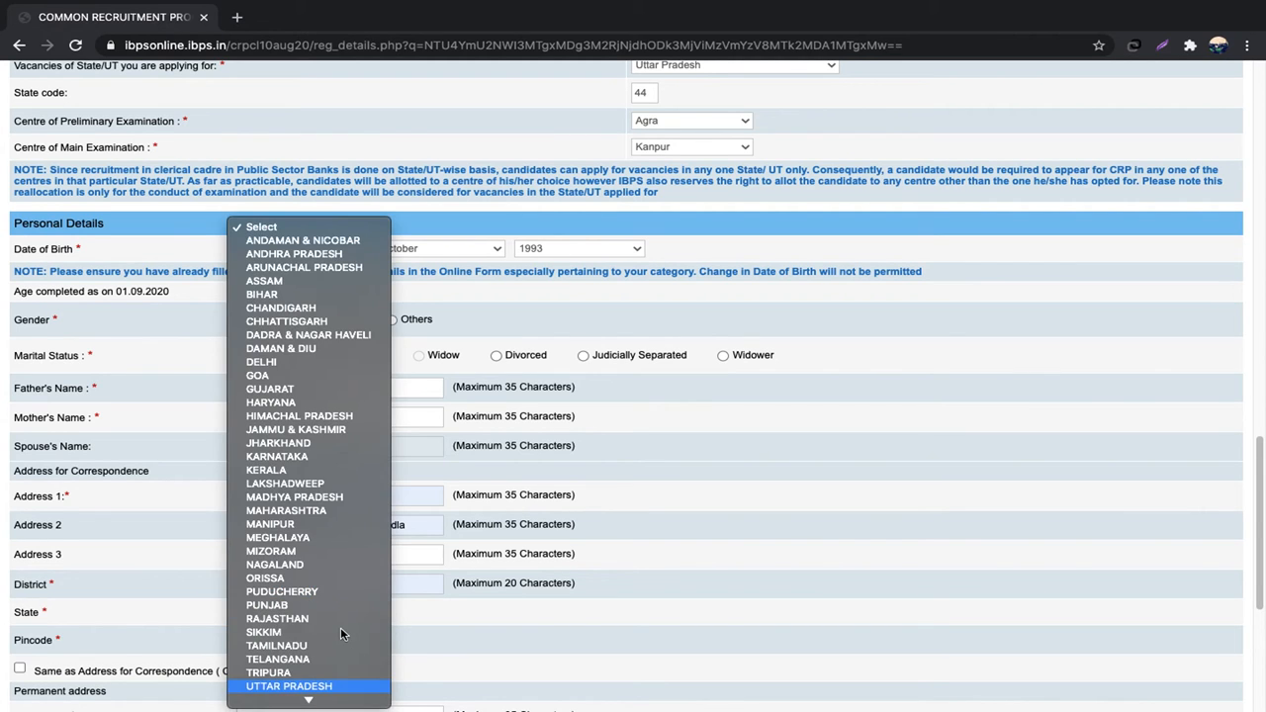
pyautogui.press('Return')
pyautogui.click(267, 639)
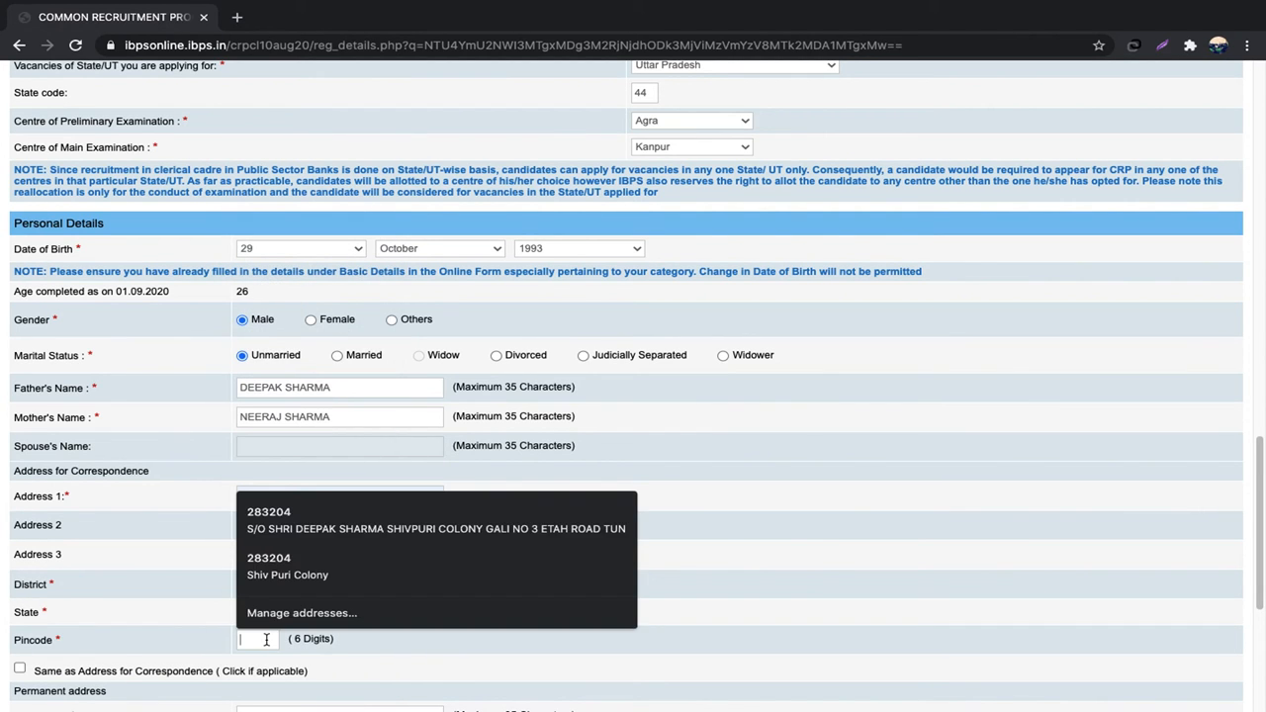
pyautogui.write('183204')
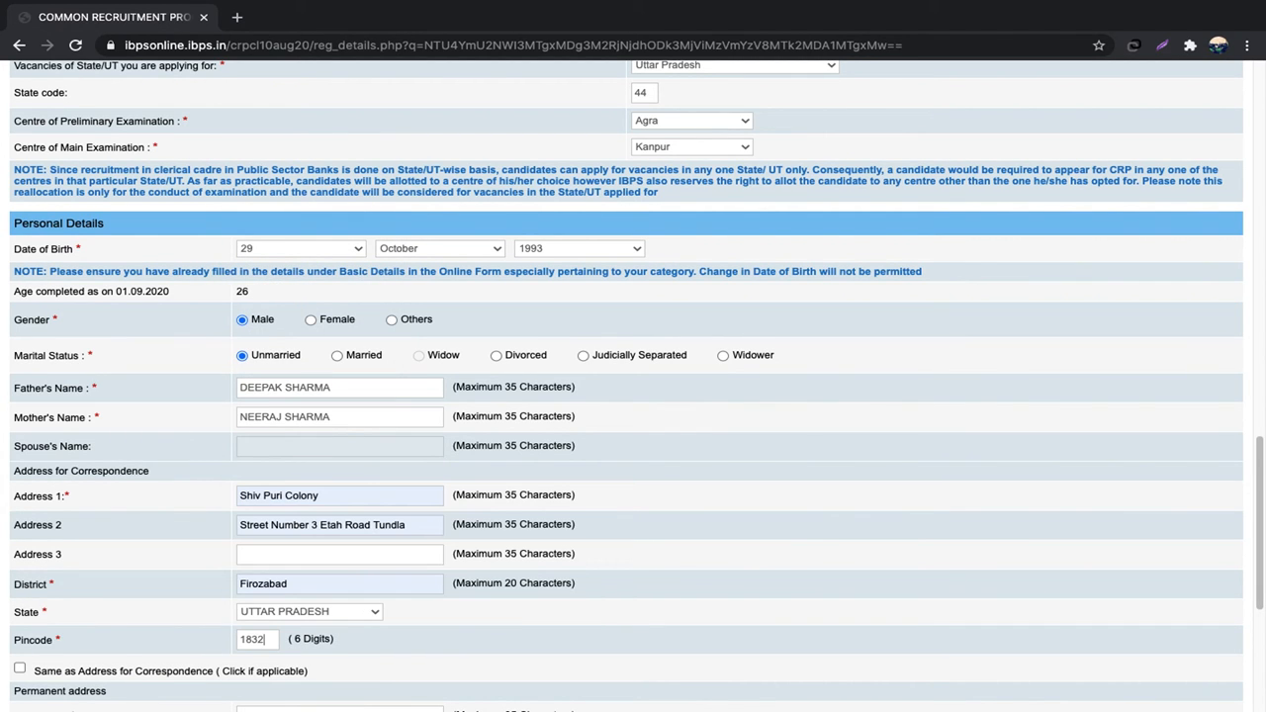
pyautogui.click(248, 638)
pyautogui.press('BackSpace')
pyautogui.write('2')
pyautogui.click(20, 668)
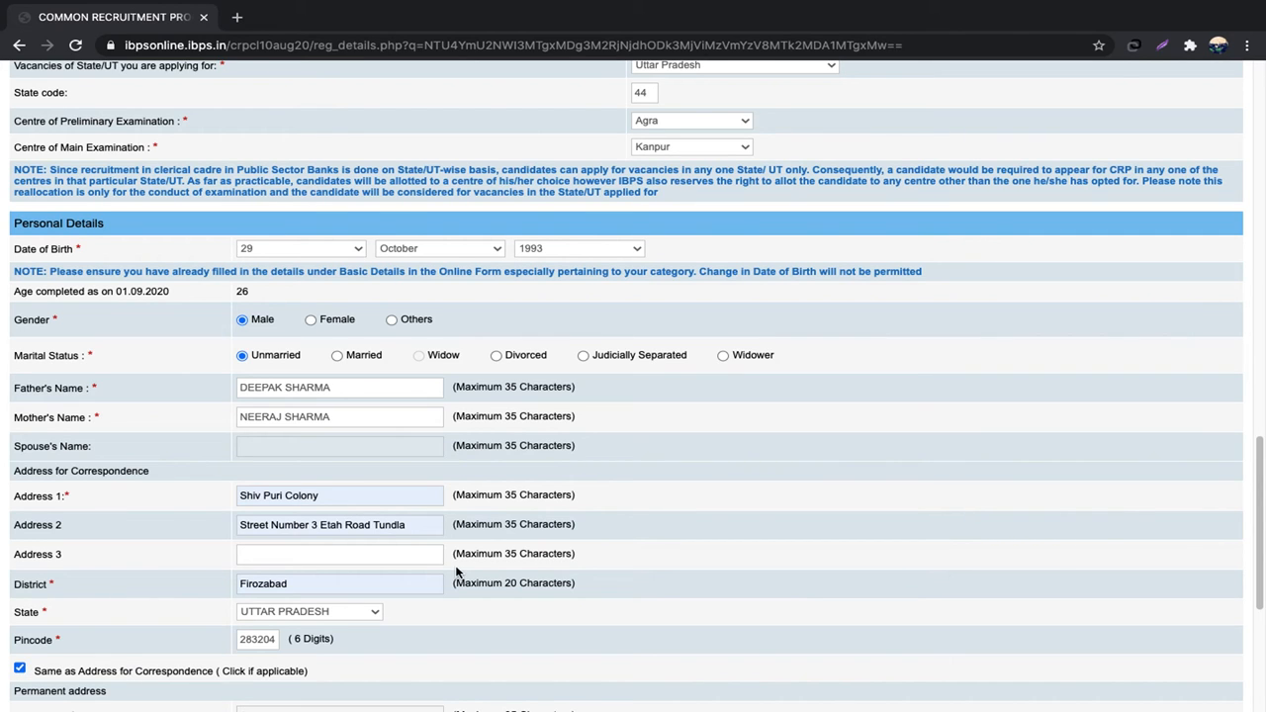
# Step: Use Communication Address for GST invoicing, validate the details, and save to continue
pyautogui.scroll(-4, 718, 605)
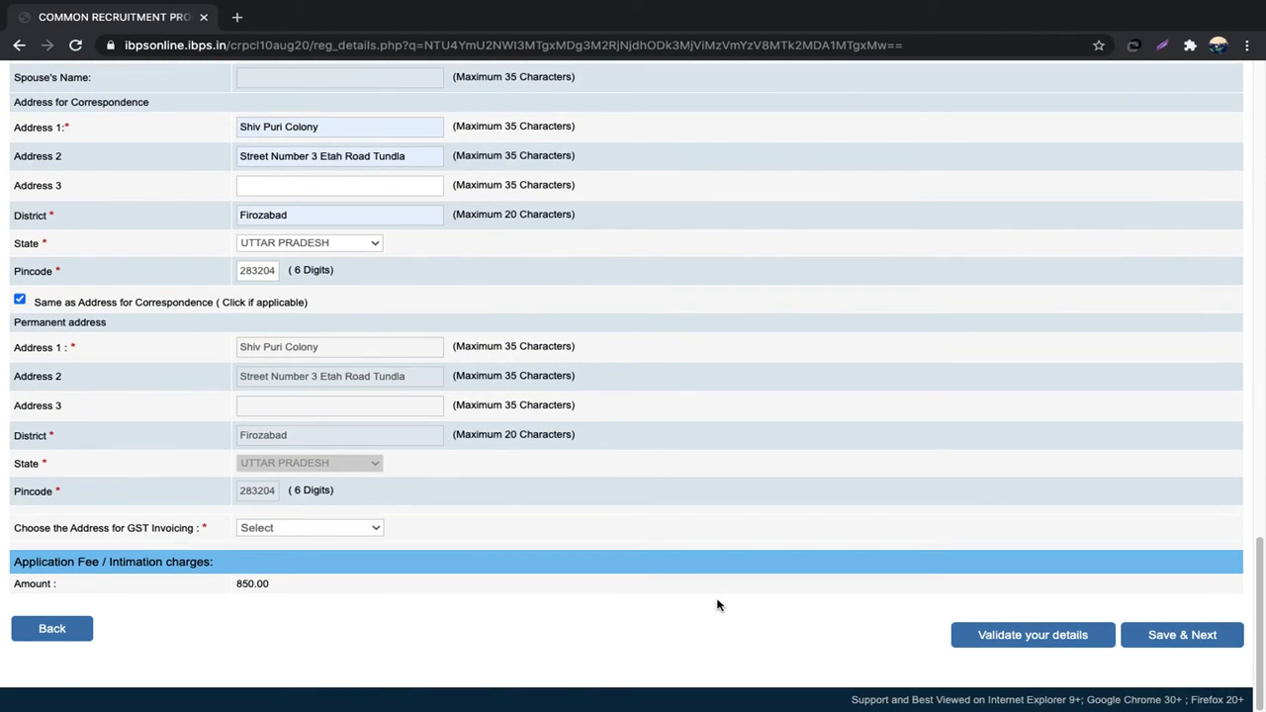
pyautogui.click(360, 530)
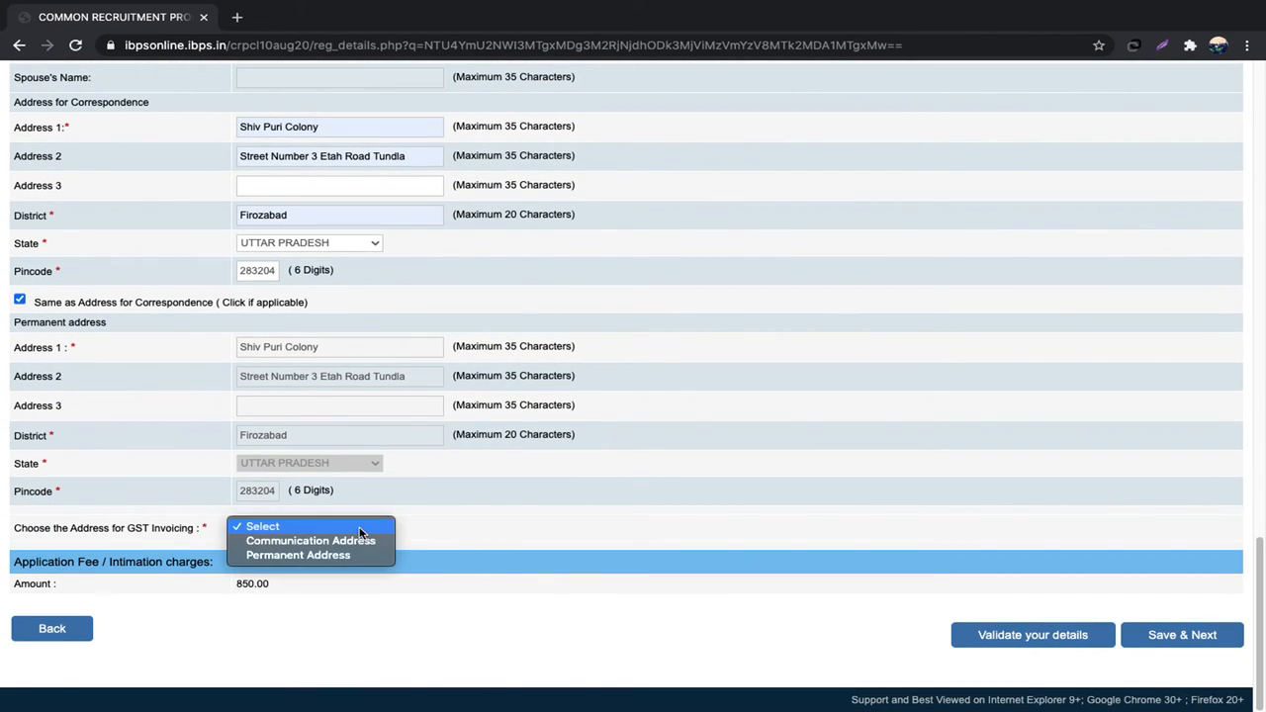
pyautogui.click(360, 542)
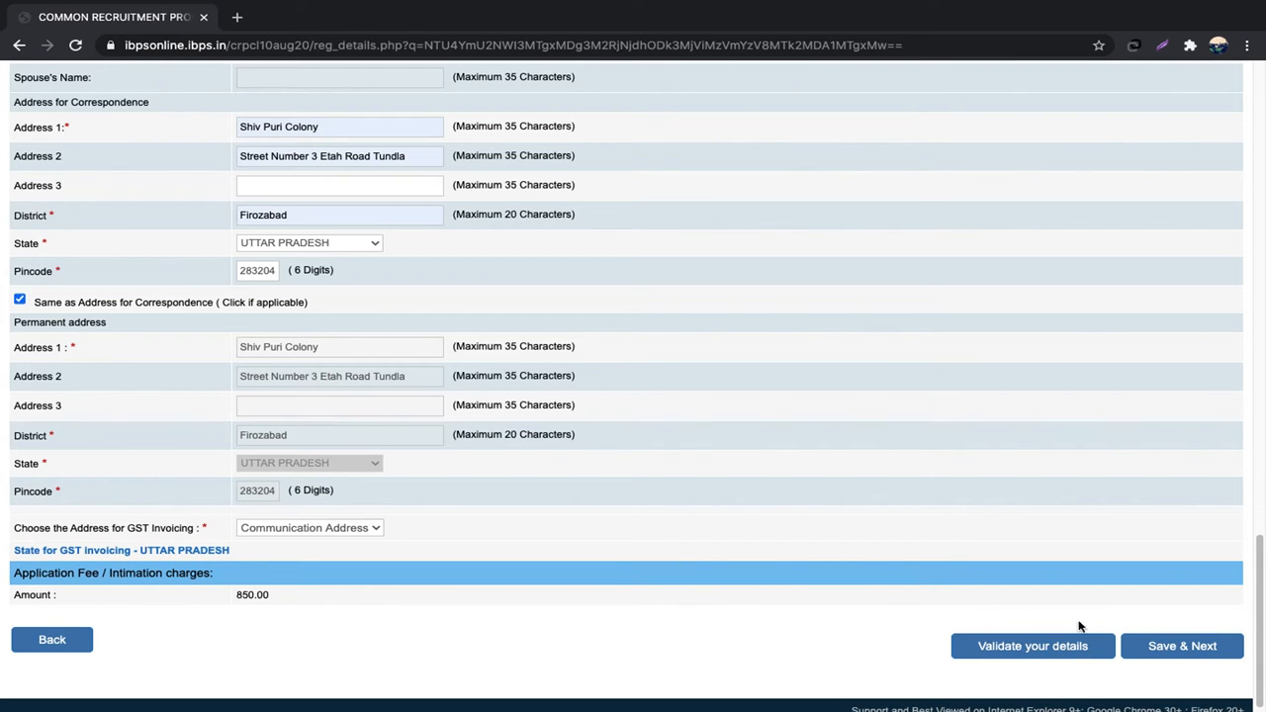
pyautogui.click(1025, 648)
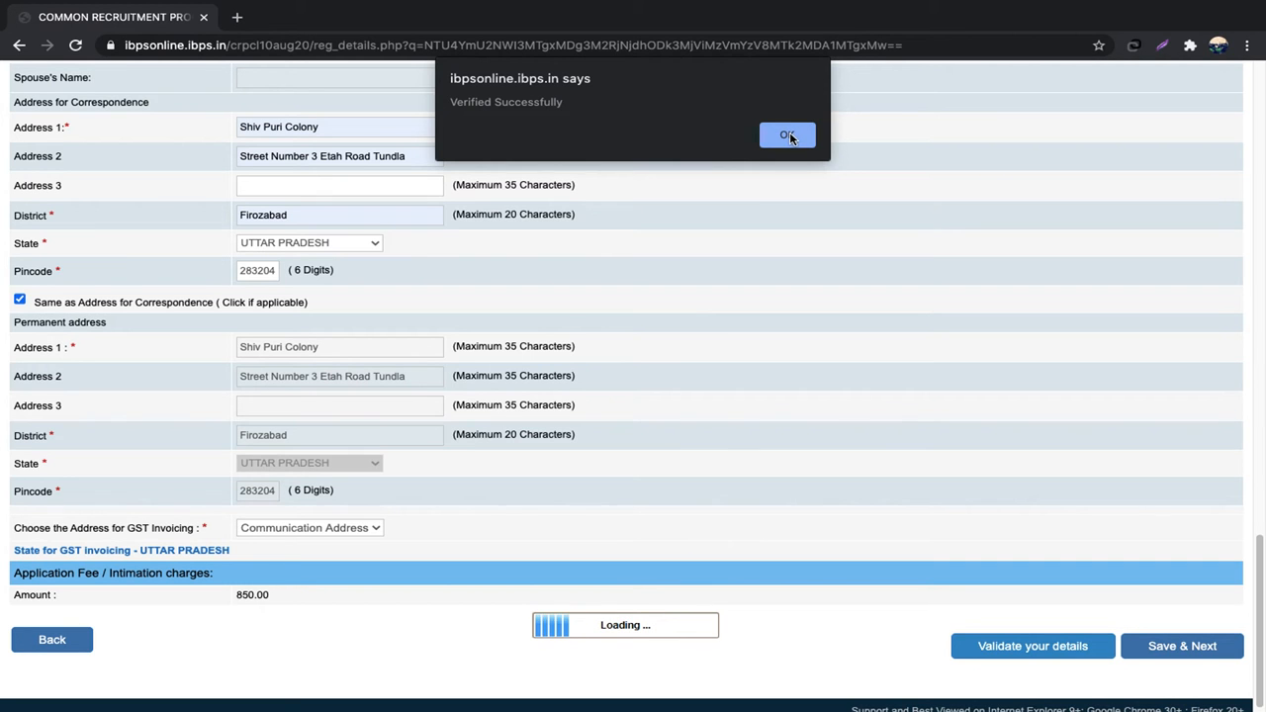
pyautogui.click(788, 136)
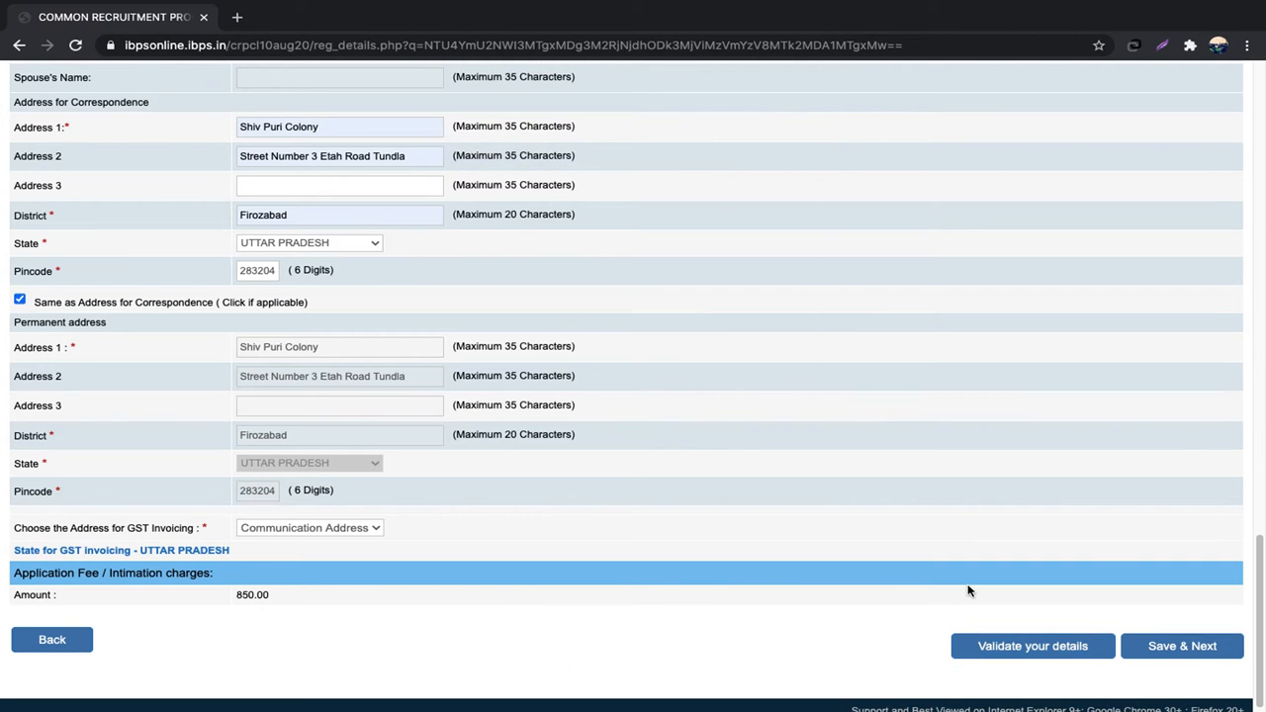
pyautogui.click(1198, 647)
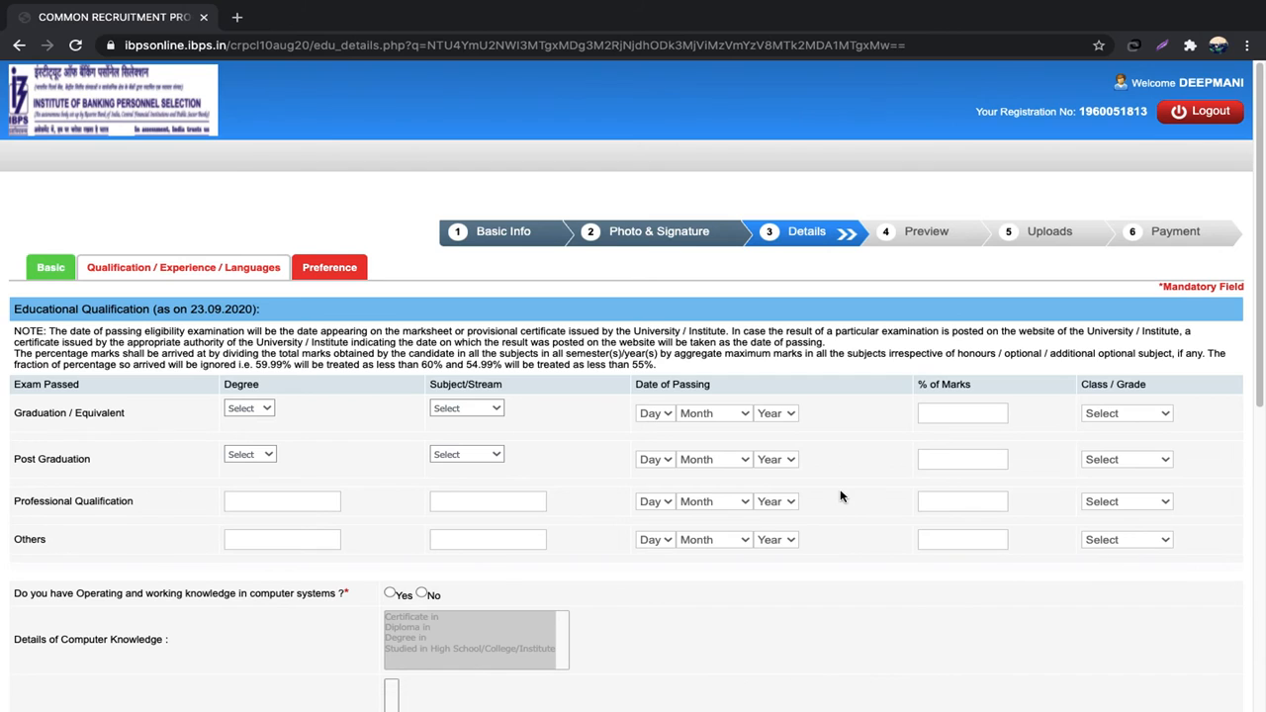
# Step: Enter the graduation as B.Tech. in Engineering, passed on 16 August 2016
pyautogui.click(252, 411)
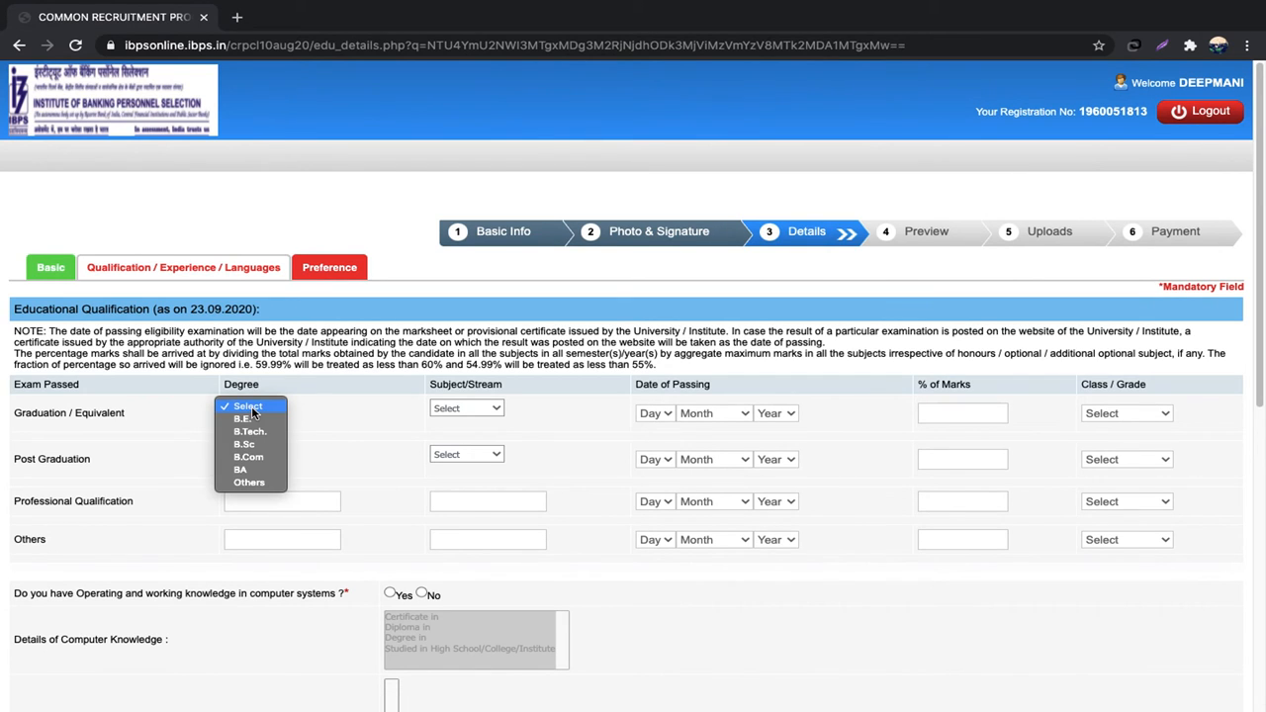
pyautogui.click(253, 432)
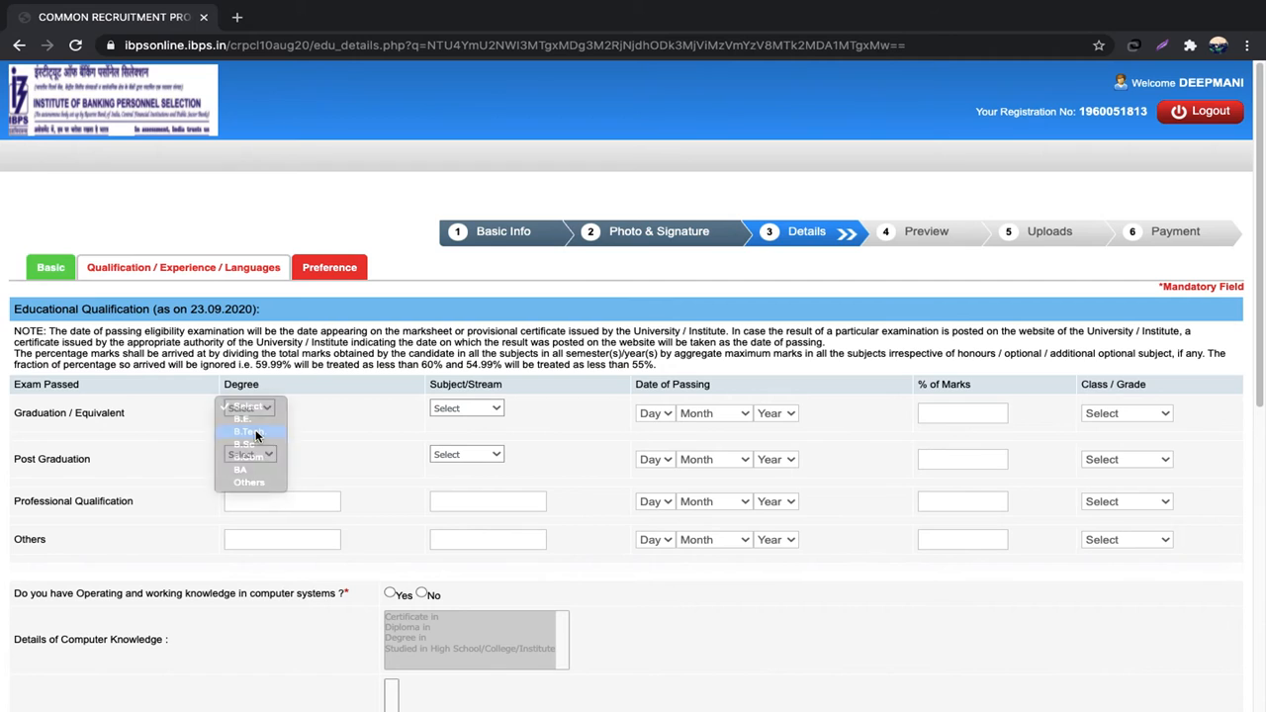
pyautogui.click(494, 410)
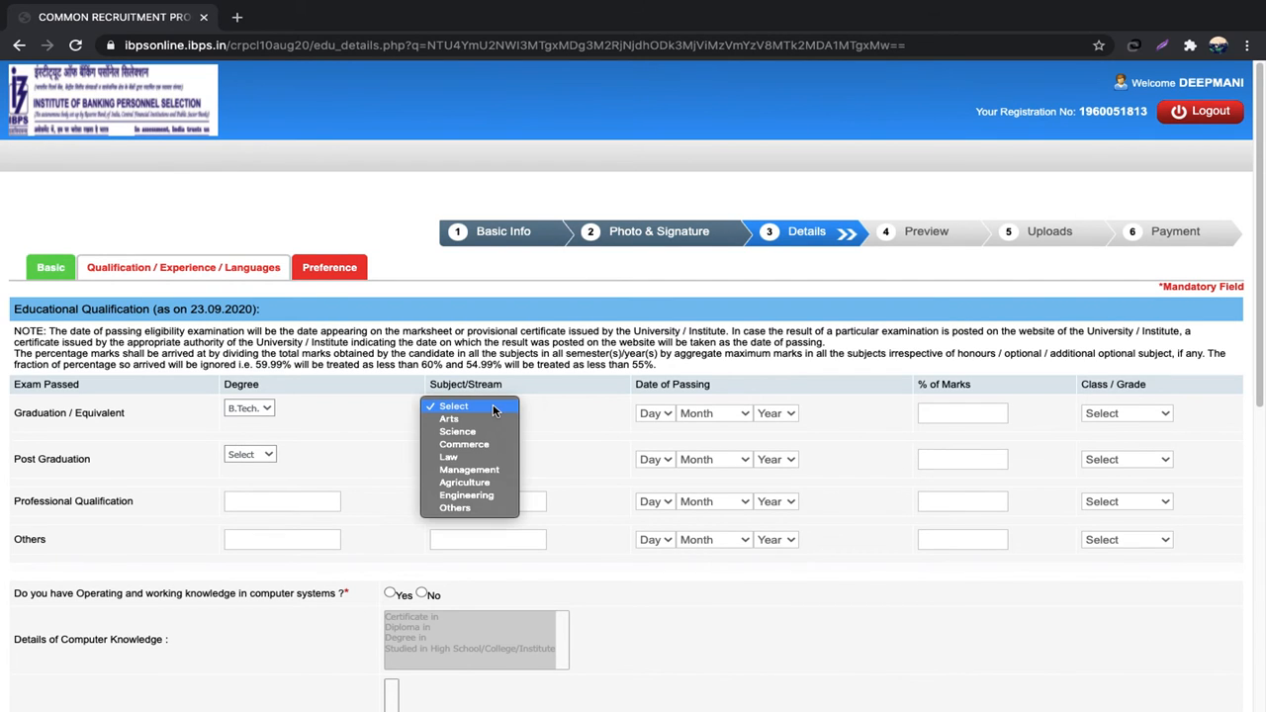
pyautogui.click(486, 495)
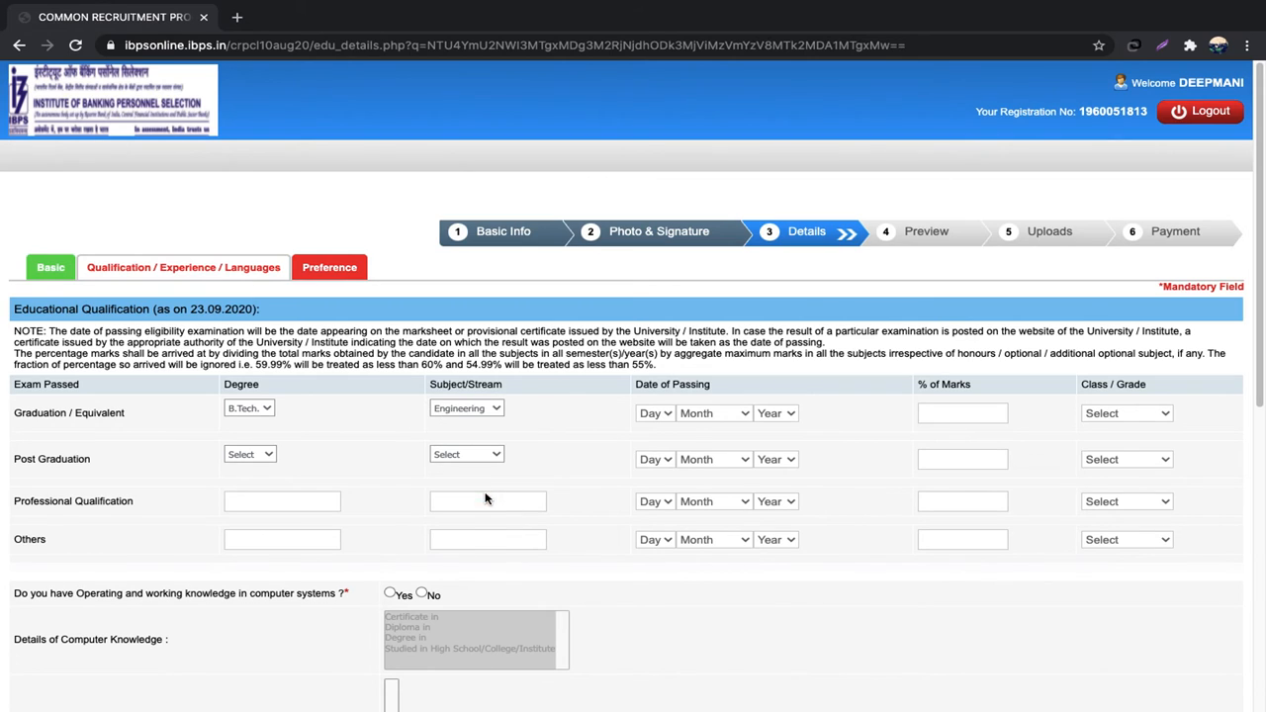
pyautogui.click(670, 417)
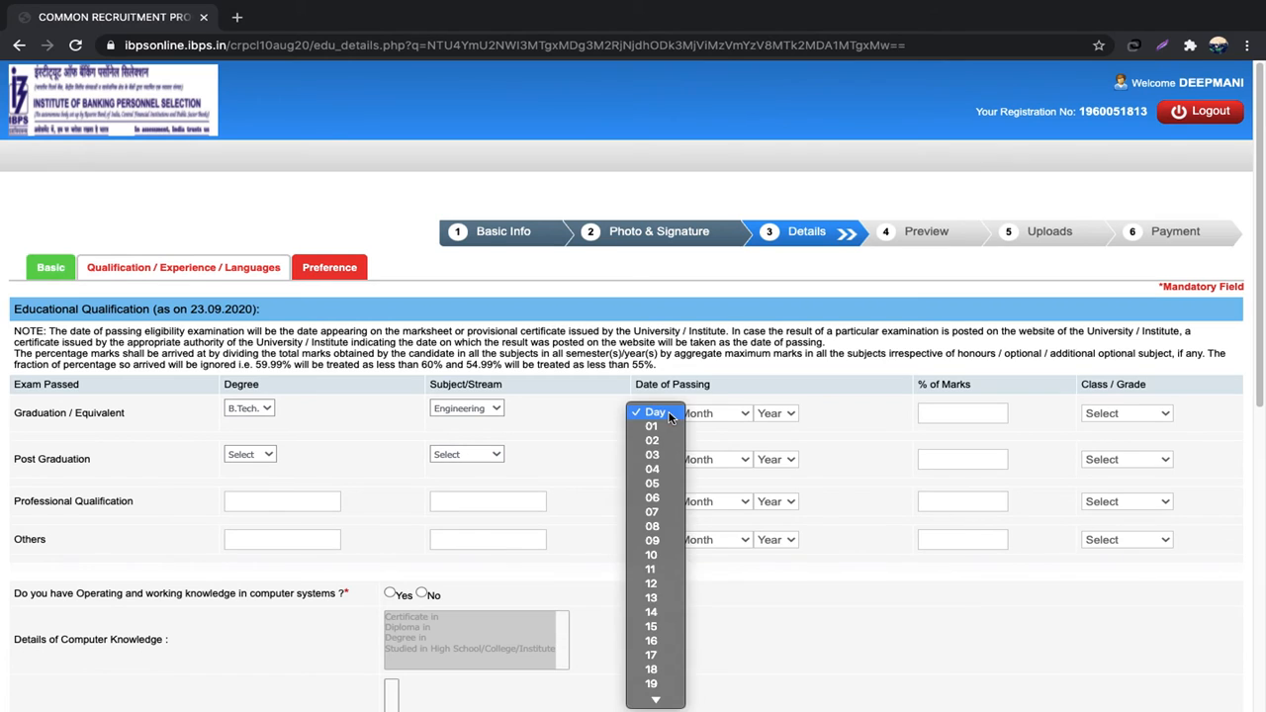
pyautogui.click(652, 641)
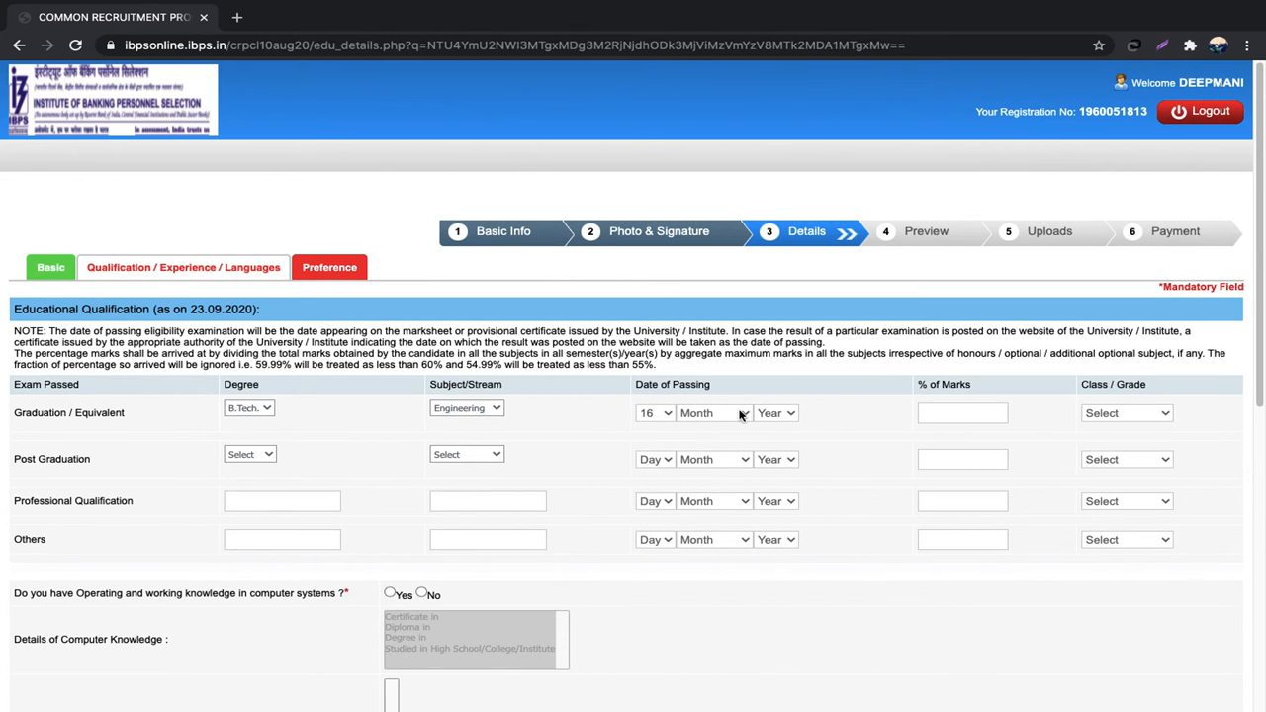
pyautogui.click(740, 415)
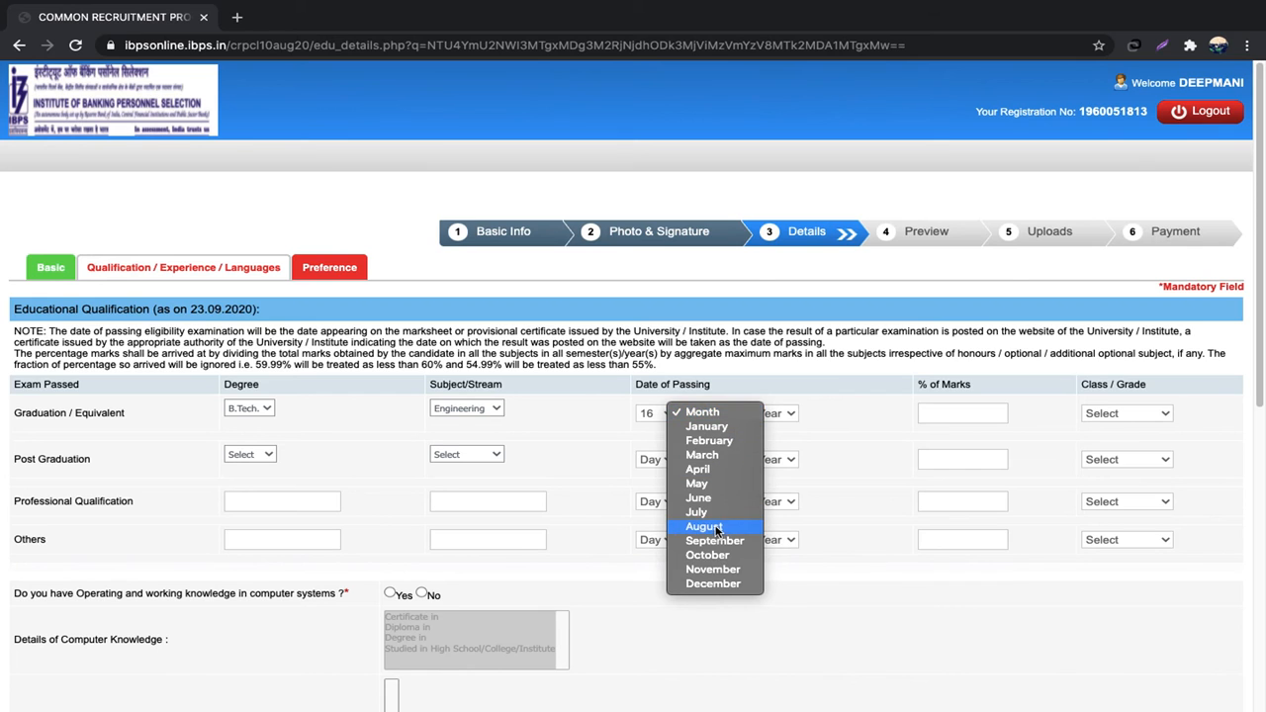
pyautogui.click(717, 529)
pyautogui.click(783, 415)
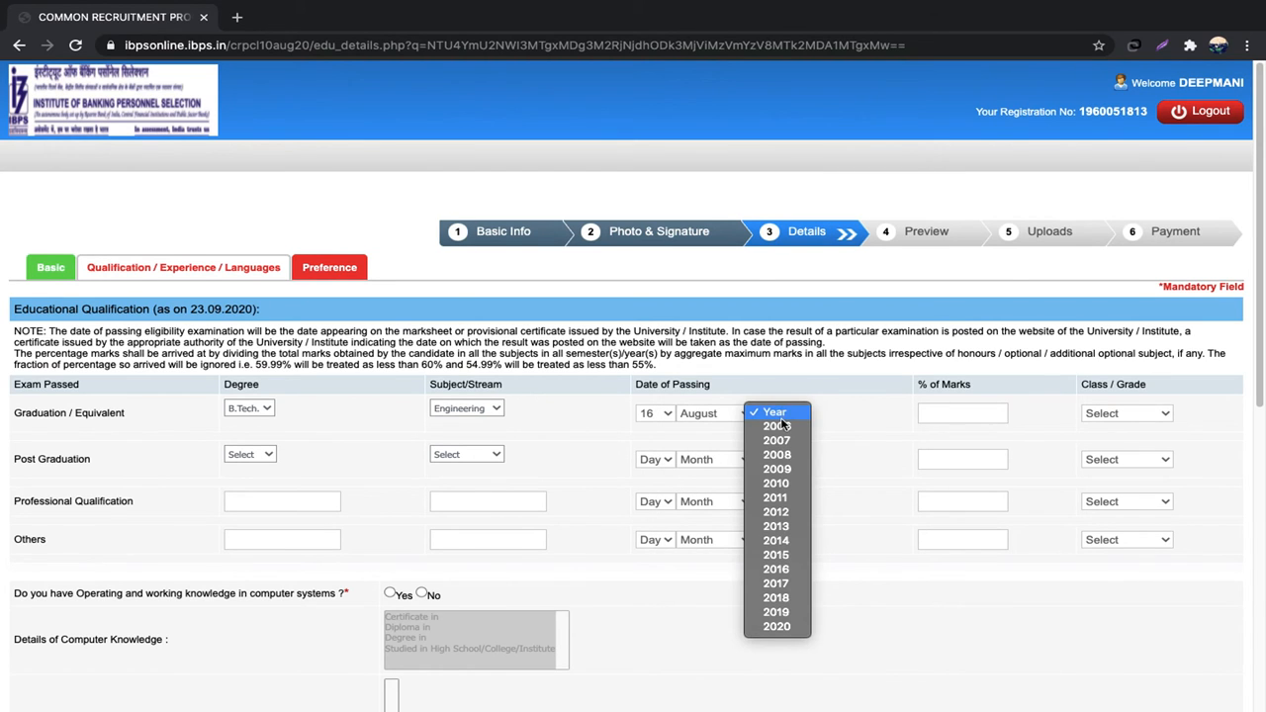
pyautogui.click(776, 555)
pyautogui.click(781, 414)
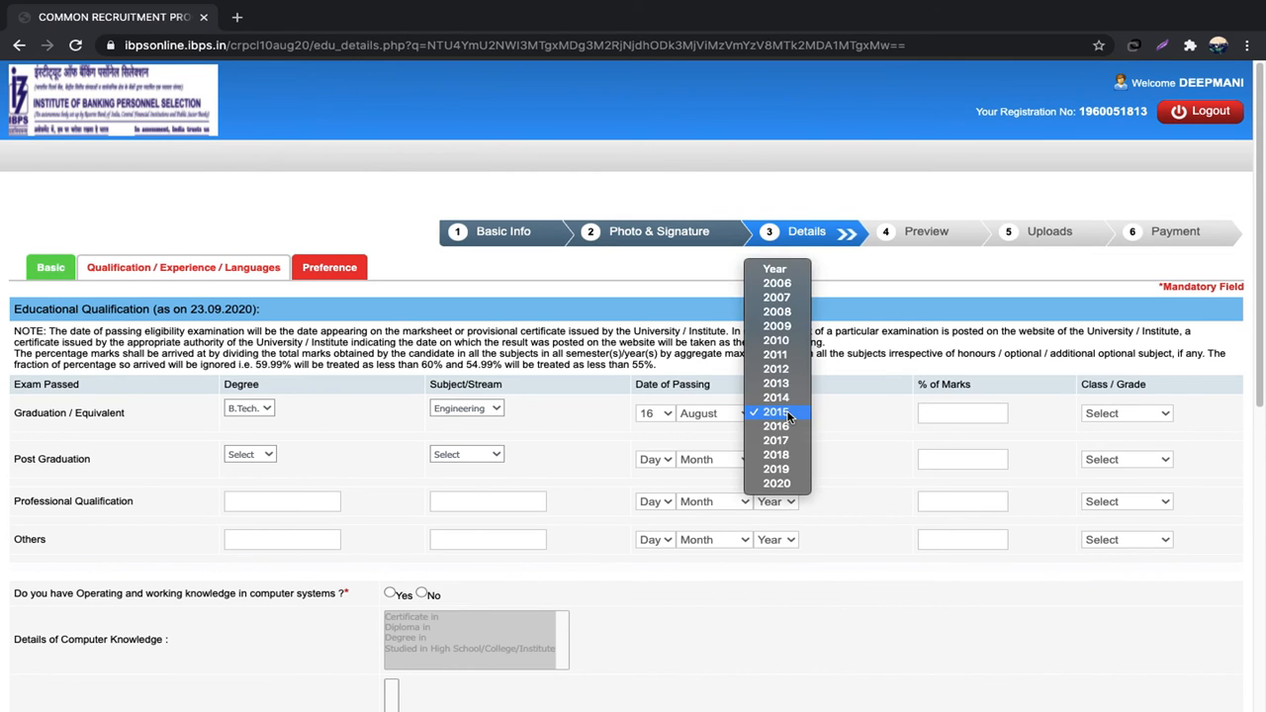
pyautogui.click(779, 427)
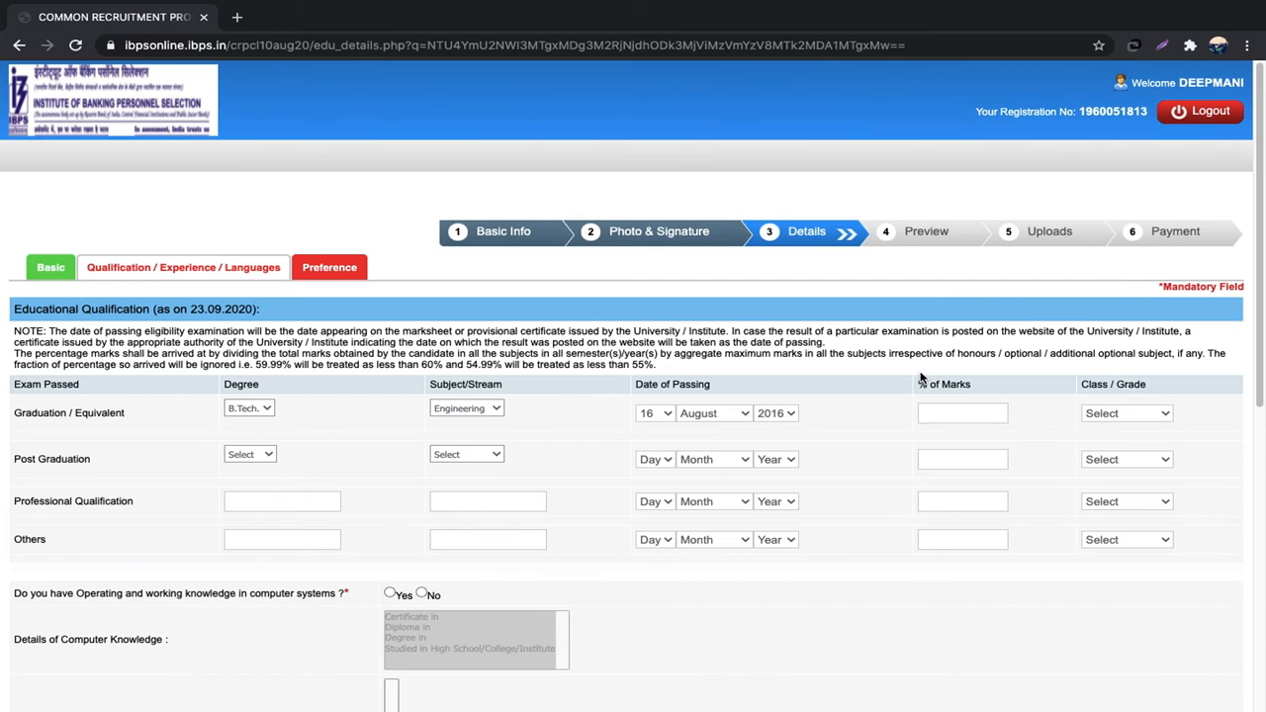
# Step: Give the graduation 82% marks with First Class, and answer Yes to computer knowledge
pyautogui.click(970, 414)
pyautogui.write('82')
pyautogui.click(1151, 415)
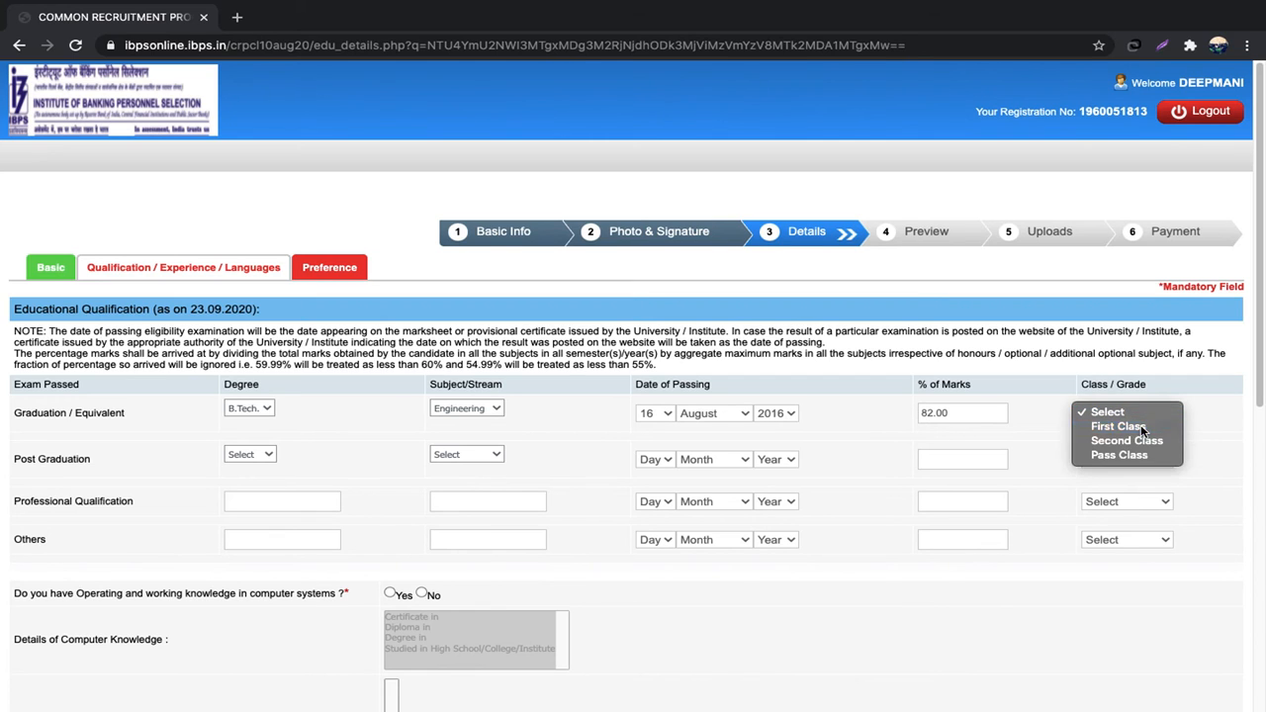
pyautogui.click(1140, 426)
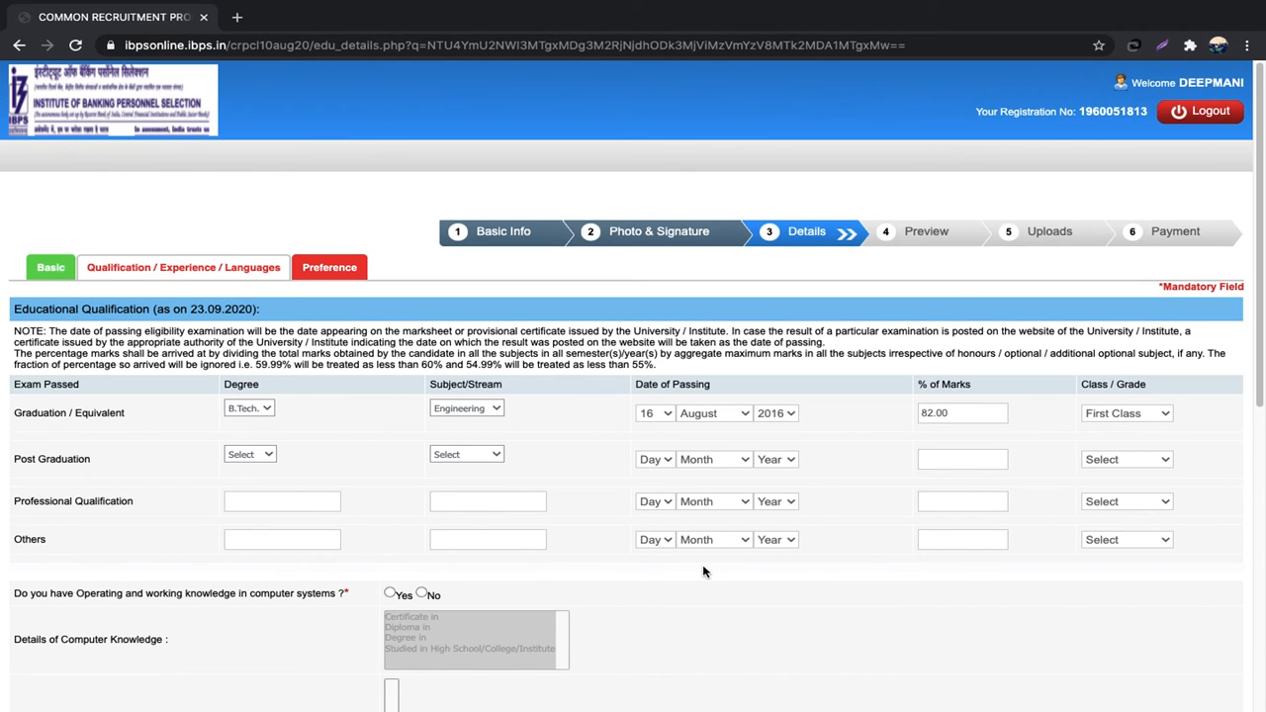
pyautogui.scroll(-3, 882, 612)
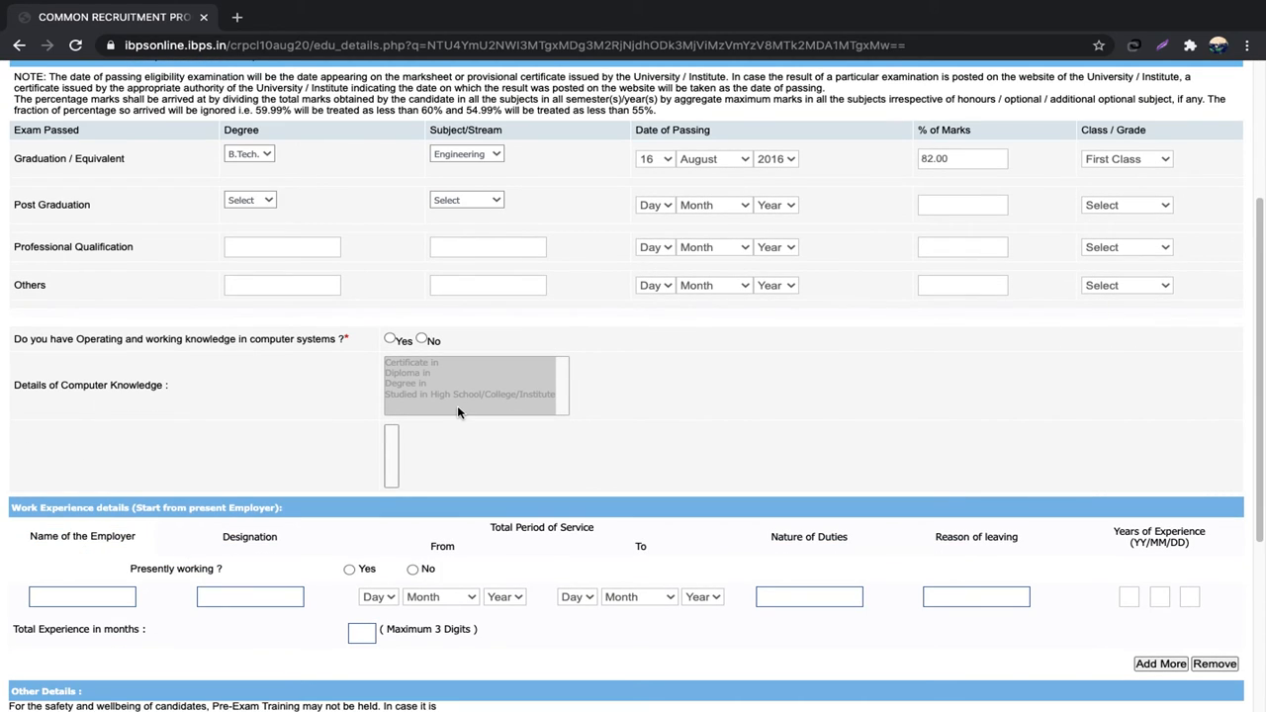
pyautogui.click(390, 338)
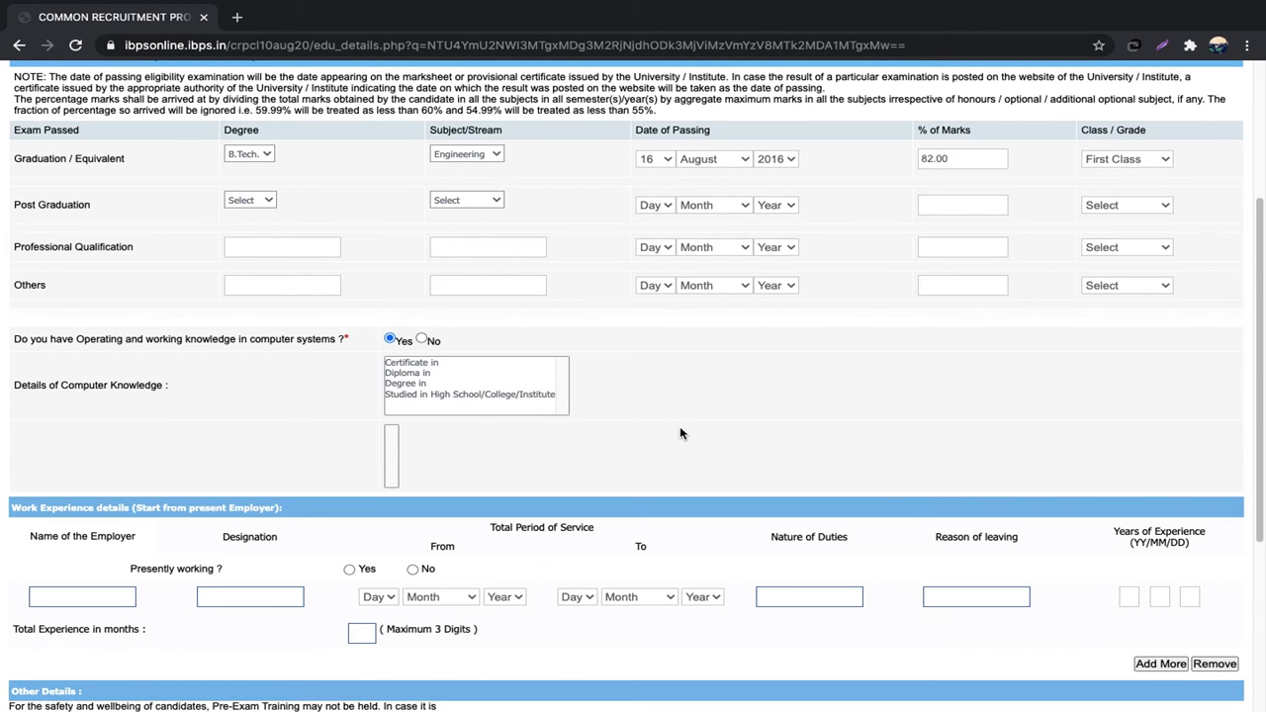
# Step: Choose 'Degree in' as the computer knowledge level, with Computer language as the subject
pyautogui.click(419, 386)
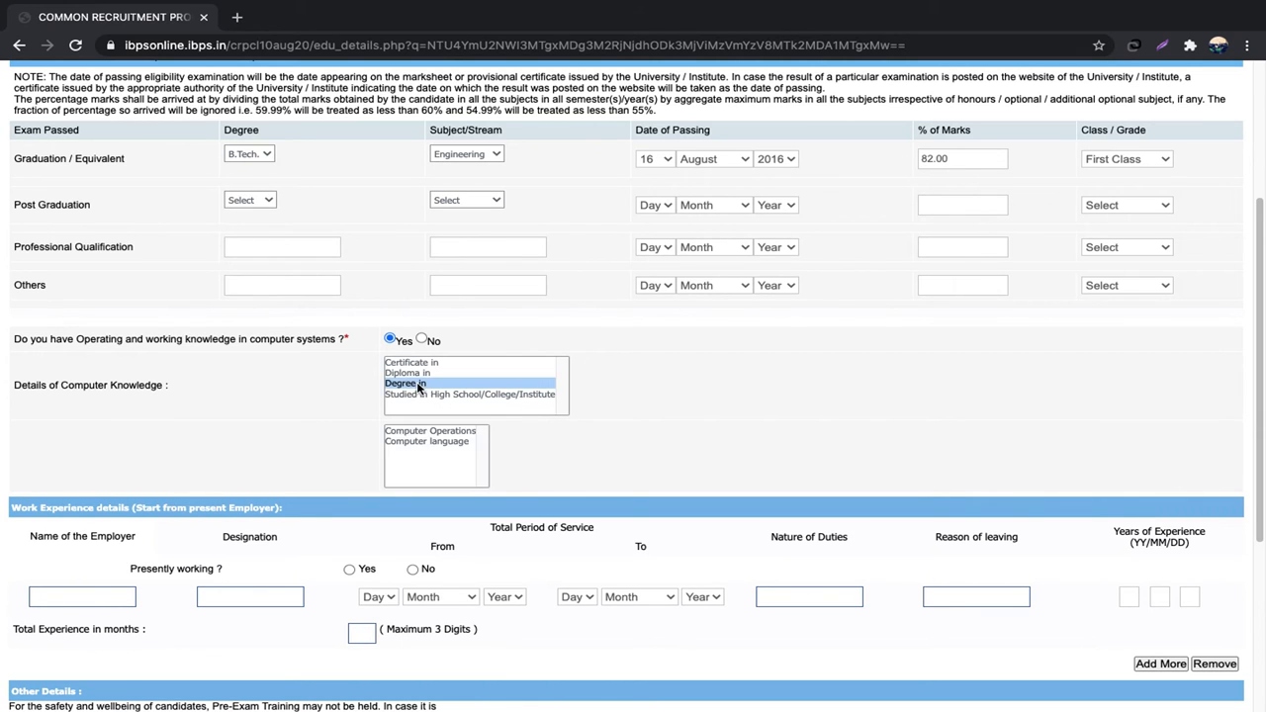
pyautogui.click(450, 441)
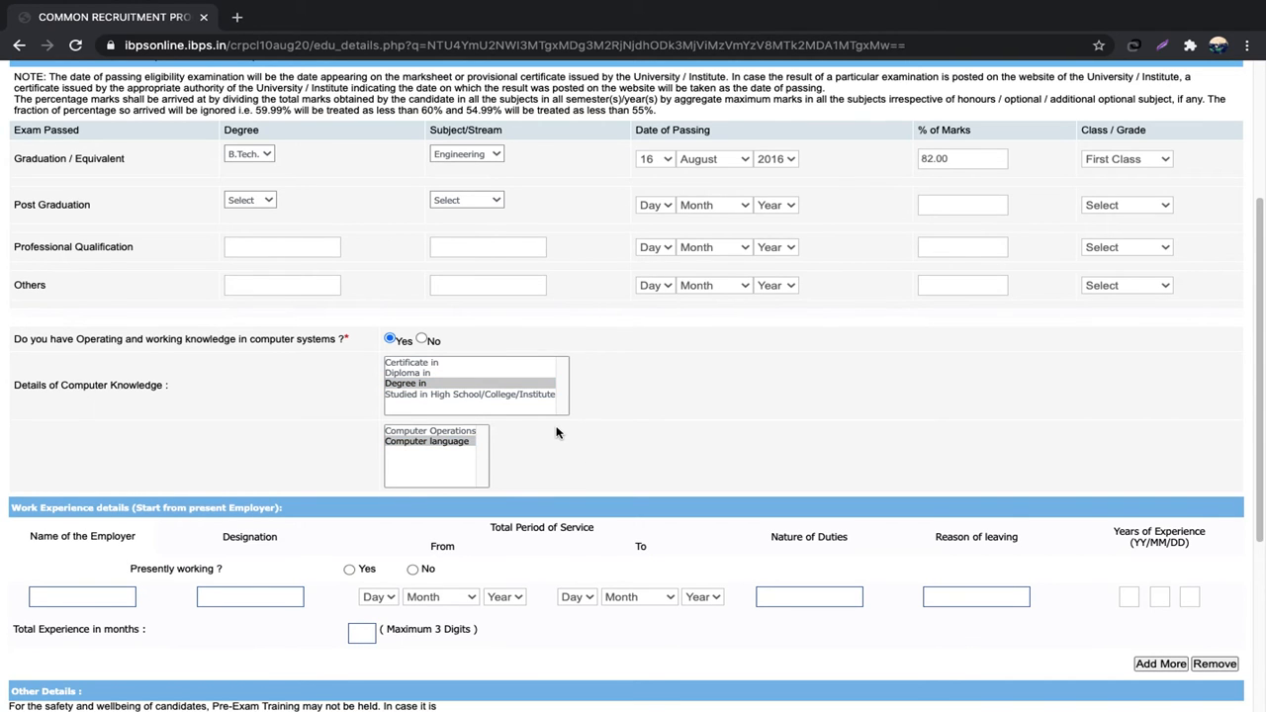
pyautogui.scroll(-3, 555, 432)
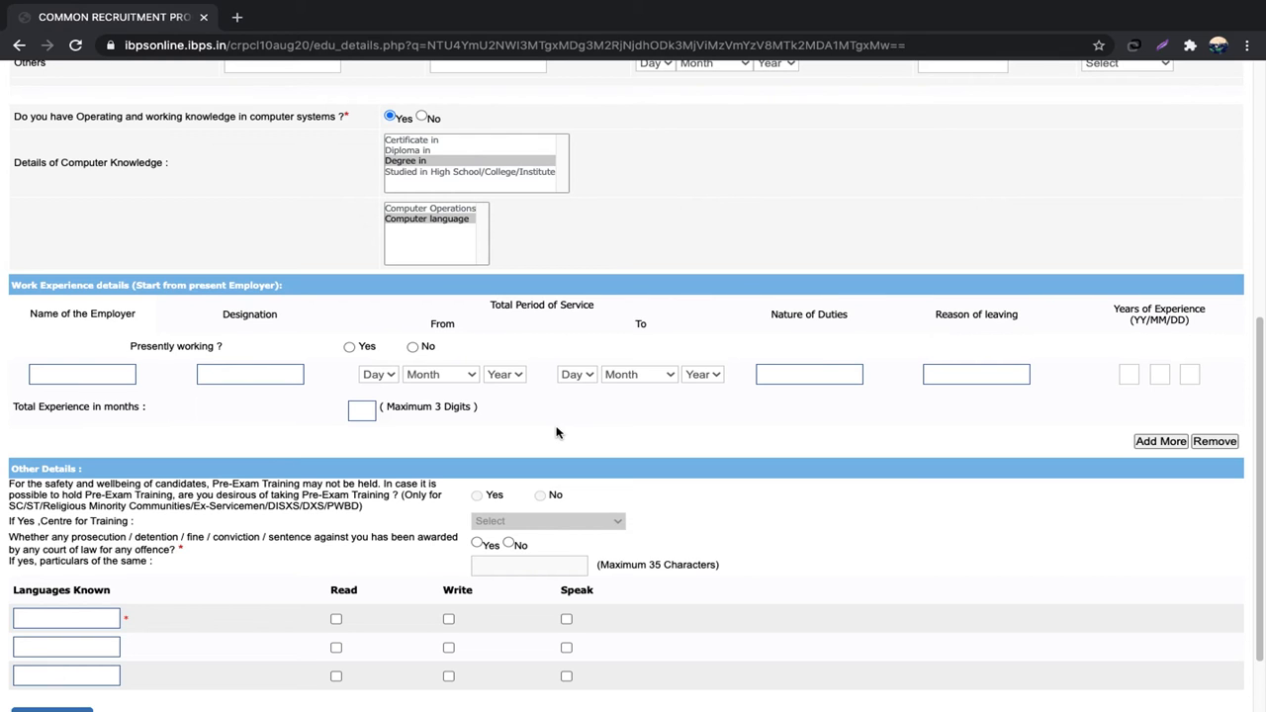
pyautogui.scroll(-1, 556, 432)
pyautogui.scroll(-1, 556, 432)
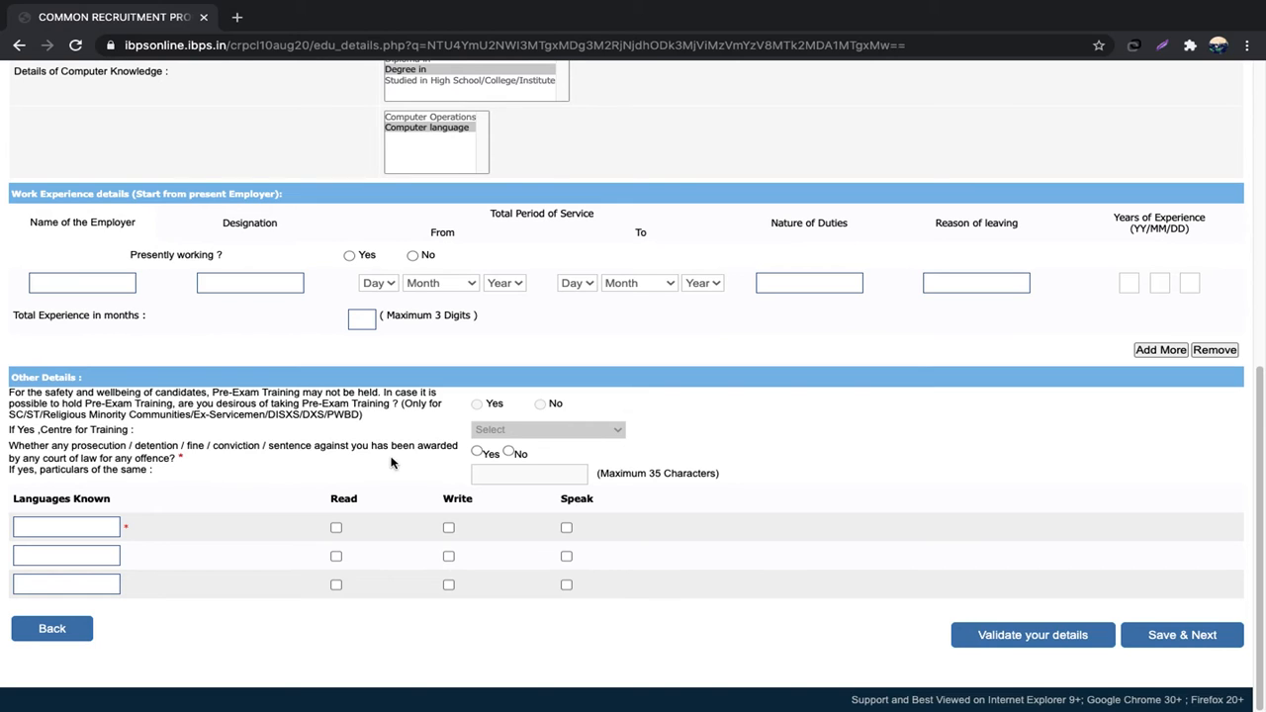
# Step: Answer No to the court-offence question and add HINDI as read, written and spoken
pyautogui.click(477, 451)
pyautogui.click(507, 451)
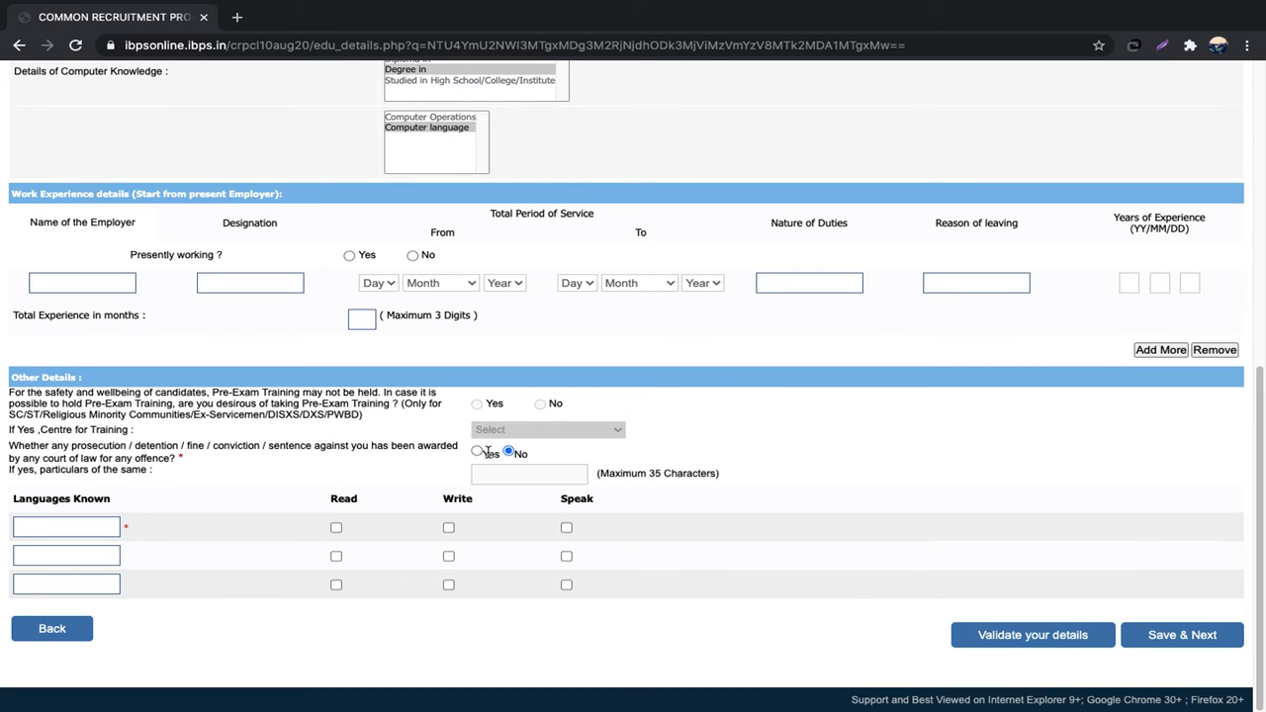
pyautogui.click(81, 526)
pyautogui.write('HINDI')
pyautogui.click(336, 527)
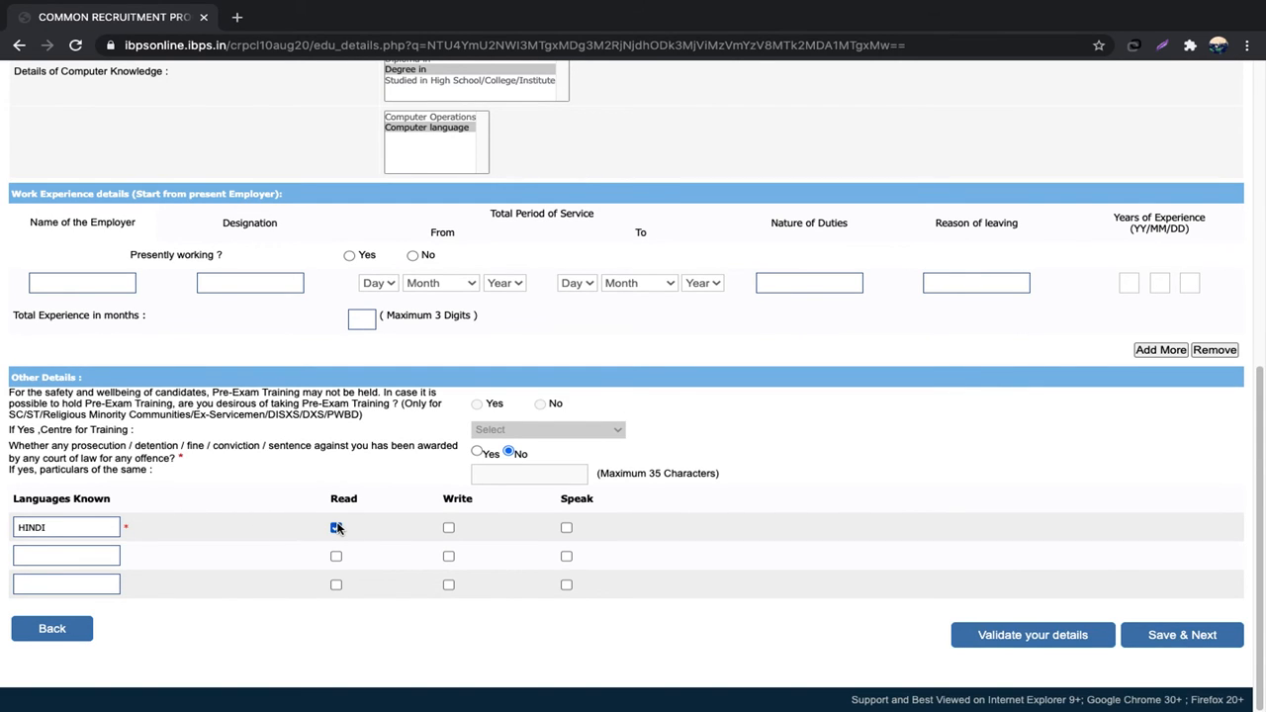
pyautogui.click(448, 527)
pyautogui.click(565, 528)
# Step: Add ENGLISH as read, written and spoken, then save and continue to bank preferences
pyautogui.click(70, 545)
pyautogui.write('ENGLISH')
pyautogui.click(335, 555)
pyautogui.click(448, 556)
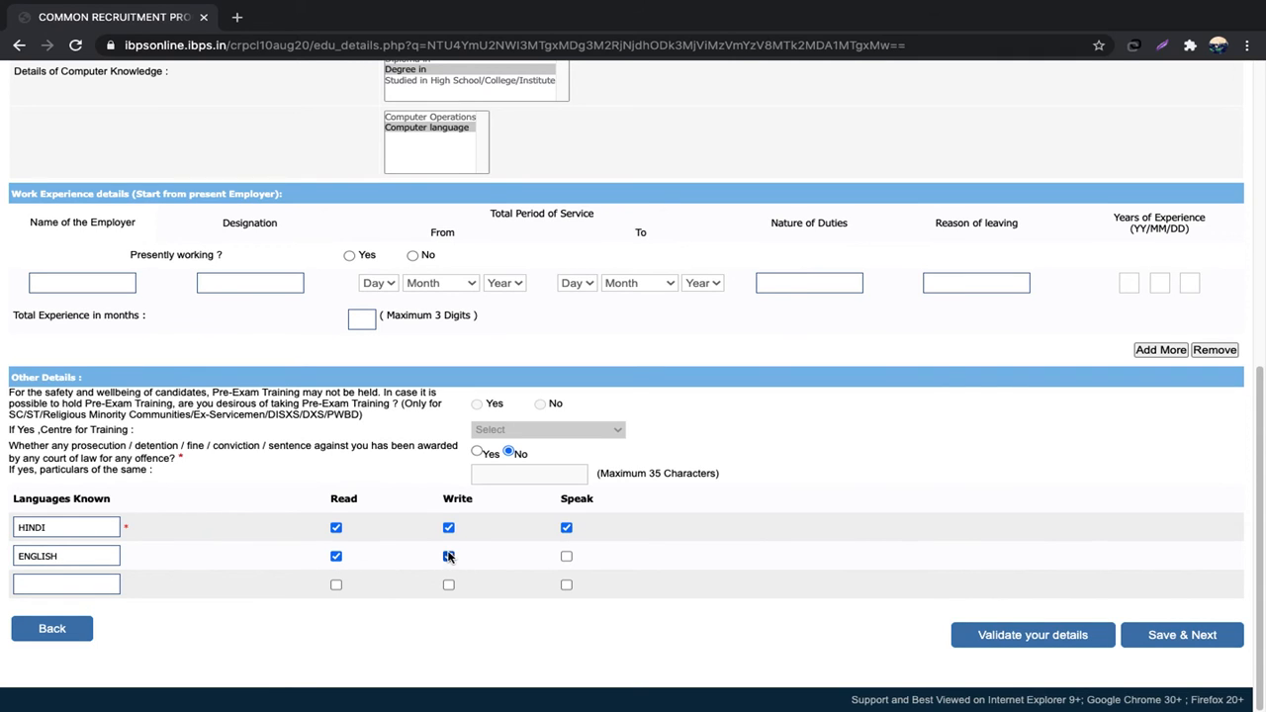
pyautogui.click(566, 557)
pyautogui.click(116, 588)
pyautogui.click(1192, 637)
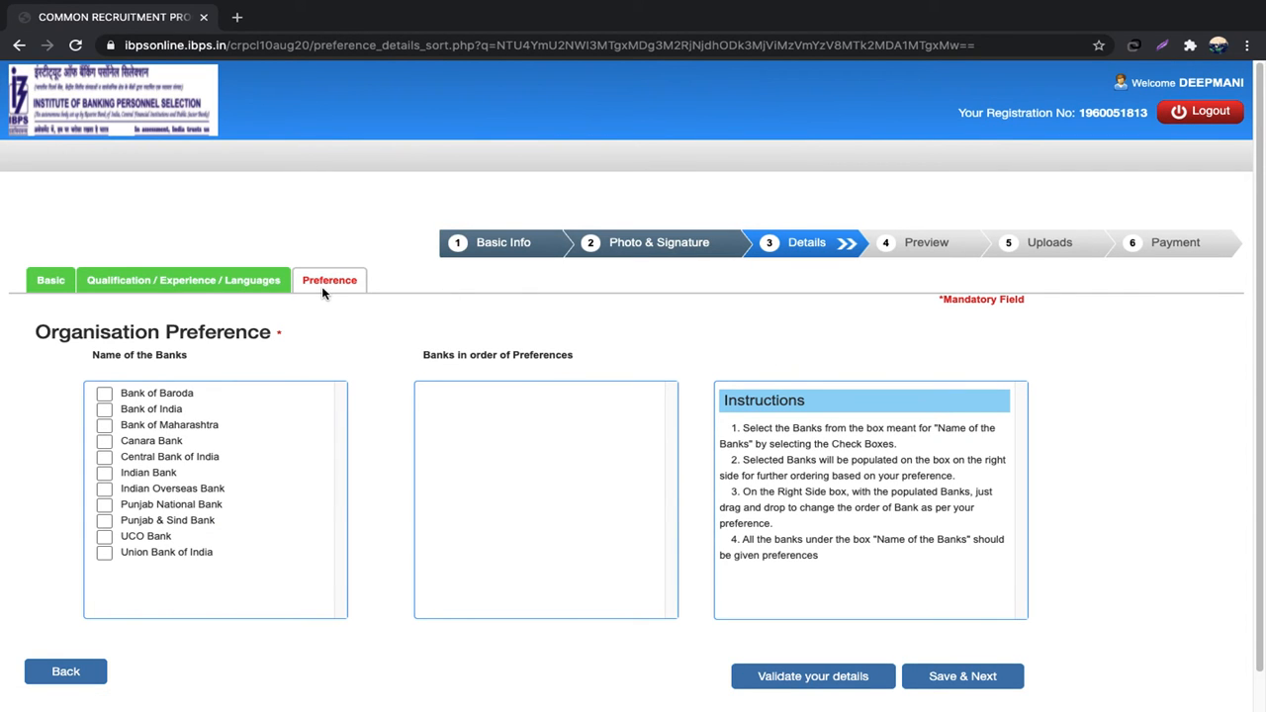
# Step: Rank the banks: Punjab National, Union, Punjab & Sind, Central, Canara, Bank of India, Bank of Baroda, Maharashtra, Indian, Indian Overseas, UCO. Then save the ranking
pyautogui.click(105, 504)
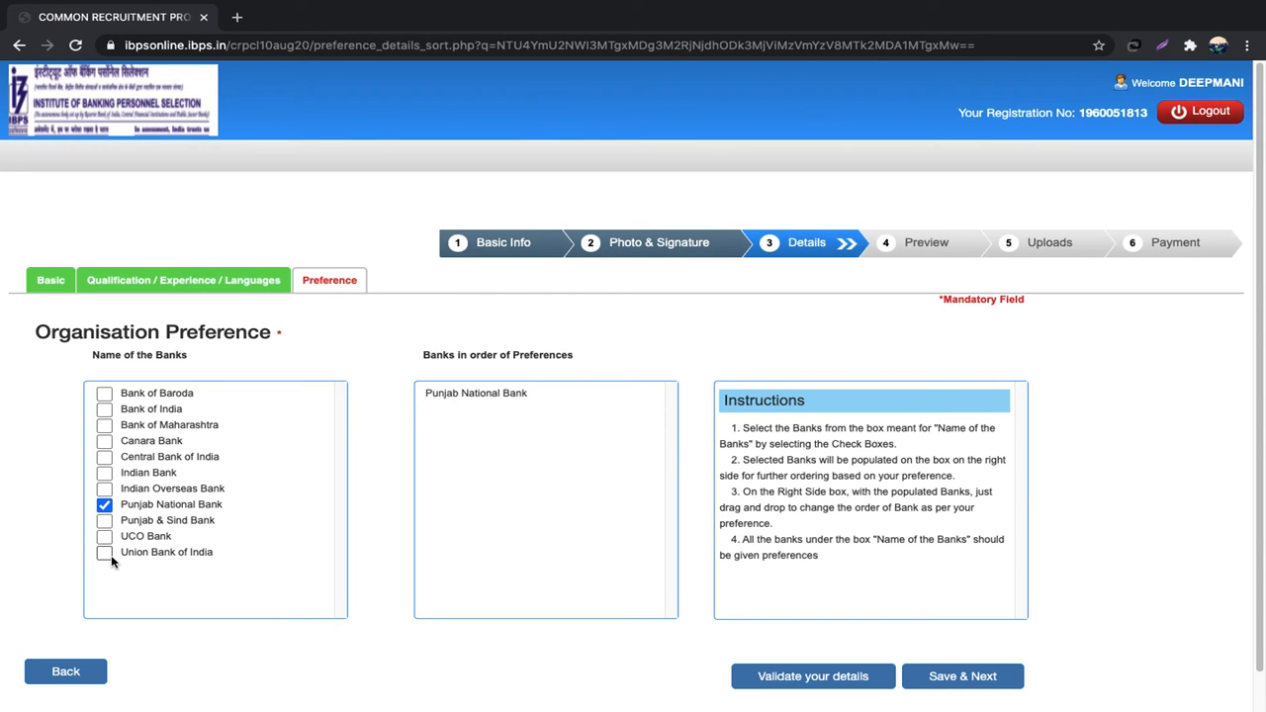
pyautogui.click(105, 552)
pyautogui.click(105, 520)
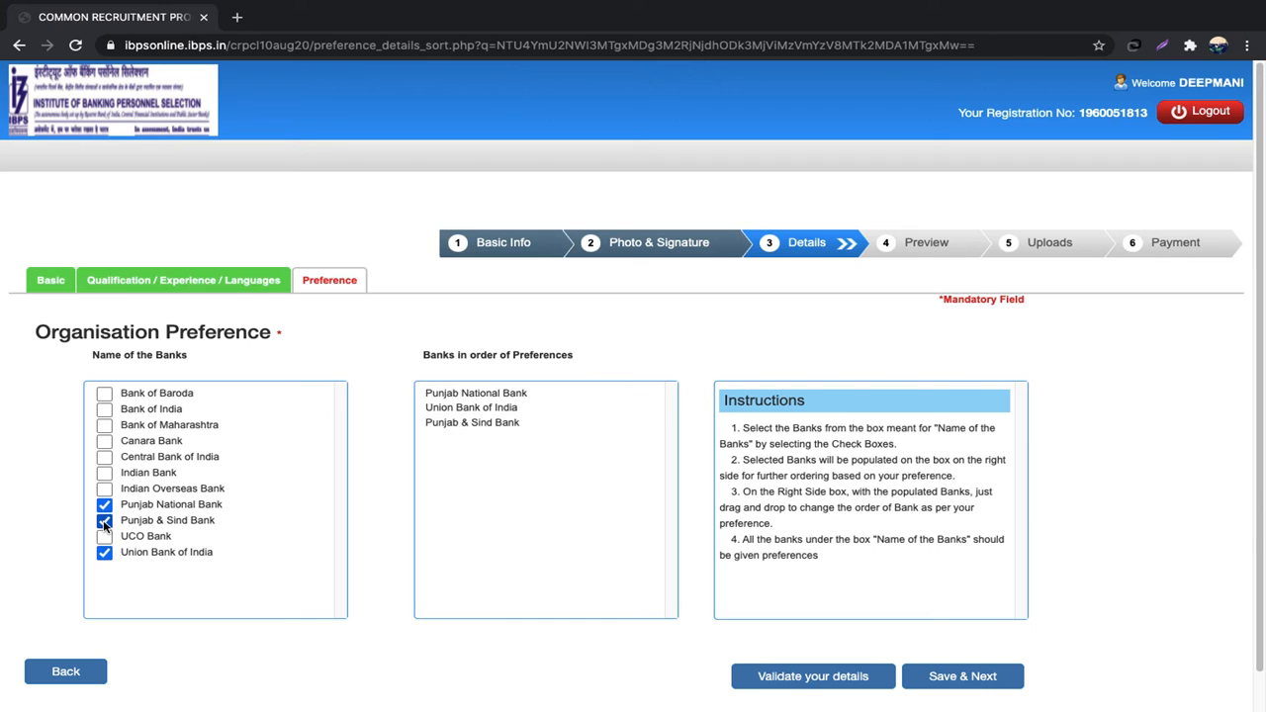
pyautogui.click(103, 456)
pyautogui.click(103, 441)
pyautogui.click(105, 409)
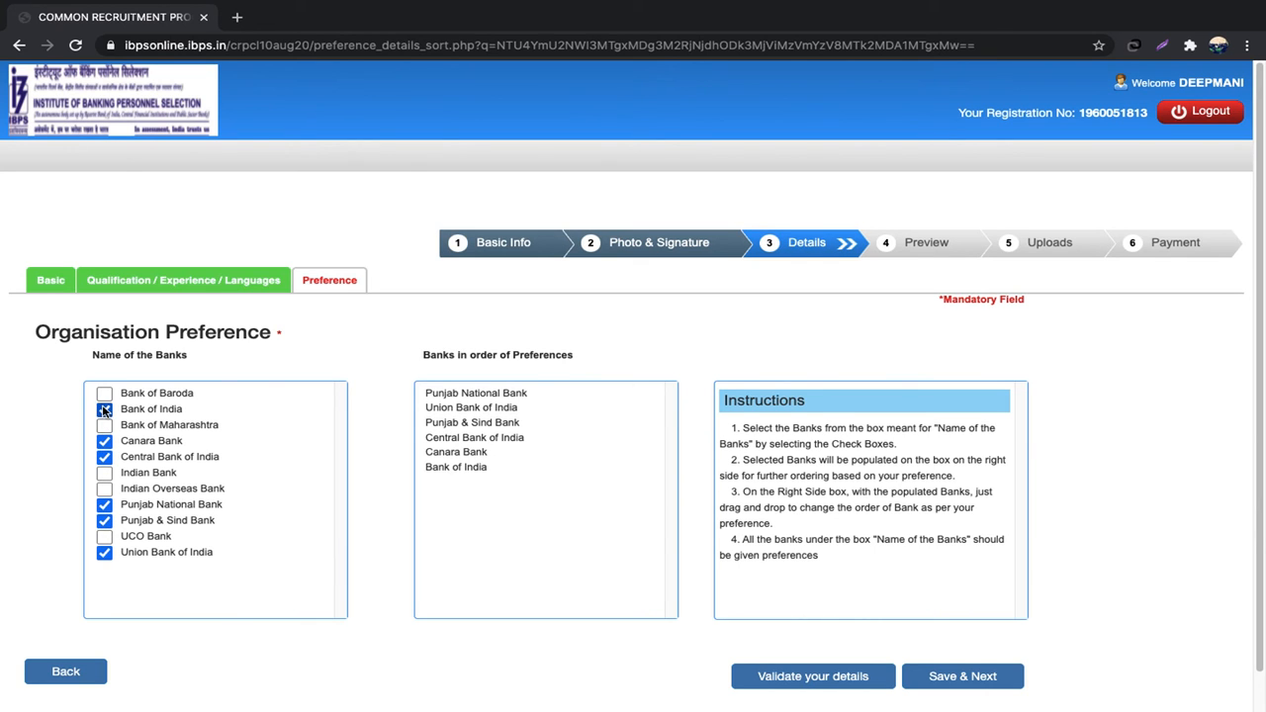
pyautogui.click(105, 393)
pyautogui.click(105, 425)
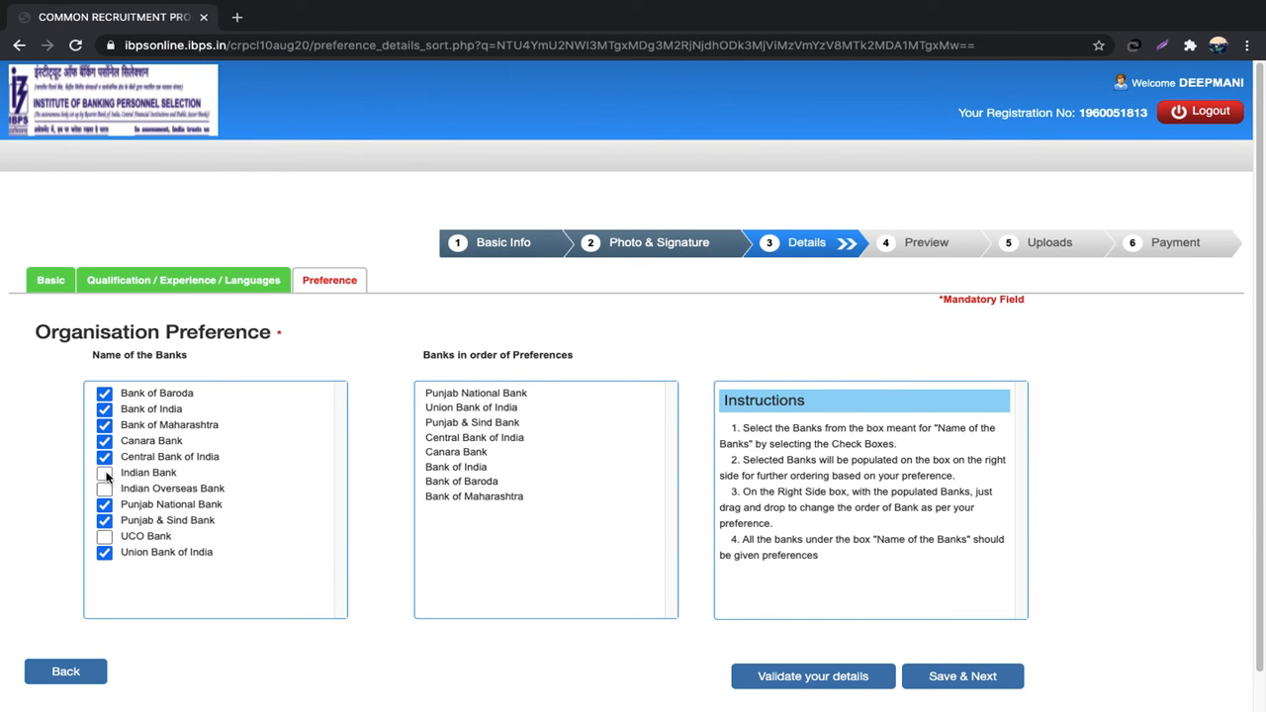
pyautogui.click(105, 472)
pyautogui.click(104, 488)
pyautogui.click(104, 536)
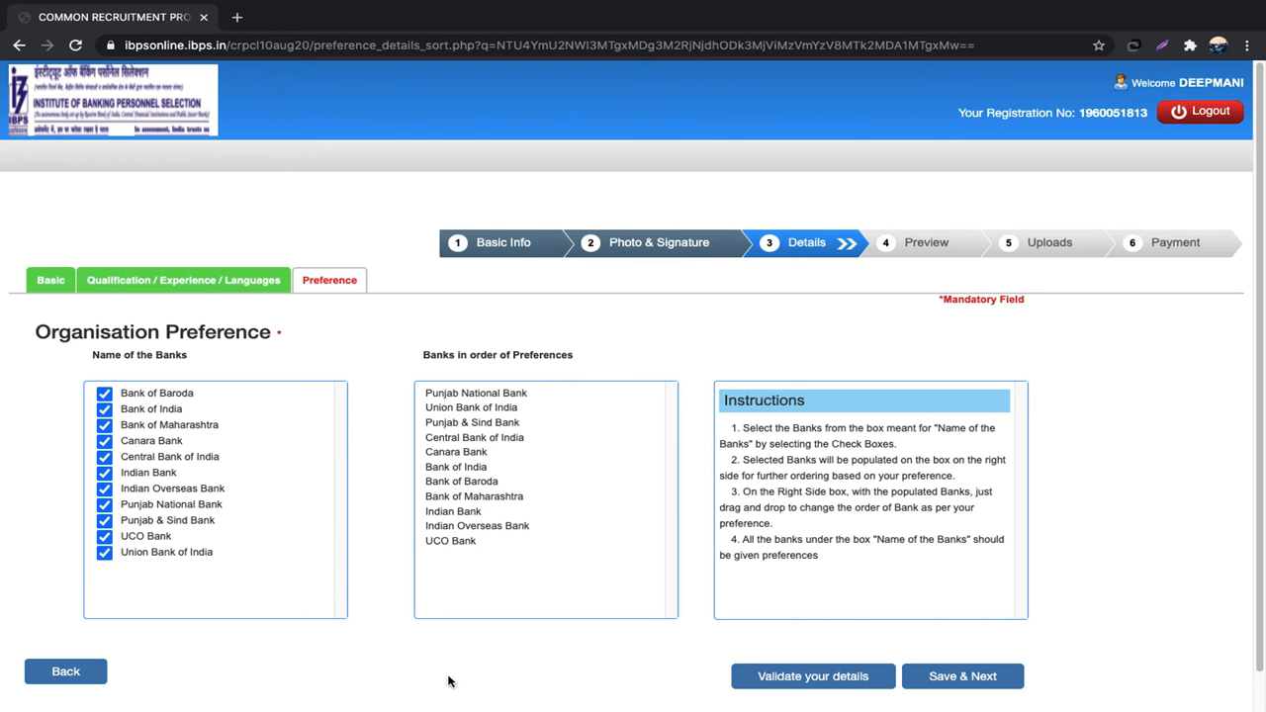
pyautogui.click(947, 680)
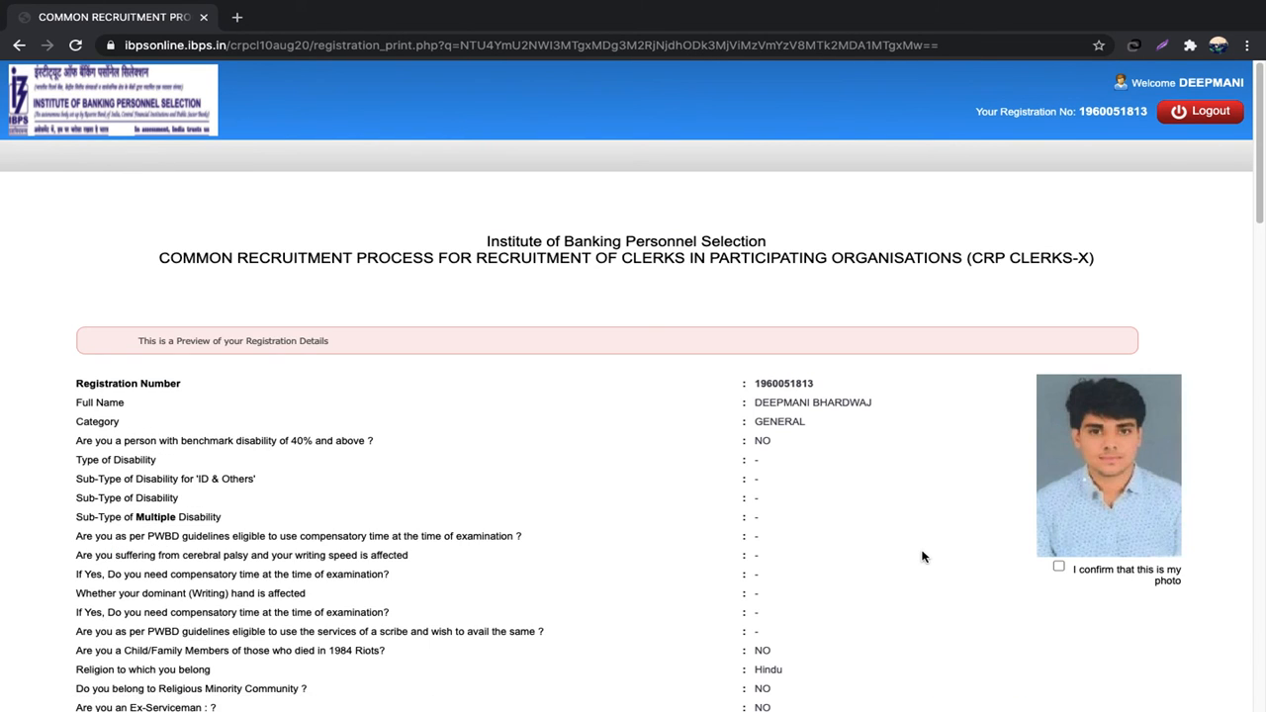
# Step: Confirm that the previewed signature and photo are the candidate's own
pyautogui.scroll(-3, 922, 557)
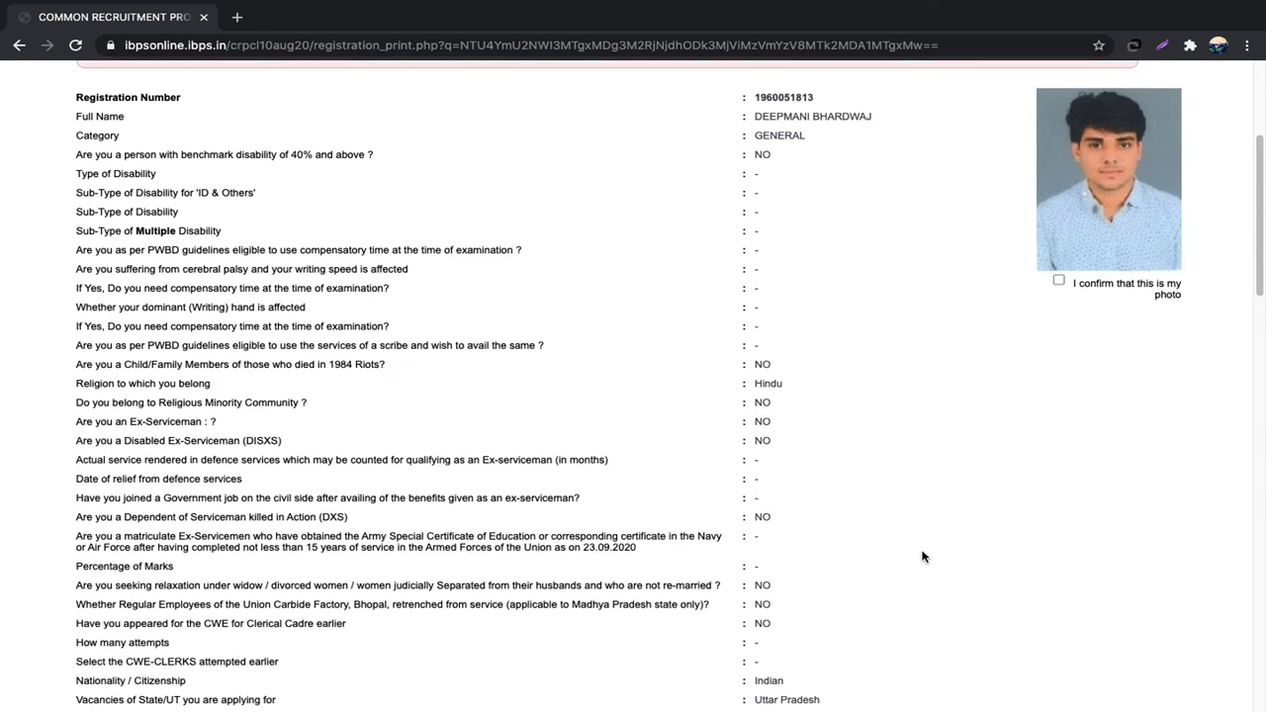
pyautogui.scroll(-8, 922, 556)
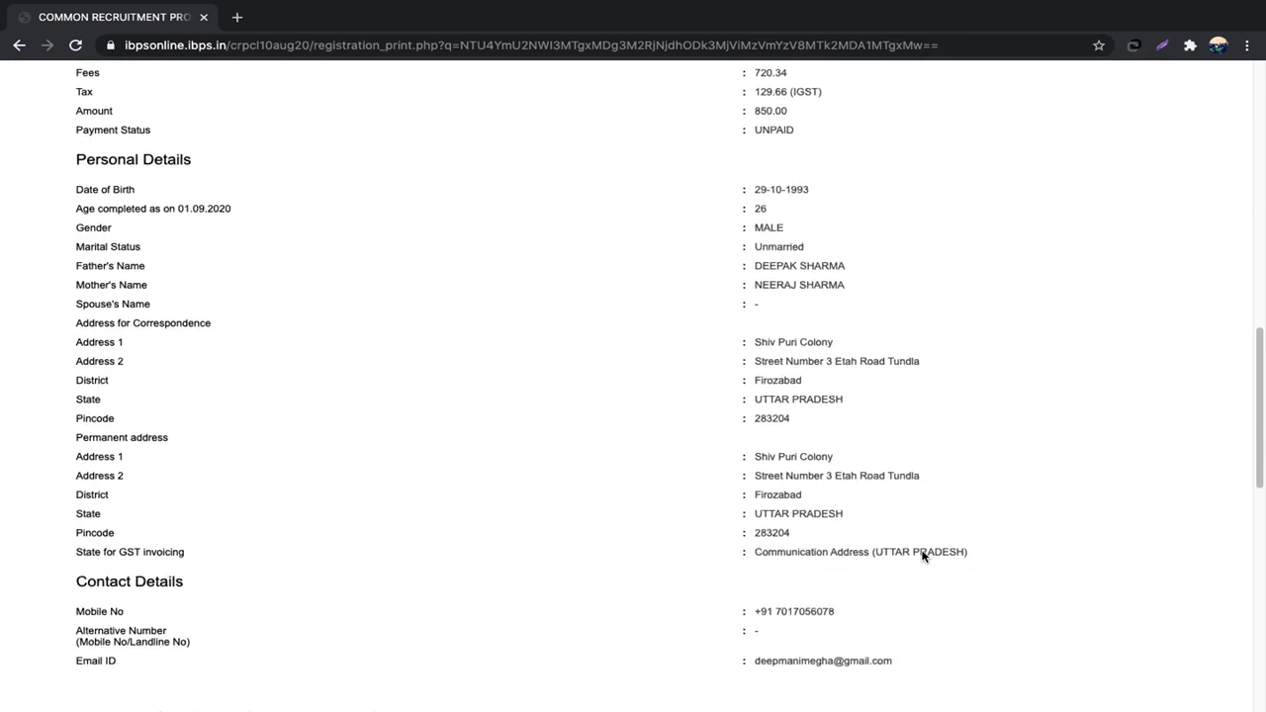
pyautogui.scroll(-5, 922, 557)
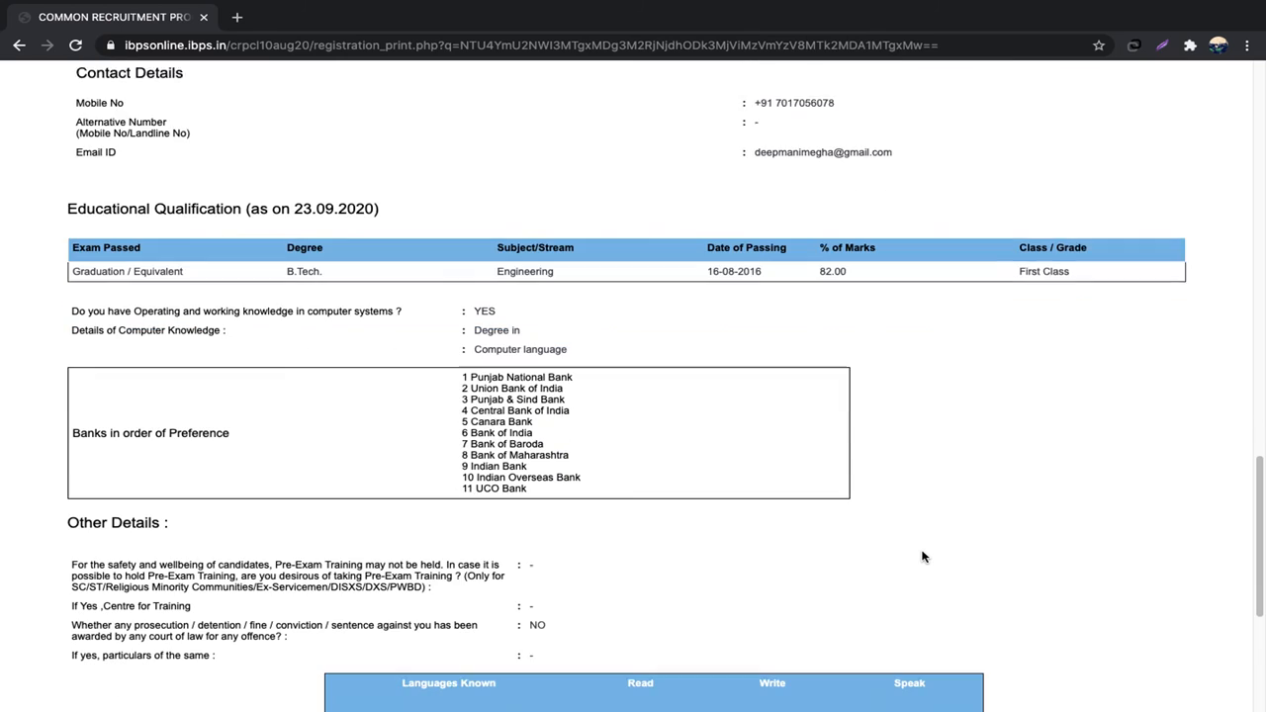
pyautogui.scroll(-4, 921, 557)
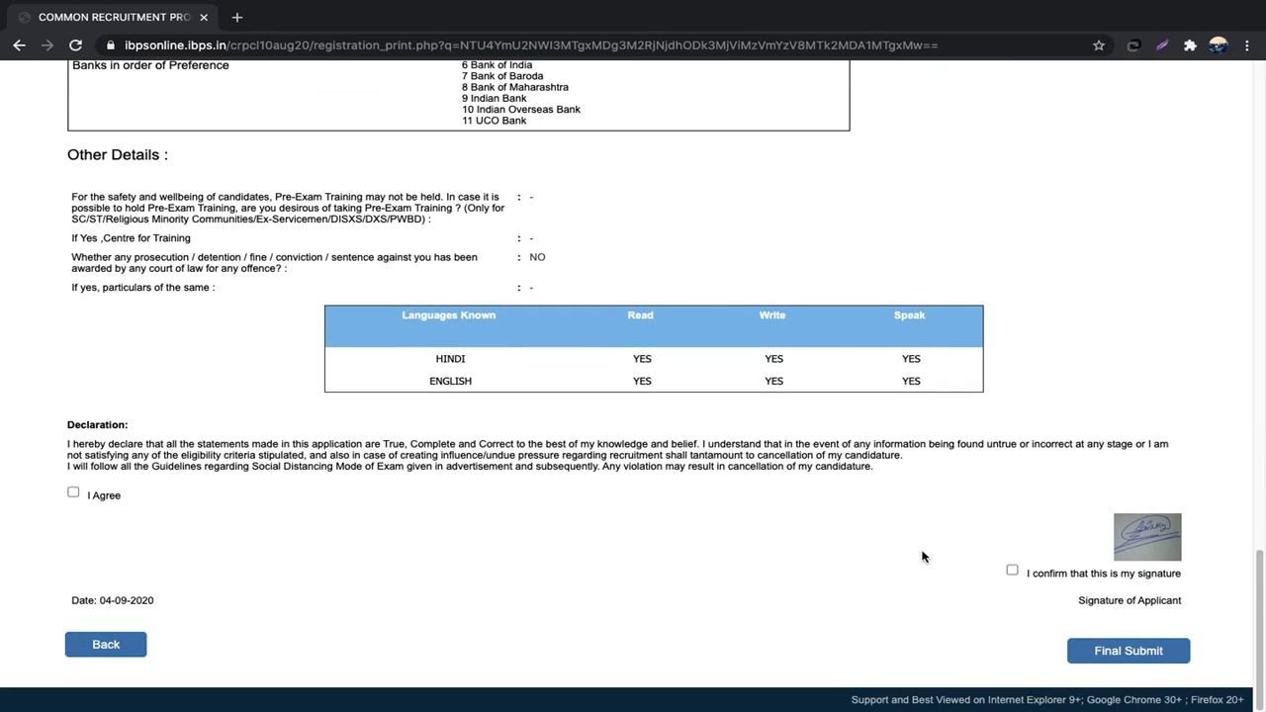
pyautogui.click(1011, 571)
pyautogui.scroll(1, 1013, 571)
pyautogui.scroll(8, 1012, 571)
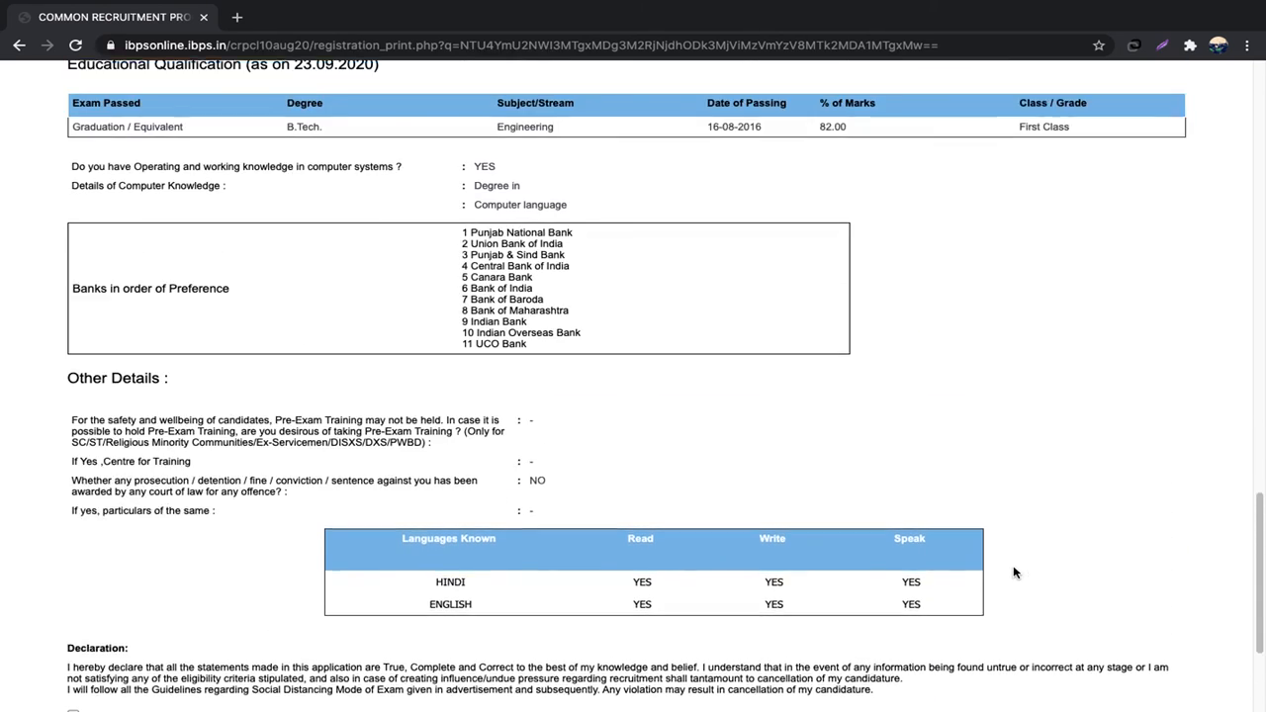
pyautogui.scroll(8, 1013, 571)
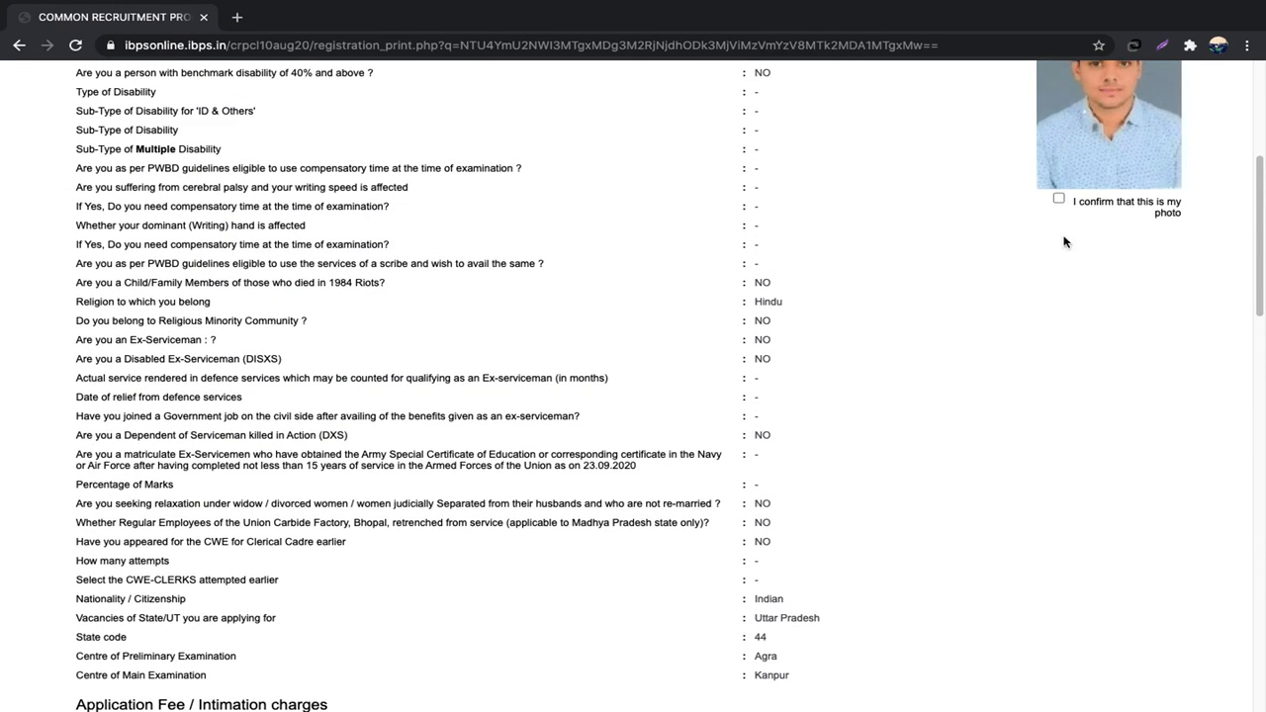
pyautogui.click(1058, 198)
# Step: Accept the declaration and confirm the irreversible Final Submit of the application
pyautogui.scroll(-1, 1057, 201)
pyautogui.scroll(-8, 1057, 203)
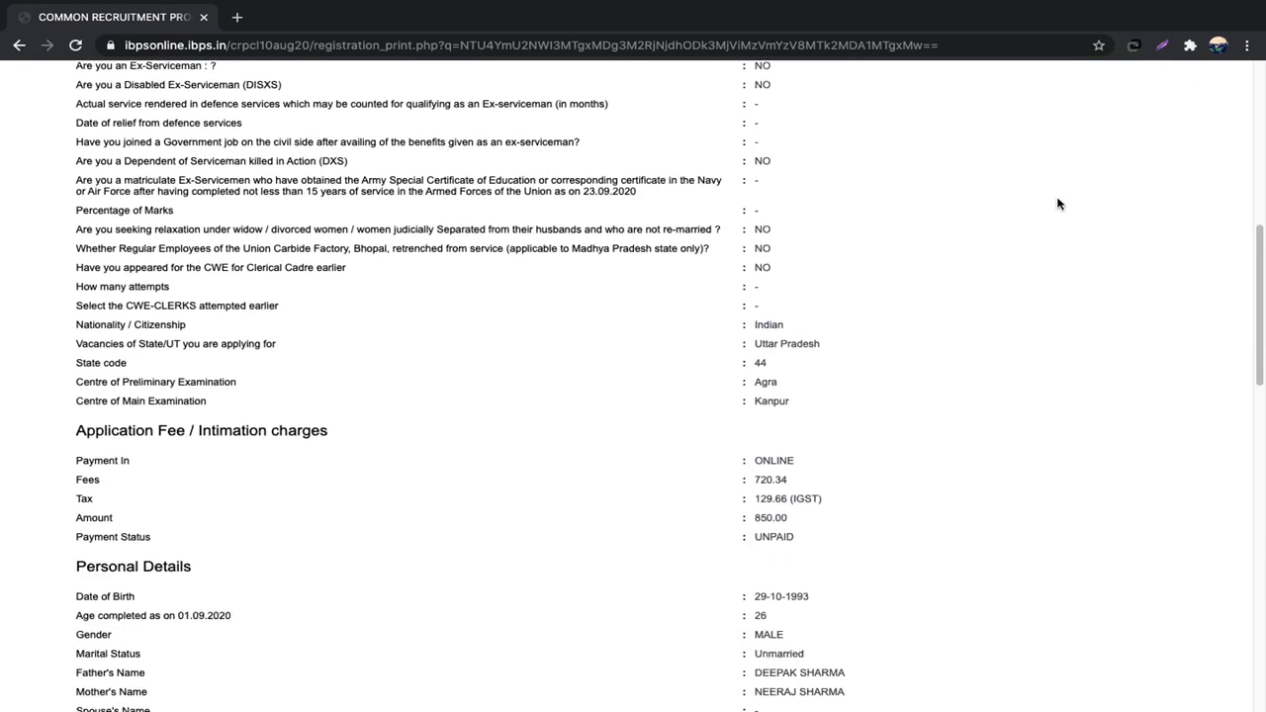
pyautogui.scroll(-8, 1057, 202)
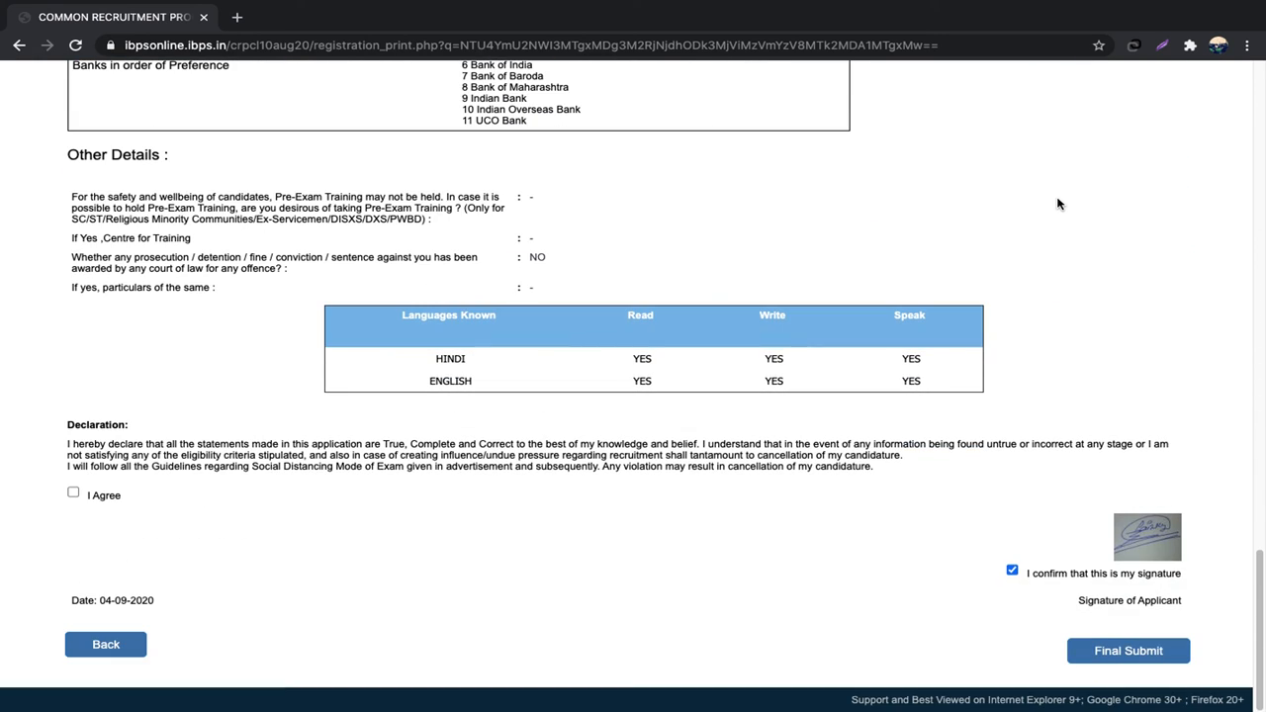
pyautogui.click(73, 492)
pyautogui.click(1116, 652)
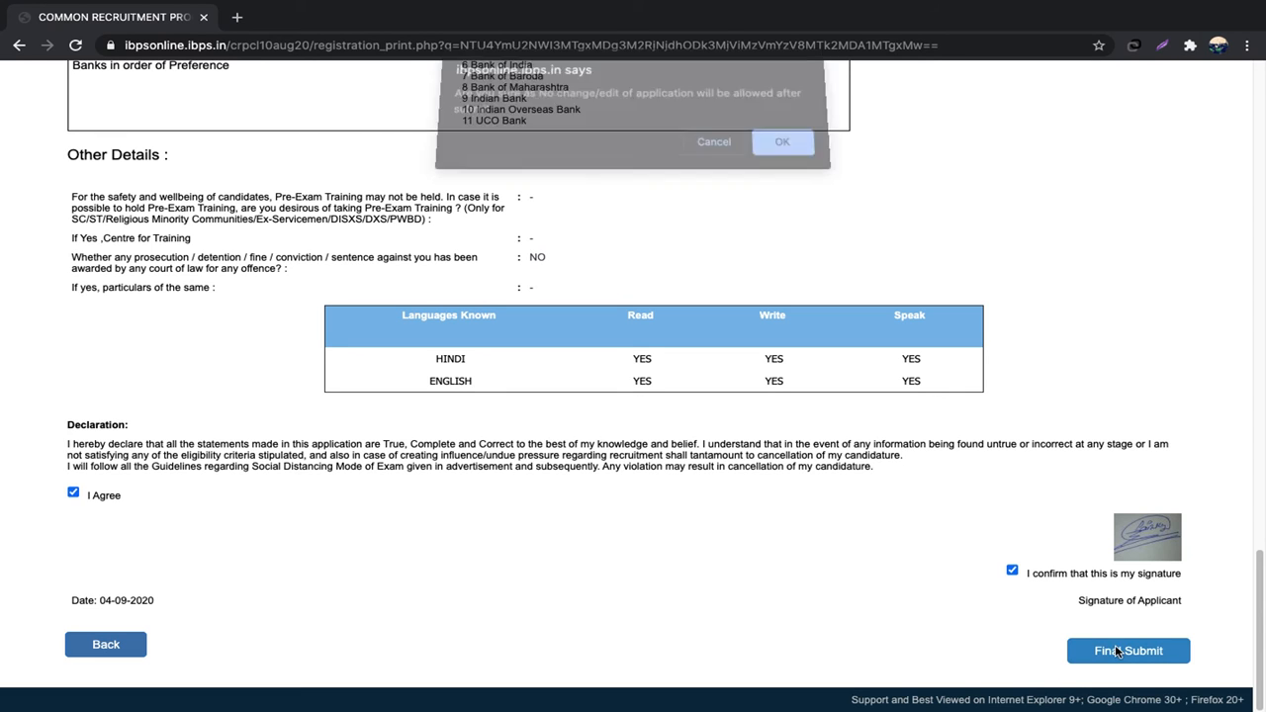
pyautogui.click(786, 150)
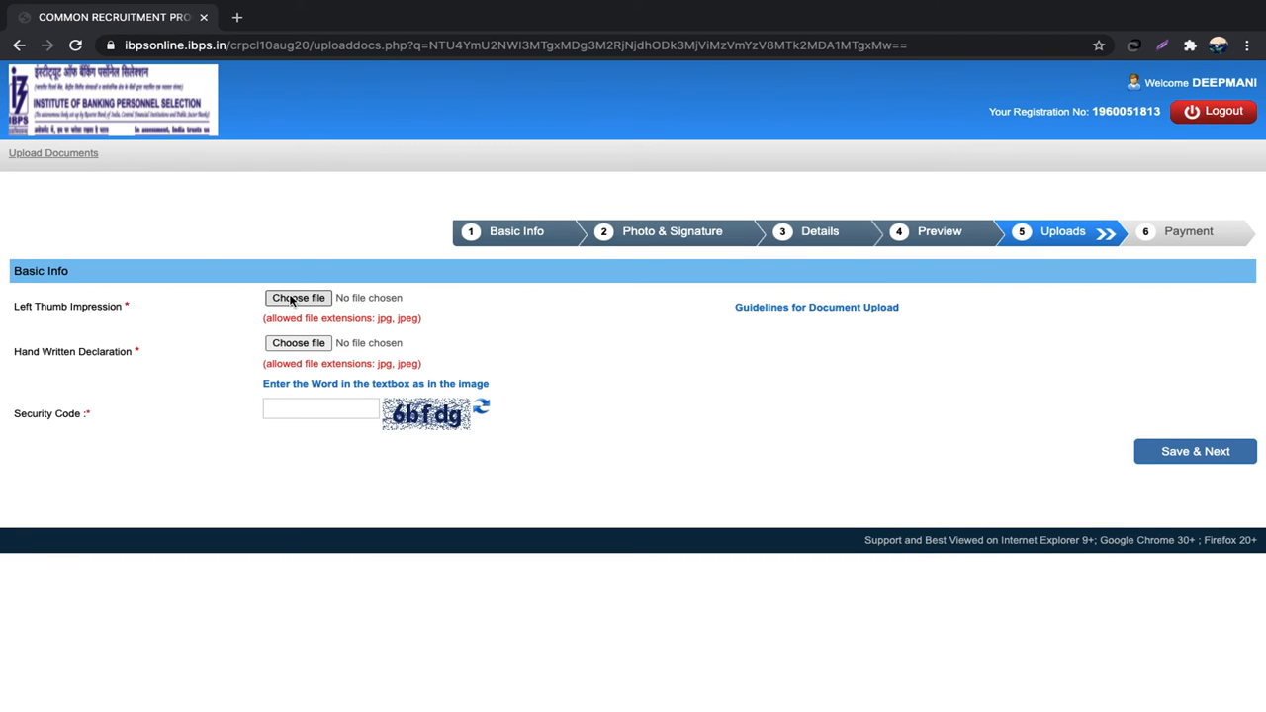
# Step: Upload deepthumb as the left thumb impression and accept its preview
pyautogui.click(336, 289)
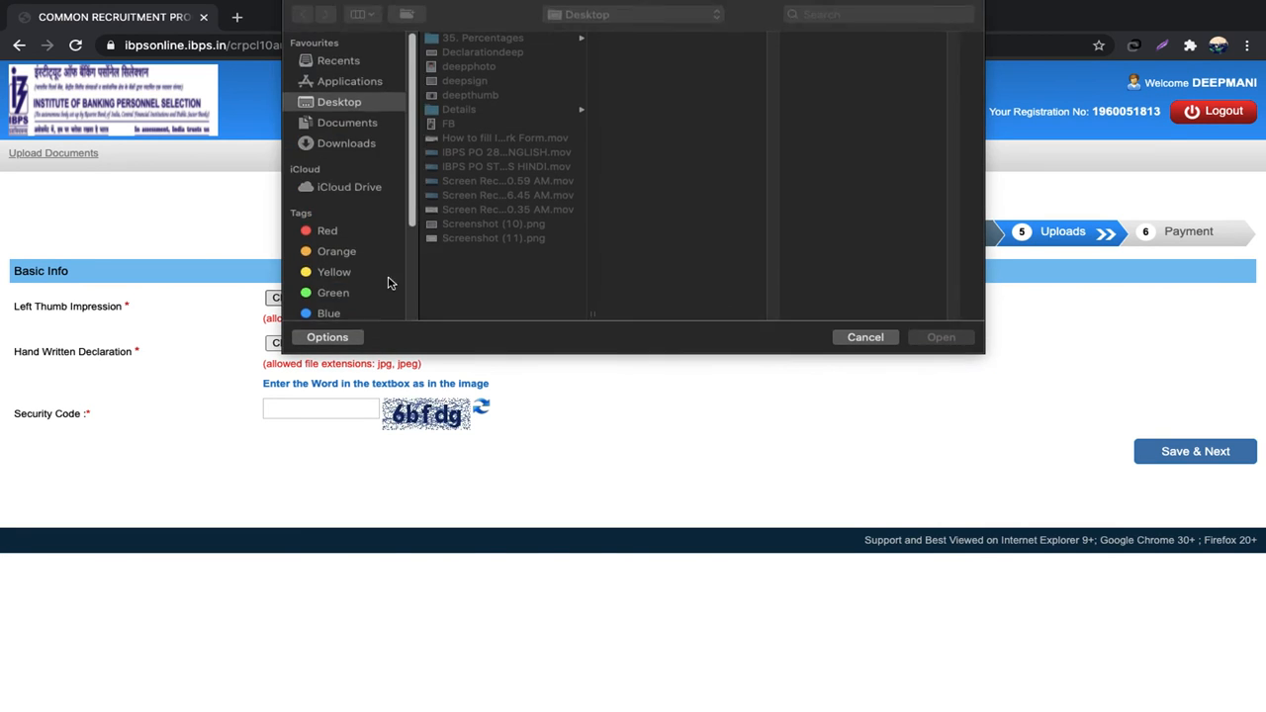
pyautogui.click(482, 96)
pyautogui.click(937, 339)
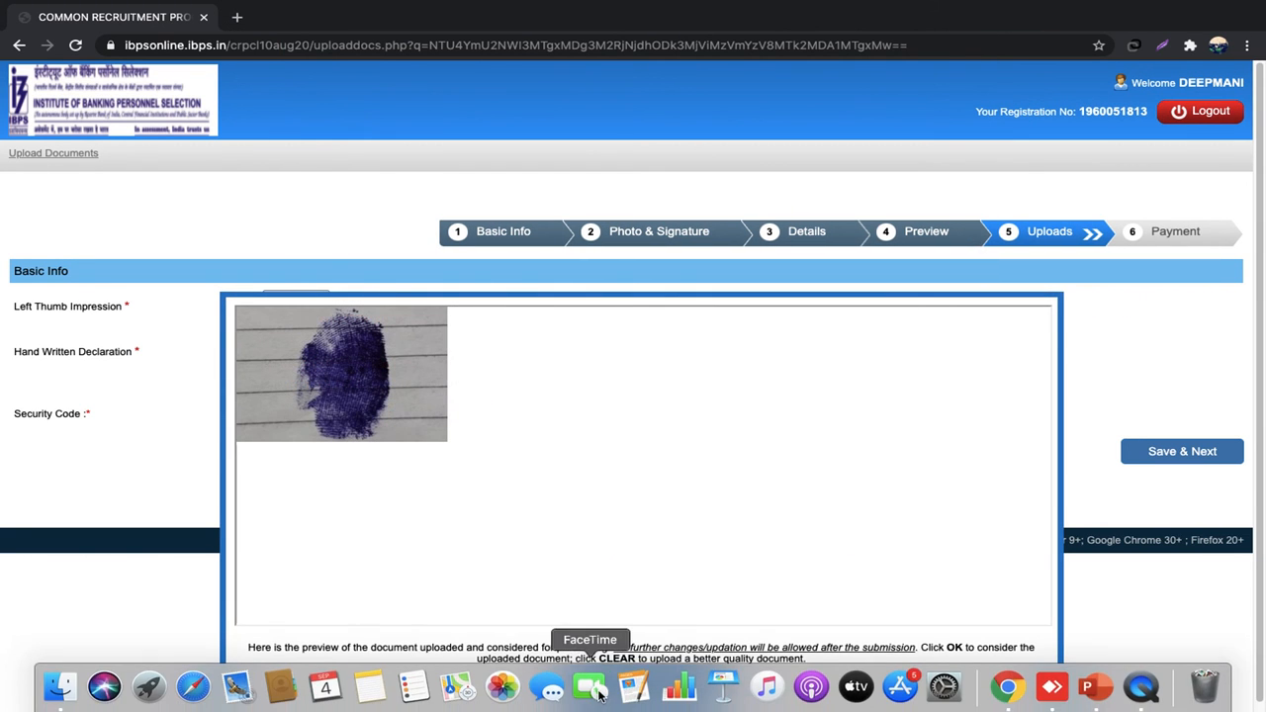
pyautogui.click(599, 687)
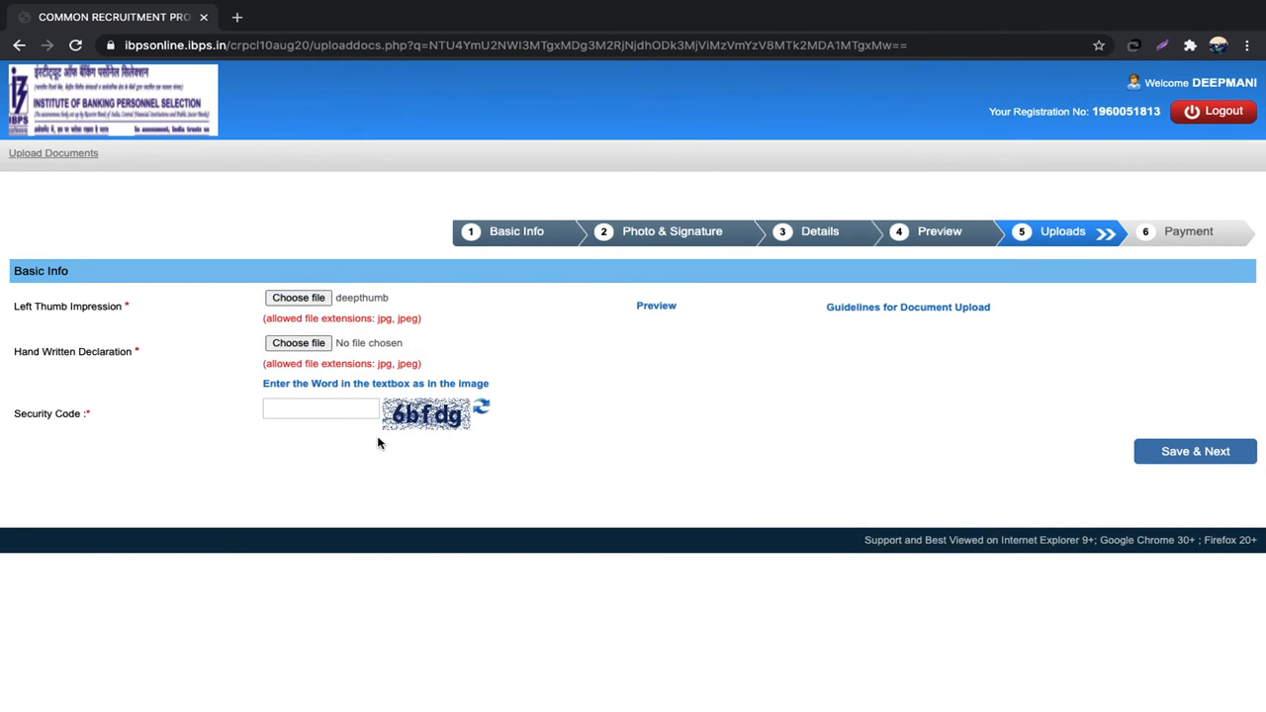
# Step: Upload Declarationdeep as the handwritten declaration and enter the captcha in Security Code
pyautogui.click(315, 350)
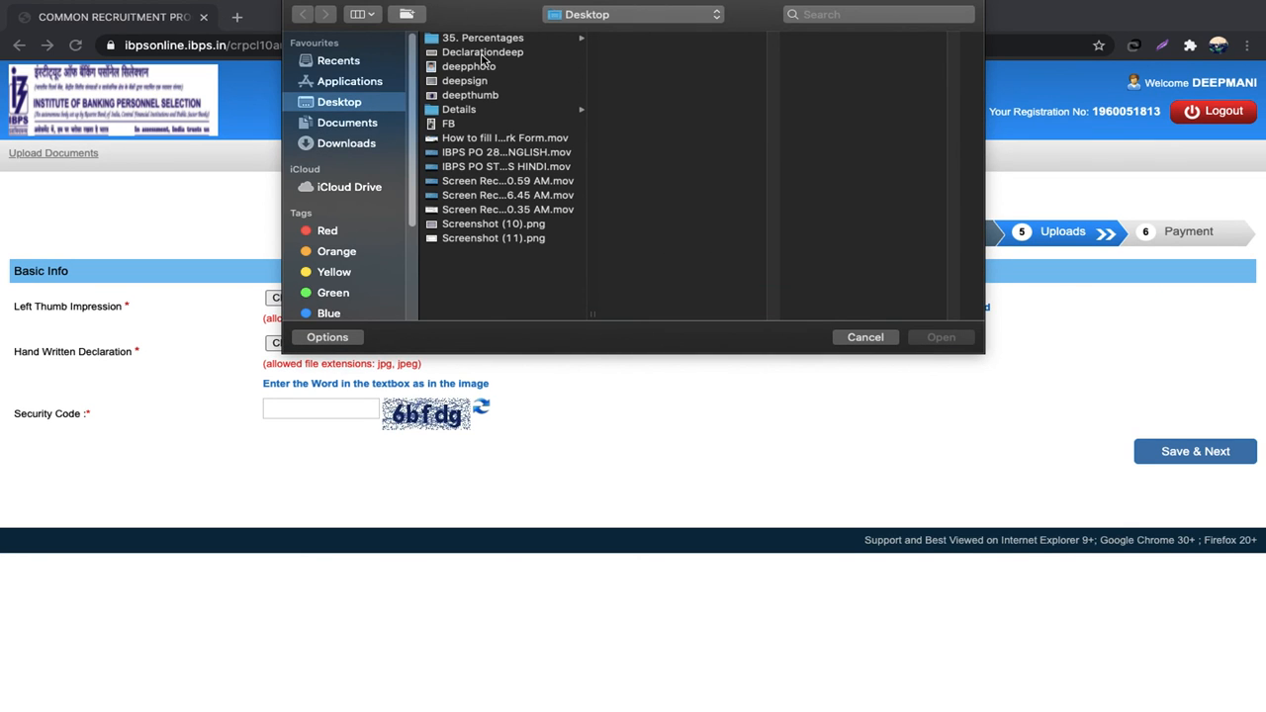
pyautogui.click(481, 53)
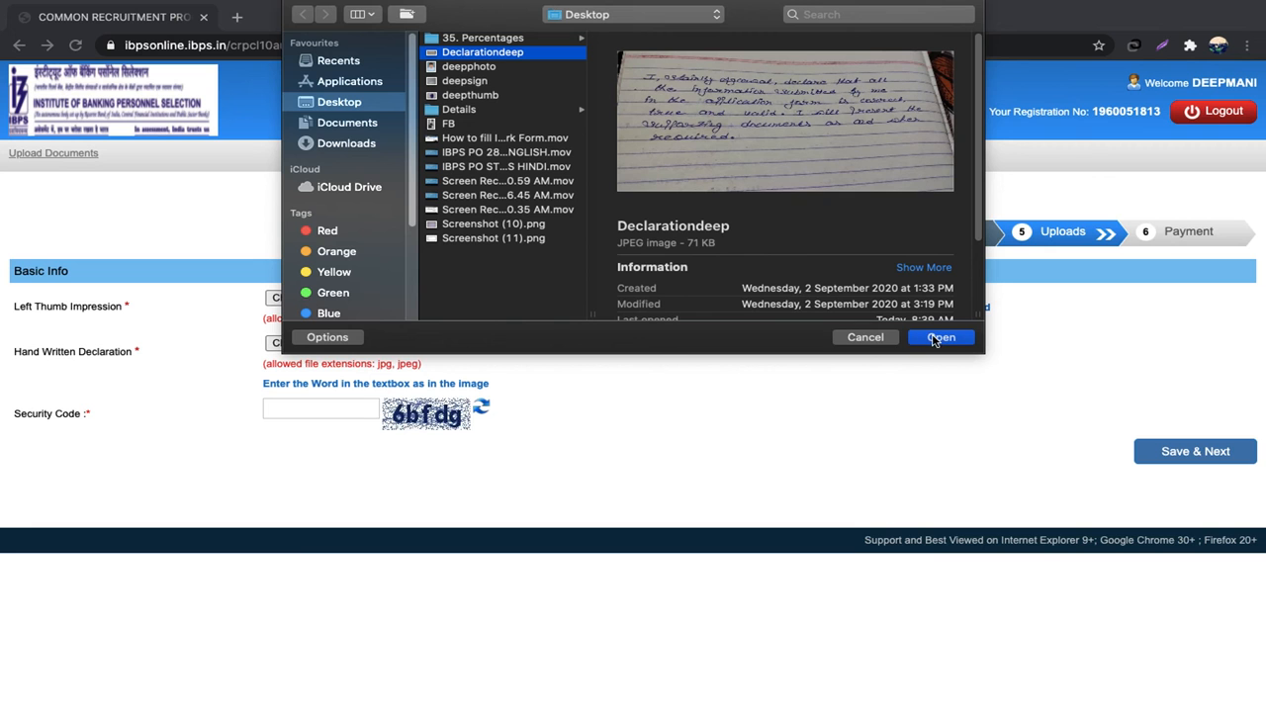
pyautogui.click(933, 339)
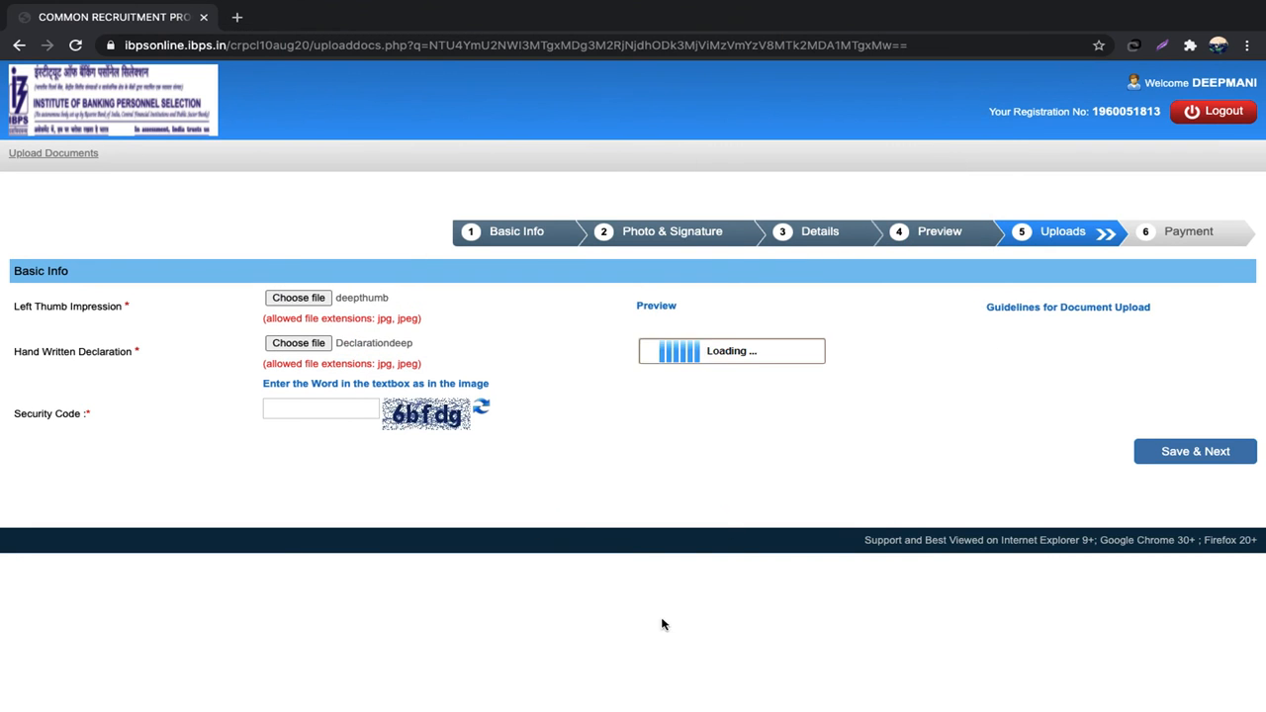
pyautogui.click(598, 688)
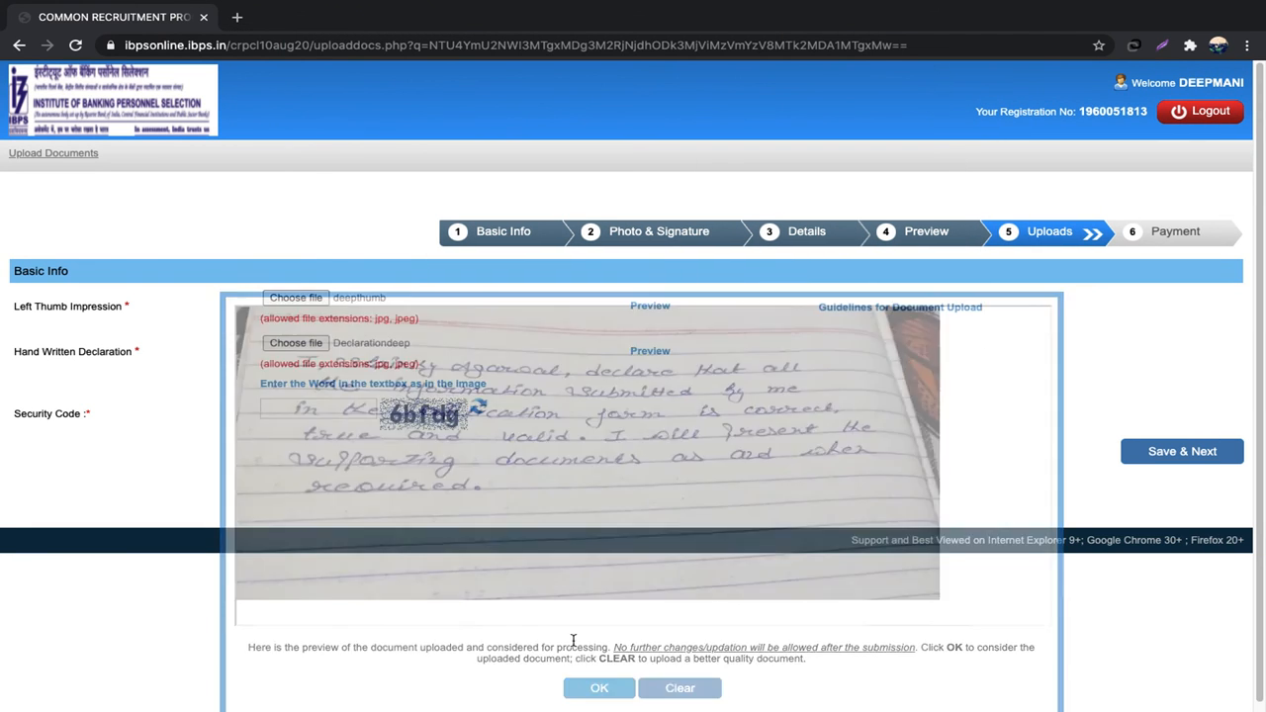
pyautogui.click(349, 409)
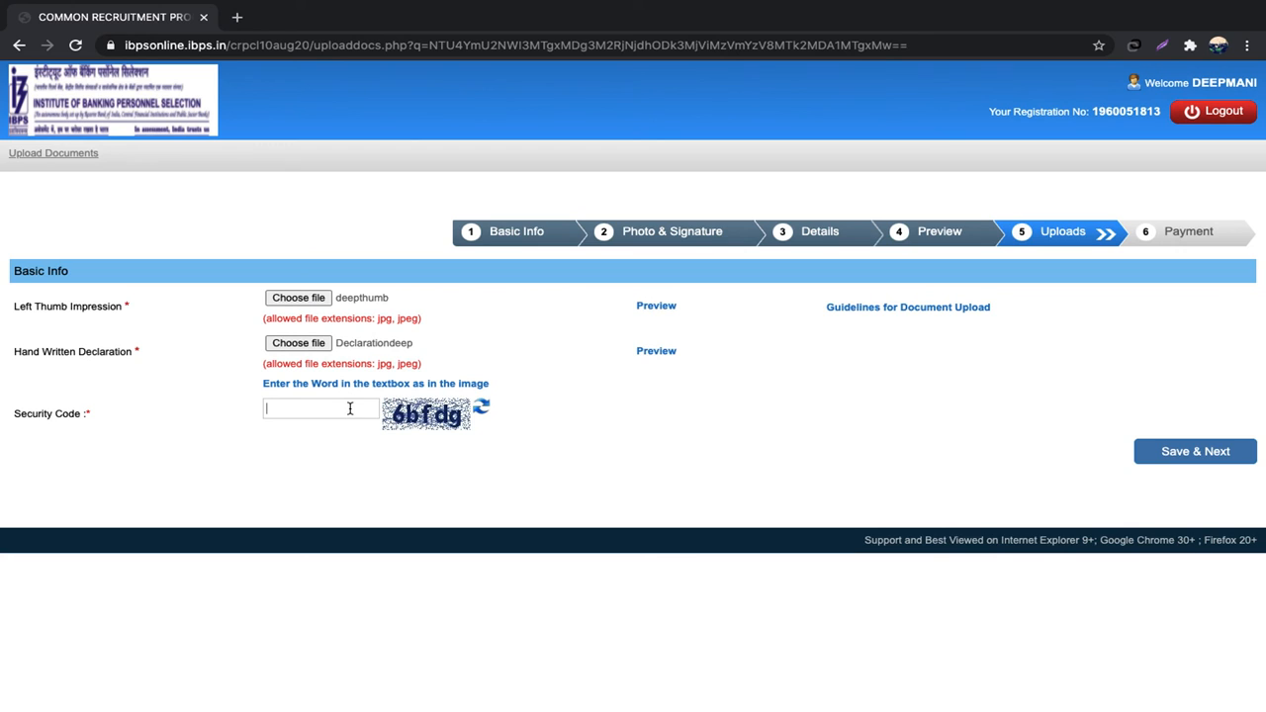
pyautogui.write('6bfdg')
# Step: Save the uploads, enter the payment page captcha and submit to reach BillDesk's ₹850.00 payment
pyautogui.click(1182, 453)
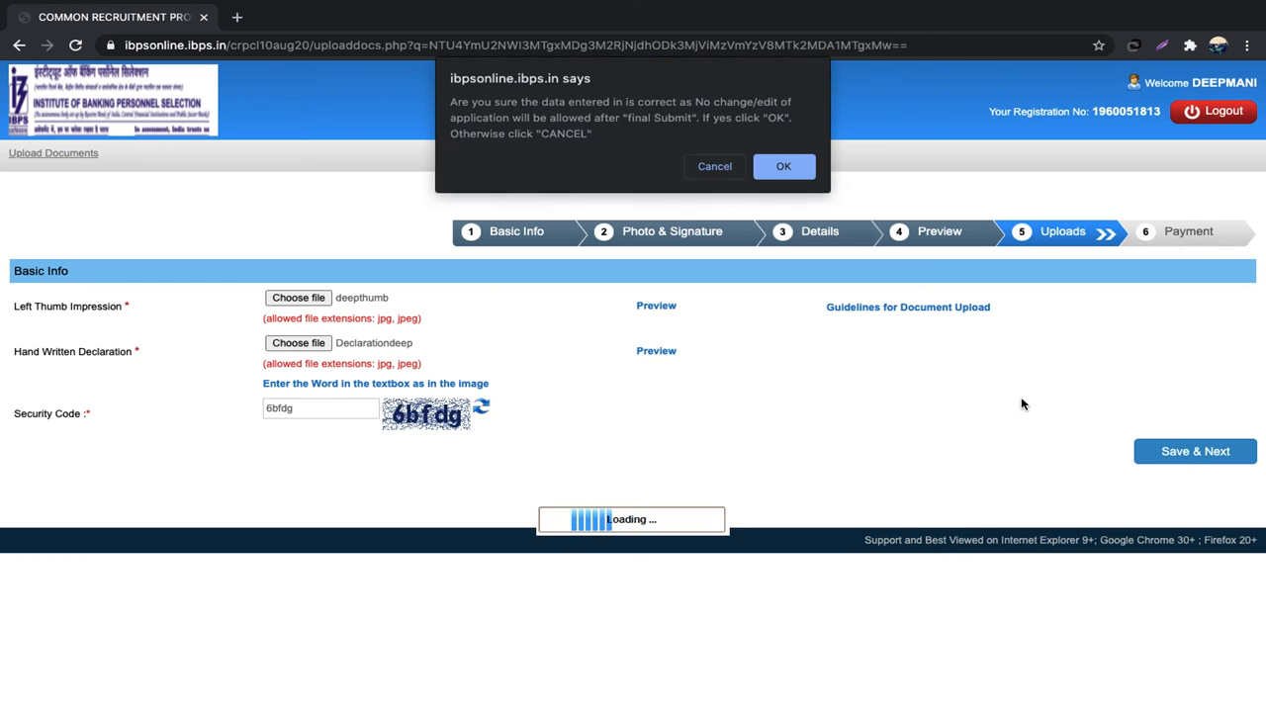
pyautogui.click(800, 166)
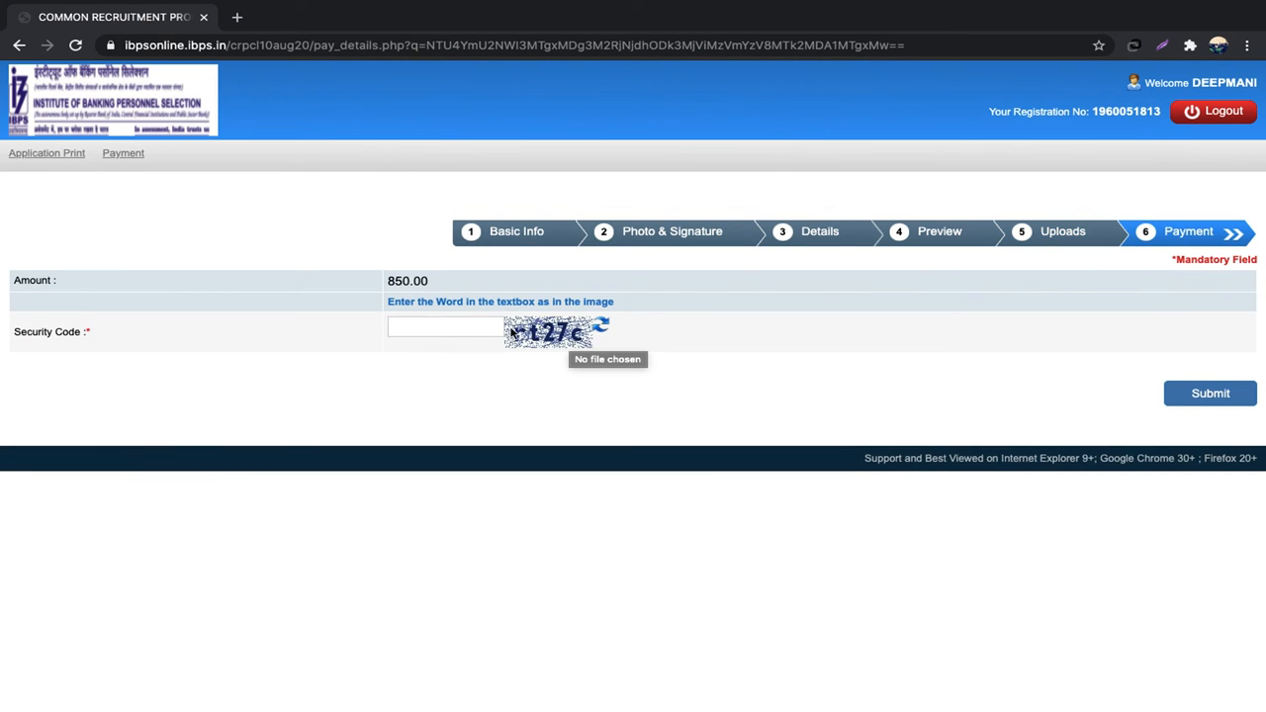
pyautogui.click(463, 323)
pyautogui.write('rt27c')
pyautogui.click(1214, 401)
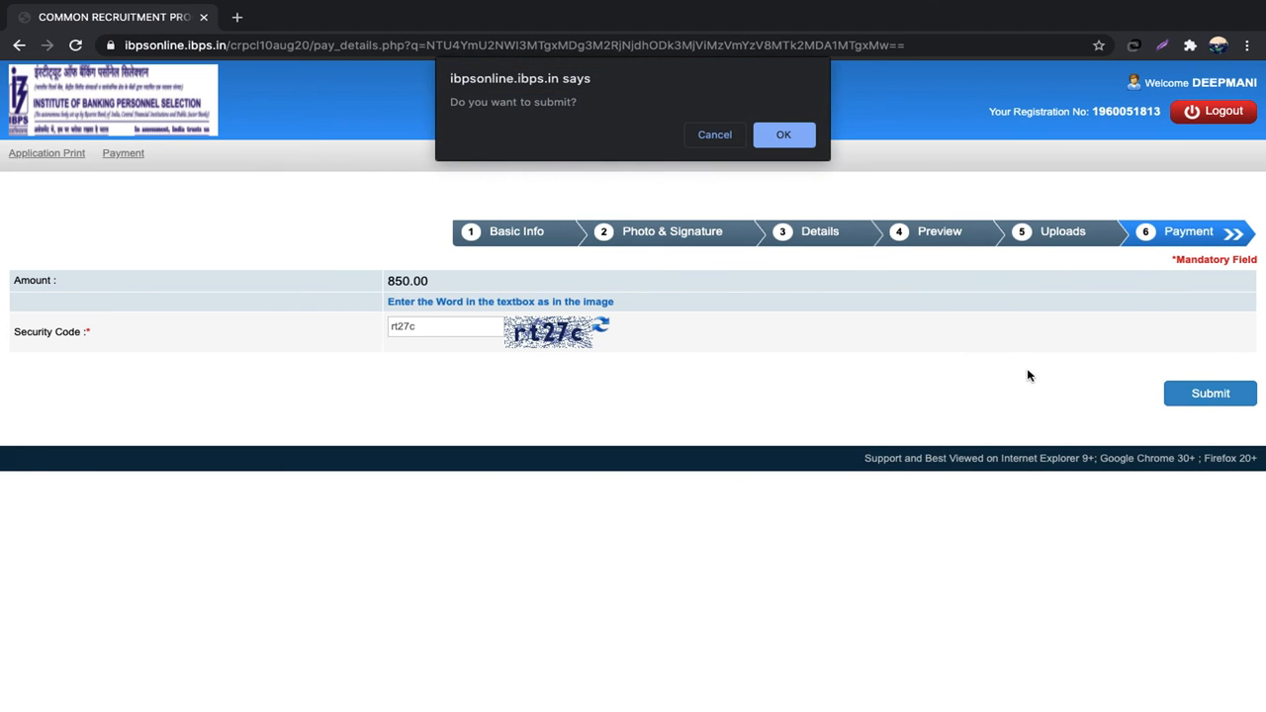
pyautogui.click(803, 136)
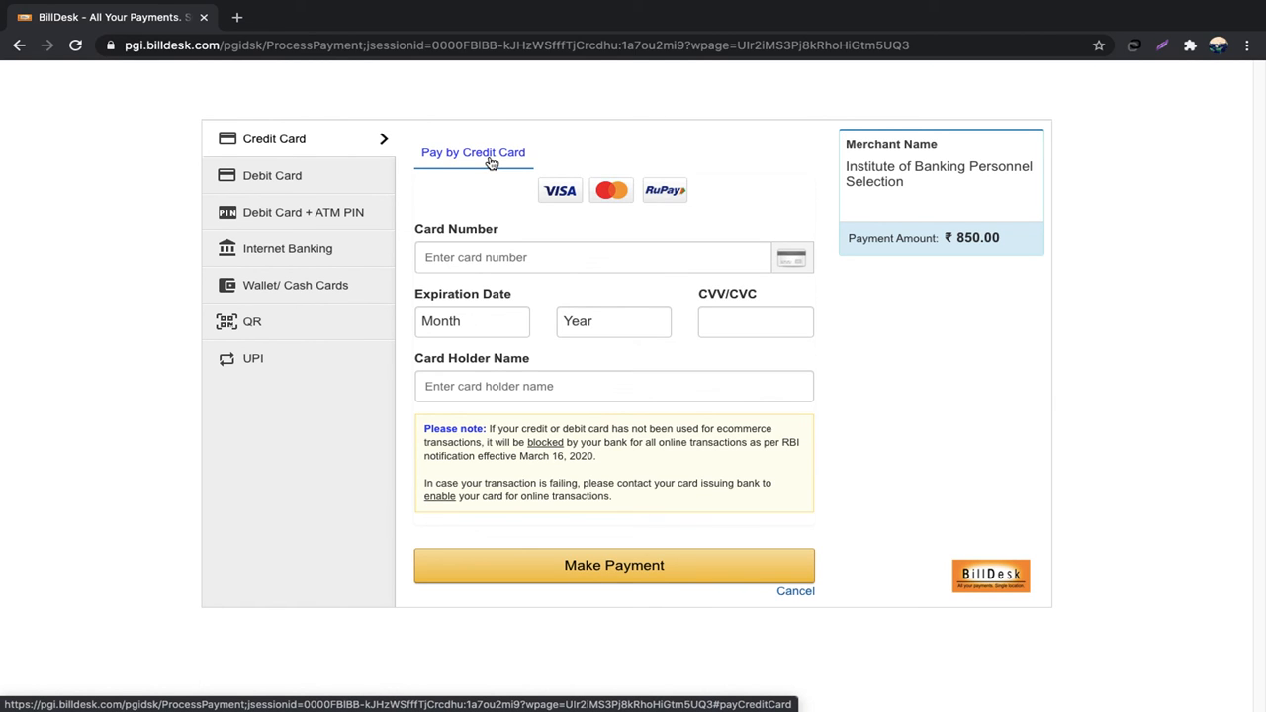
# Step: Browse Debit Card, ATM PIN, Internet Banking, Wallet and QR options, ending on UPI
pyautogui.click(286, 175)
pyautogui.click(311, 224)
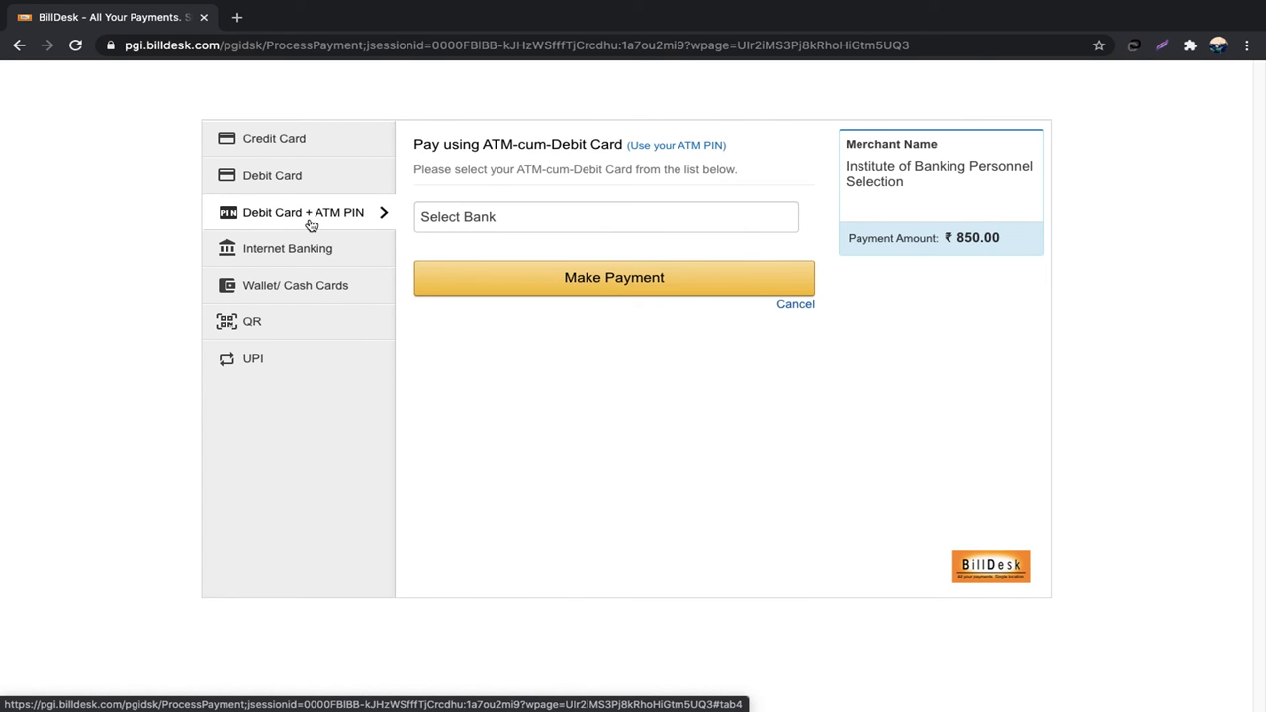
pyautogui.click(305, 250)
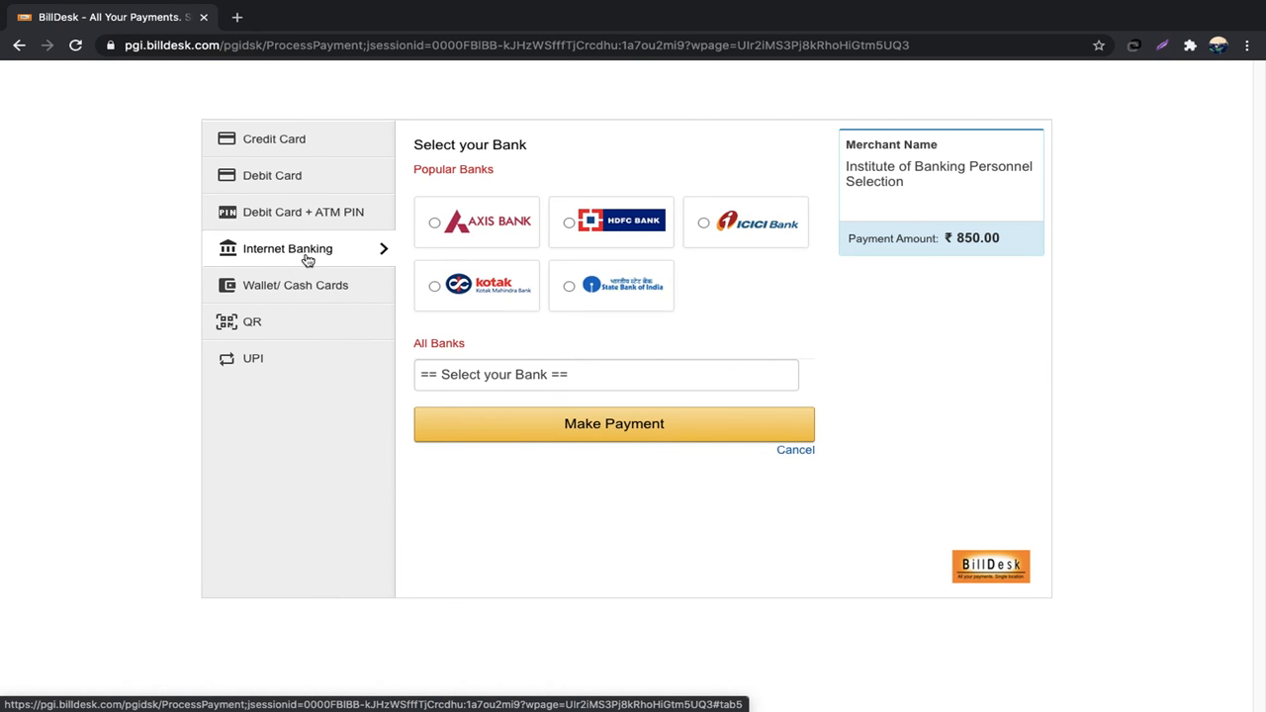
pyautogui.click(321, 293)
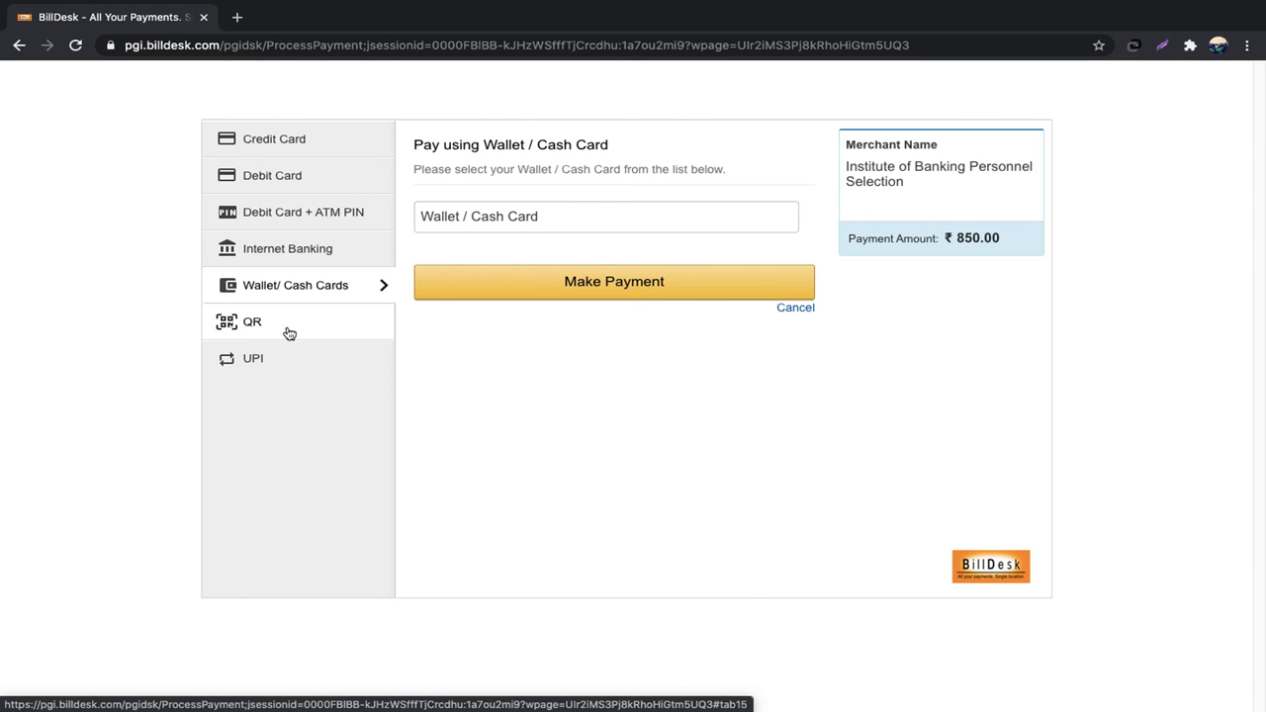
pyautogui.click(306, 319)
pyautogui.click(306, 366)
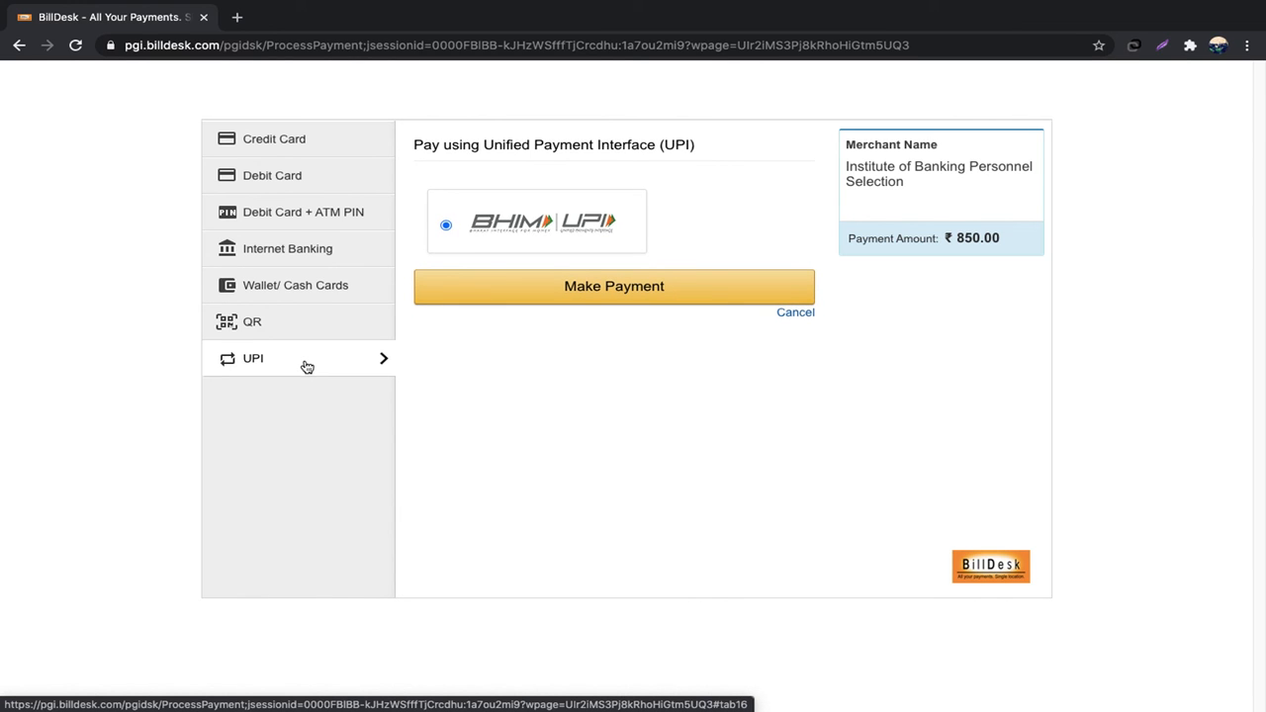